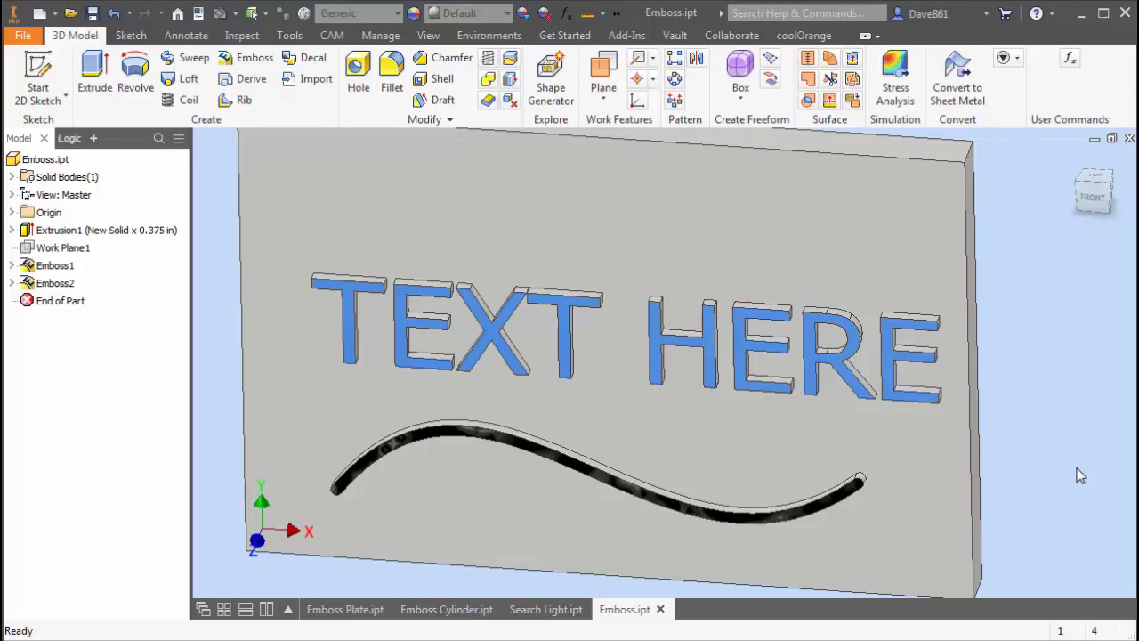
In Emboss Plate.ipt, create a work plane offset about 2.19 in from the XY origin plane, in front of the plate
{"action": "left_click", "coordinate": [327, 609]}
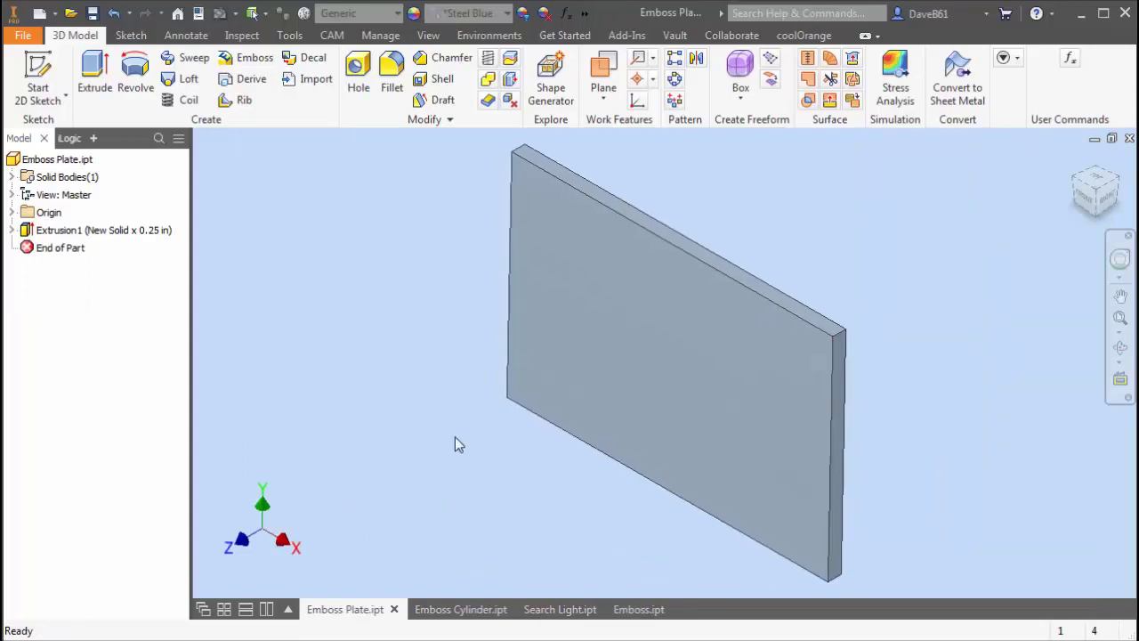
{"action": "key", "text": "F6"}
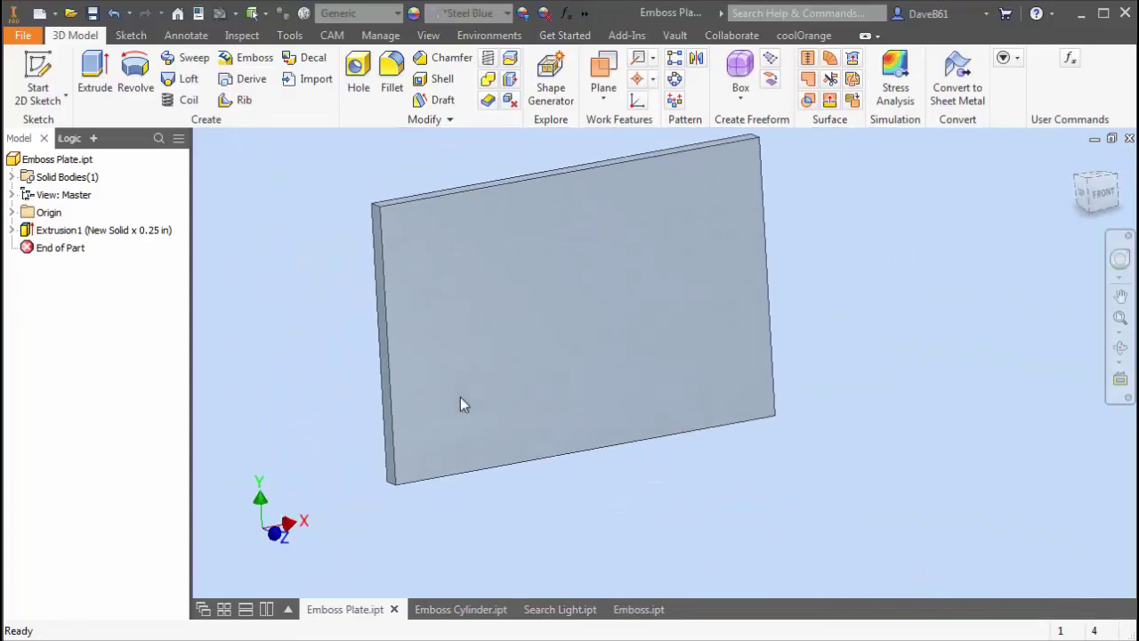
{"action": "left_click", "coordinate": [12, 212]}
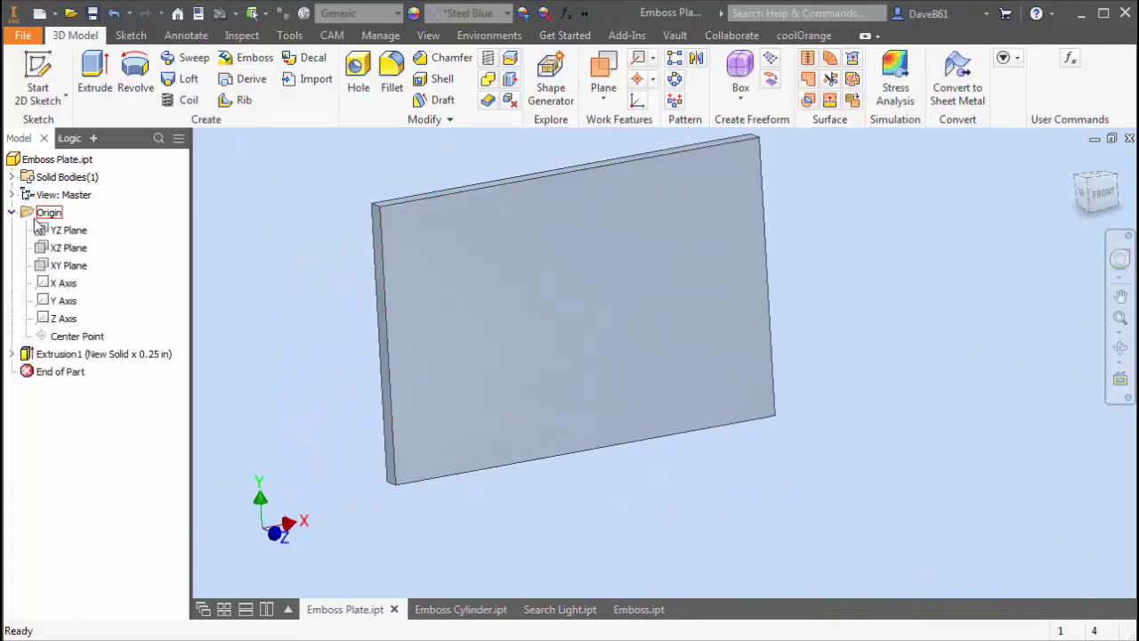
{"action": "left_click", "coordinate": [66, 267]}
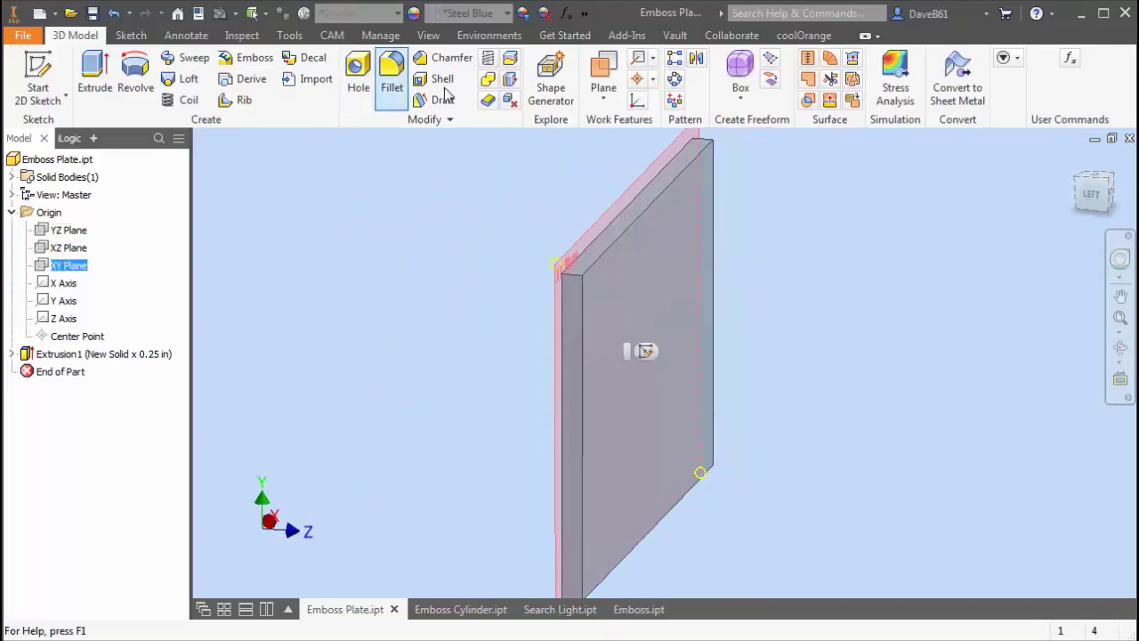
{"action": "left_click", "coordinate": [603, 73]}
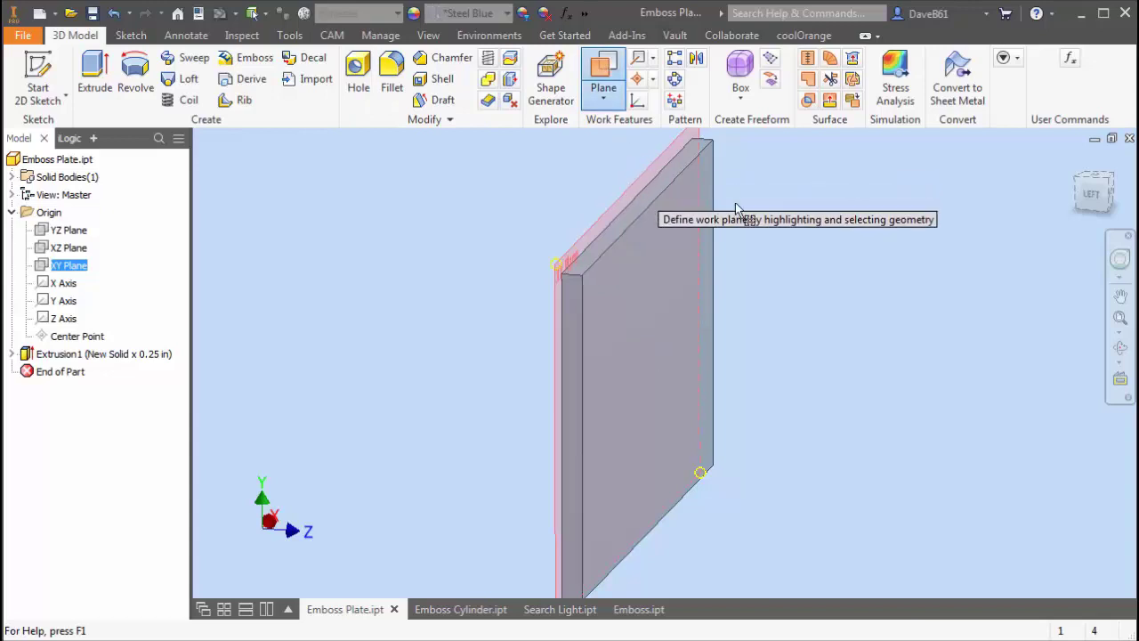
{"action": "left_click_drag", "start_coordinate": [712, 213], "coordinate": [808, 212]}
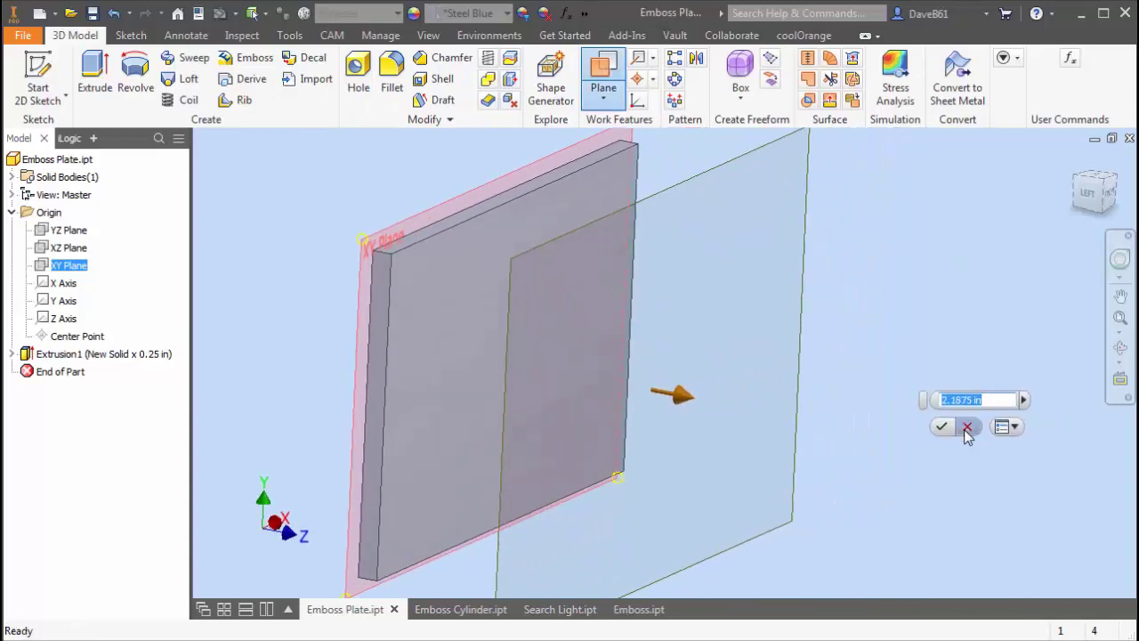
{"action": "key", "text": "Return"}
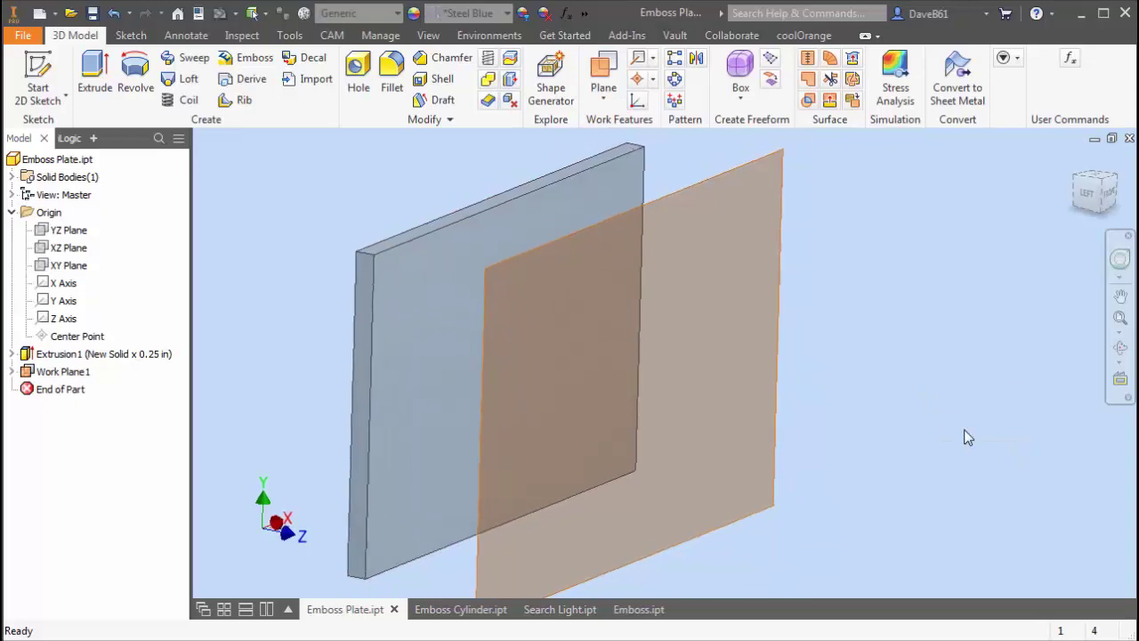
Start a sketch on the offset work plane and place a text object in the plate's upper-left area
{"action": "key", "text": "F6"}
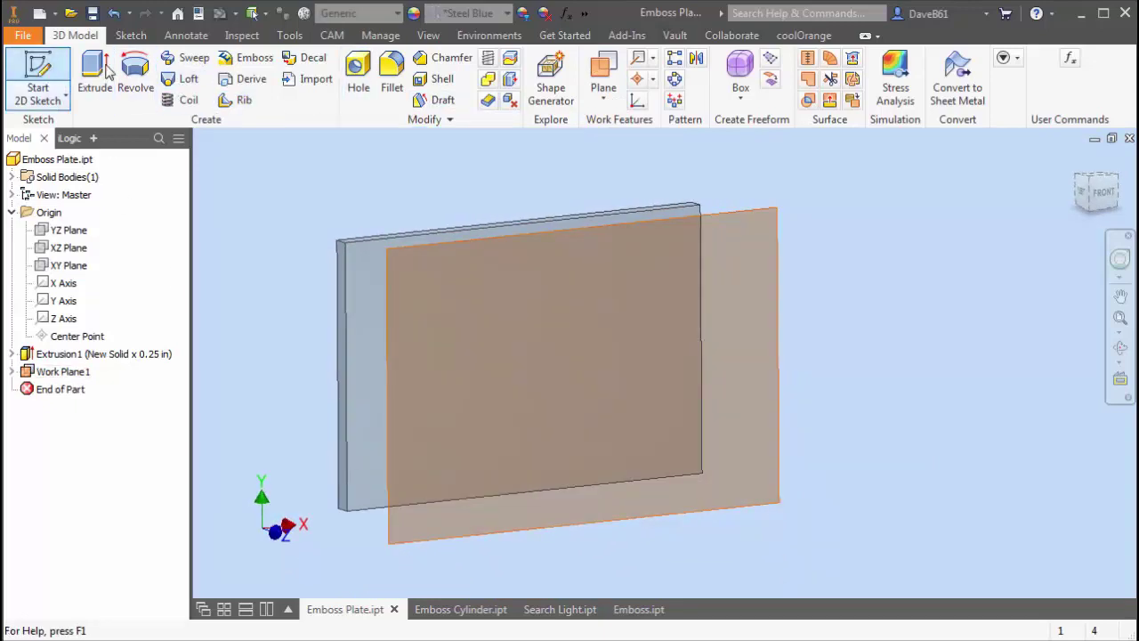
{"action": "left_click", "coordinate": [771, 211]}
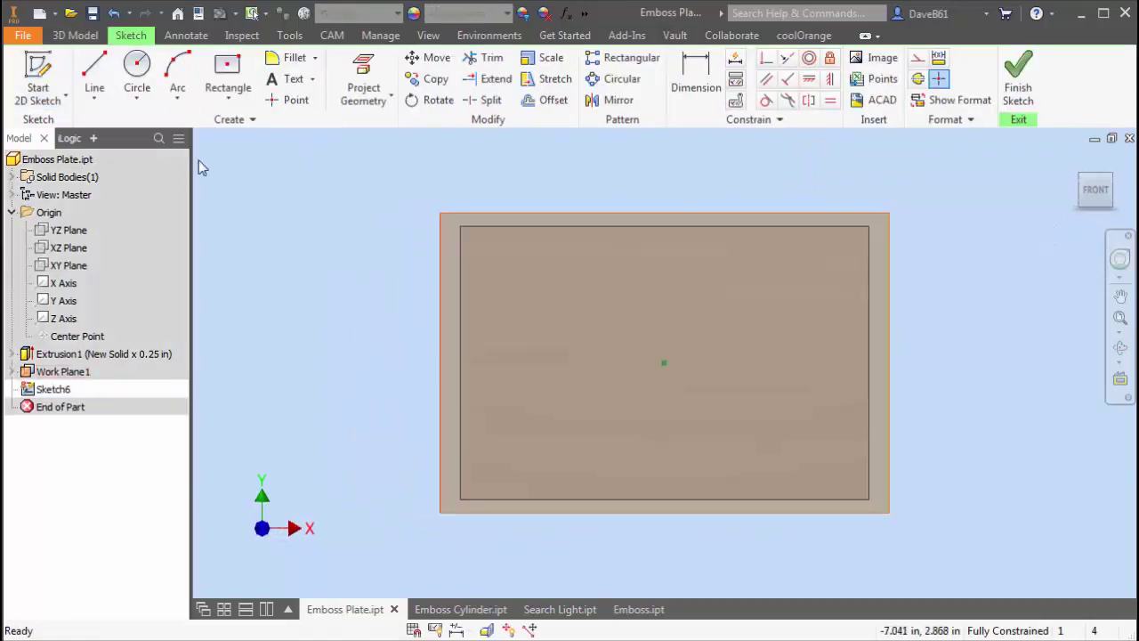
{"action": "left_click", "coordinate": [290, 85]}
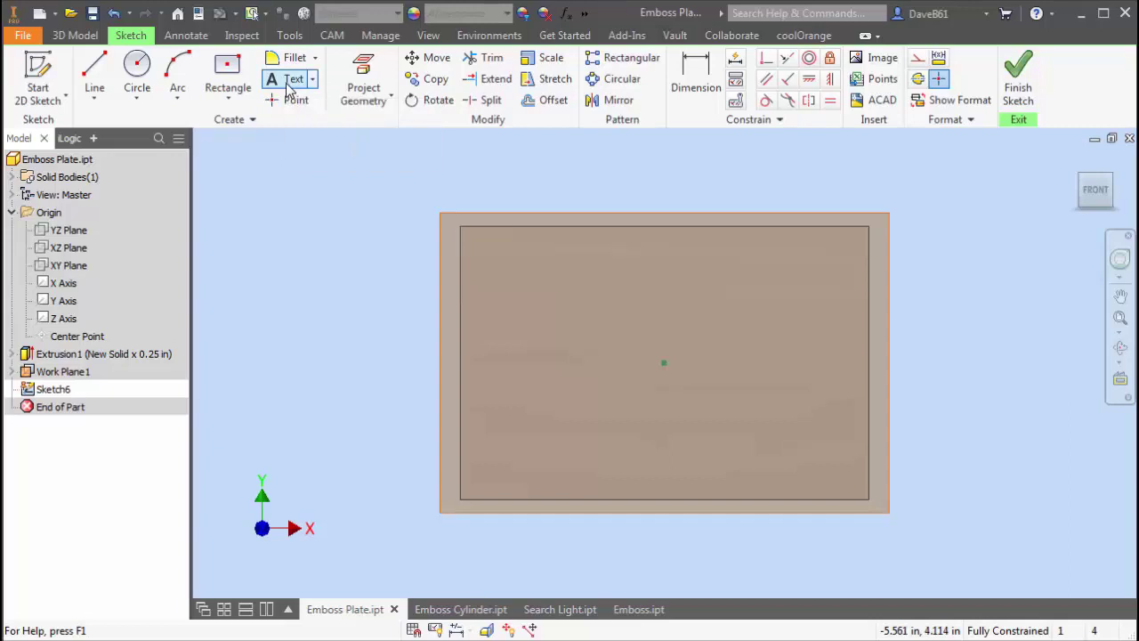
{"action": "left_click", "coordinate": [493, 279]}
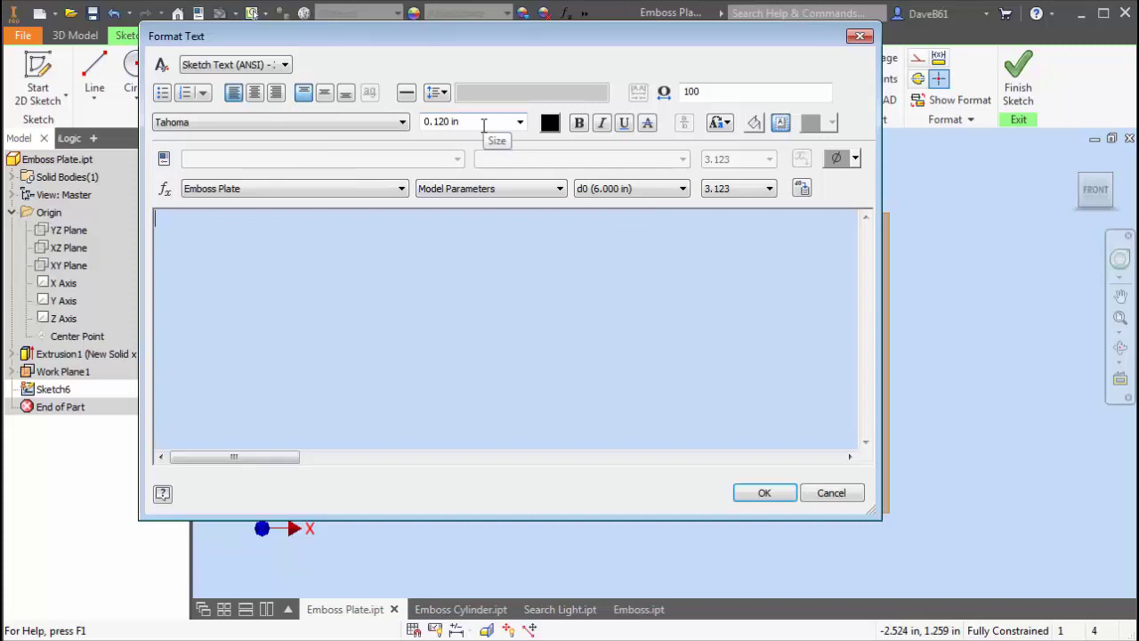
Set the text height to 0.75 in and the font to Arial Black
{"action": "key", "text": "Tab"}
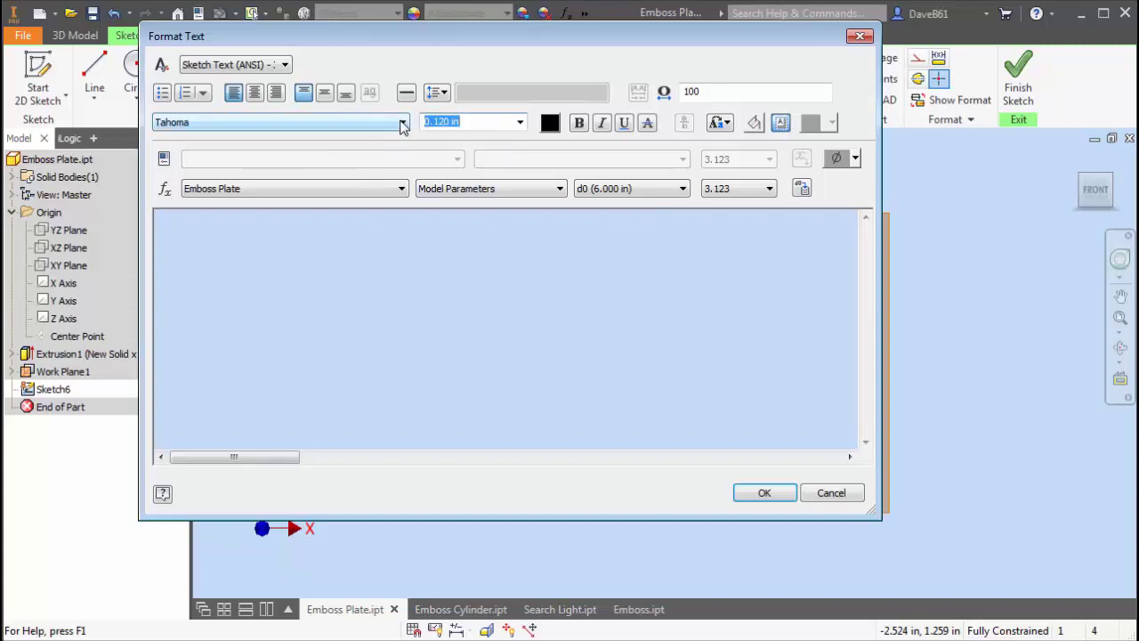
{"action": "type", "text": ".75"}
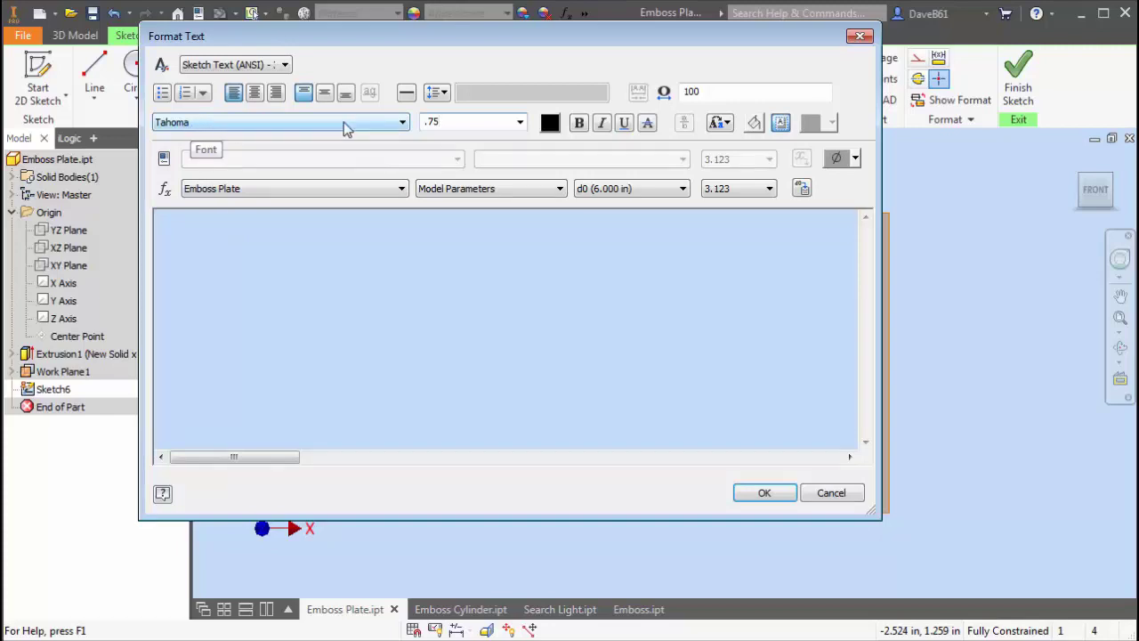
{"action": "left_click", "coordinate": [402, 123]}
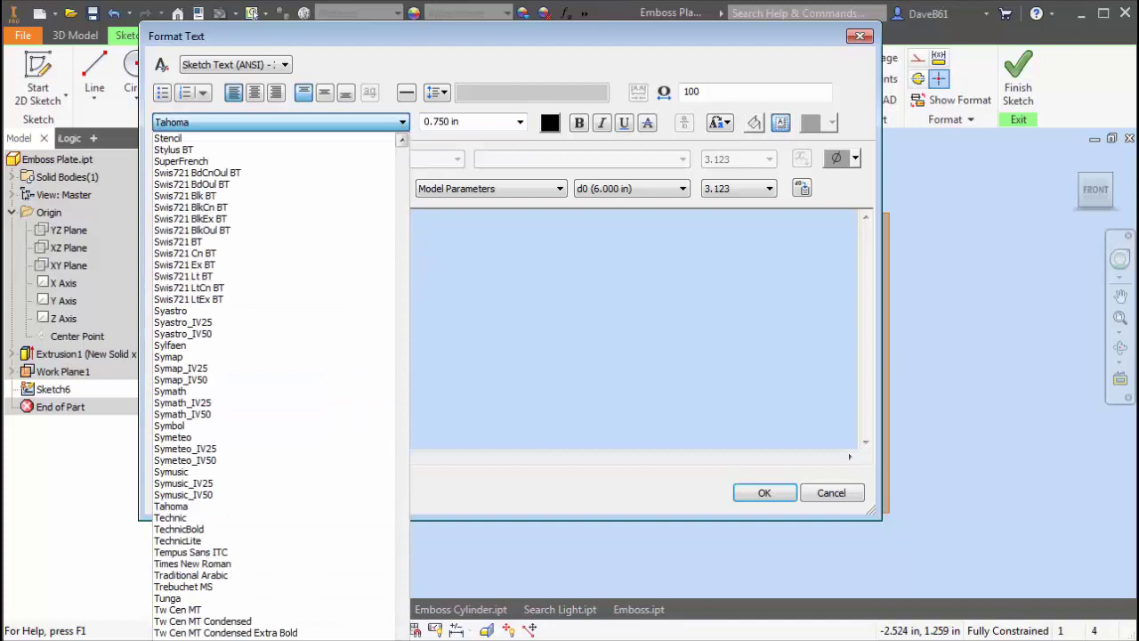
{"action": "scroll", "coordinate": [376, 614], "scroll_direction": "up", "scroll_amount": 20}
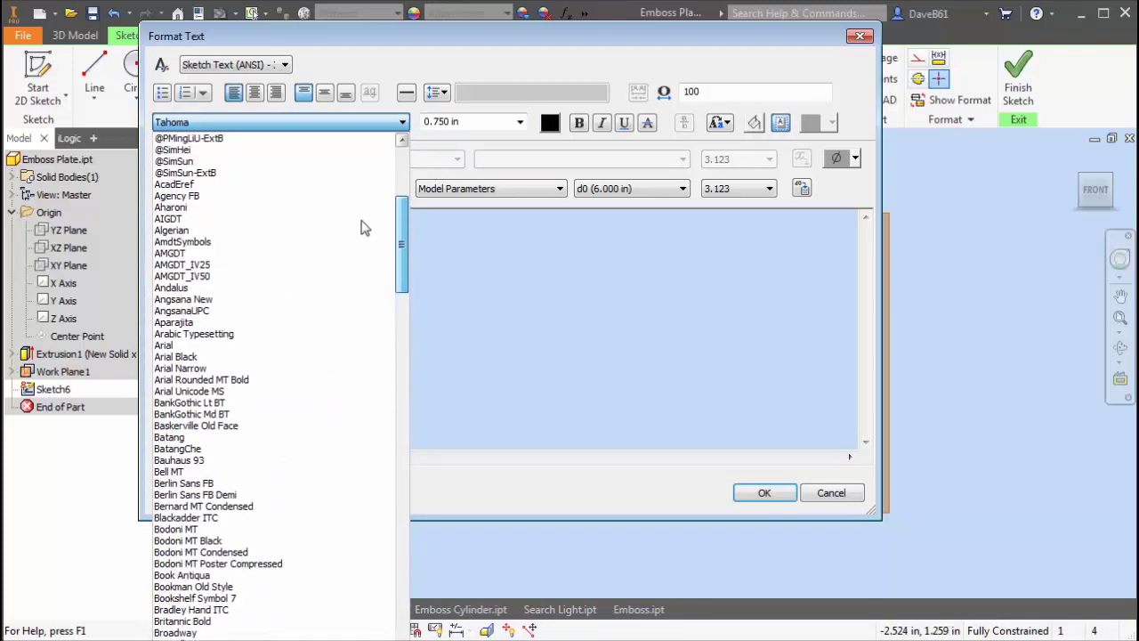
{"action": "scroll", "coordinate": [374, 214], "scroll_direction": "up", "scroll_amount": 4}
{"action": "scroll", "coordinate": [386, 234], "scroll_direction": "down", "scroll_amount": 6}
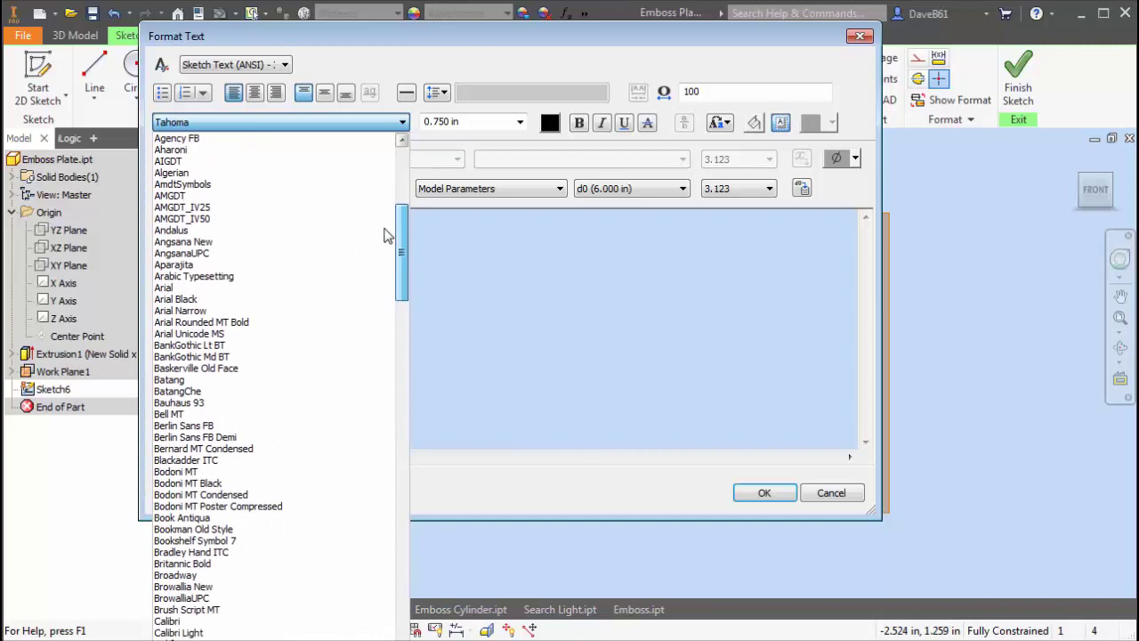
{"action": "left_click", "coordinate": [185, 300]}
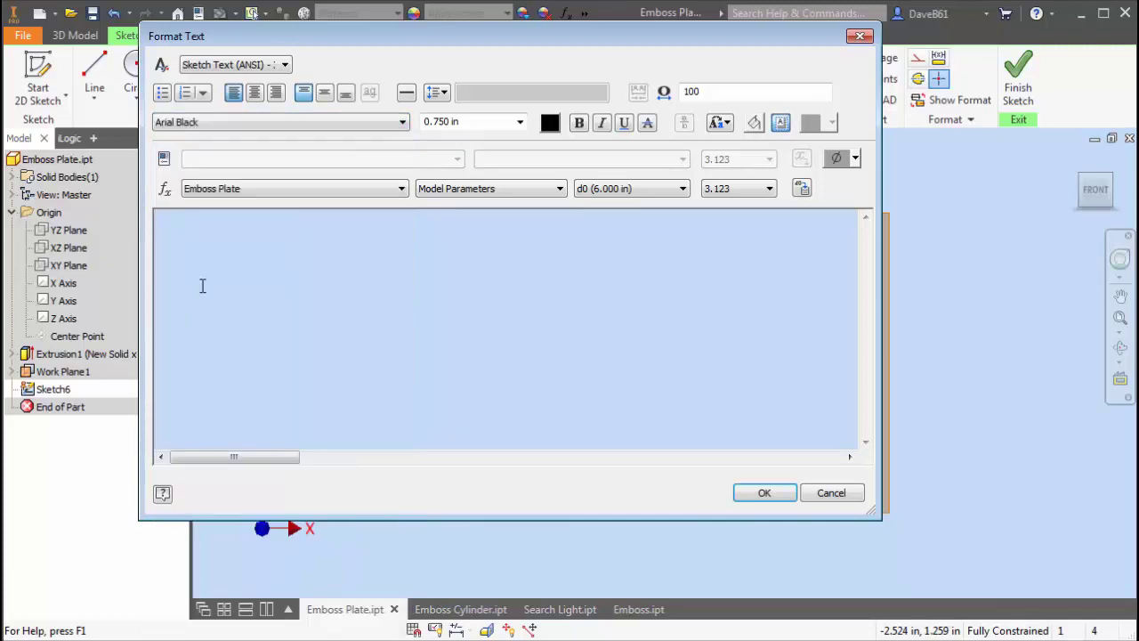
Enter TEXT HERE as the sketch text and extend its text box slightly toward the plate's left edge
{"action": "type", "text": "T"}
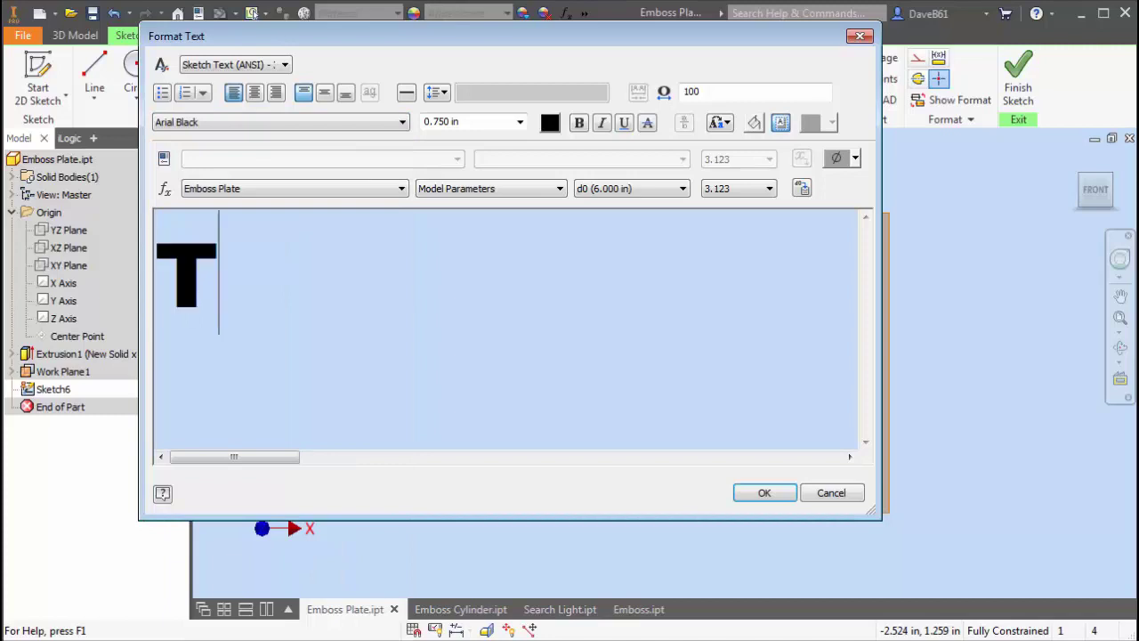
{"action": "type", "text": "EXT HERE"}
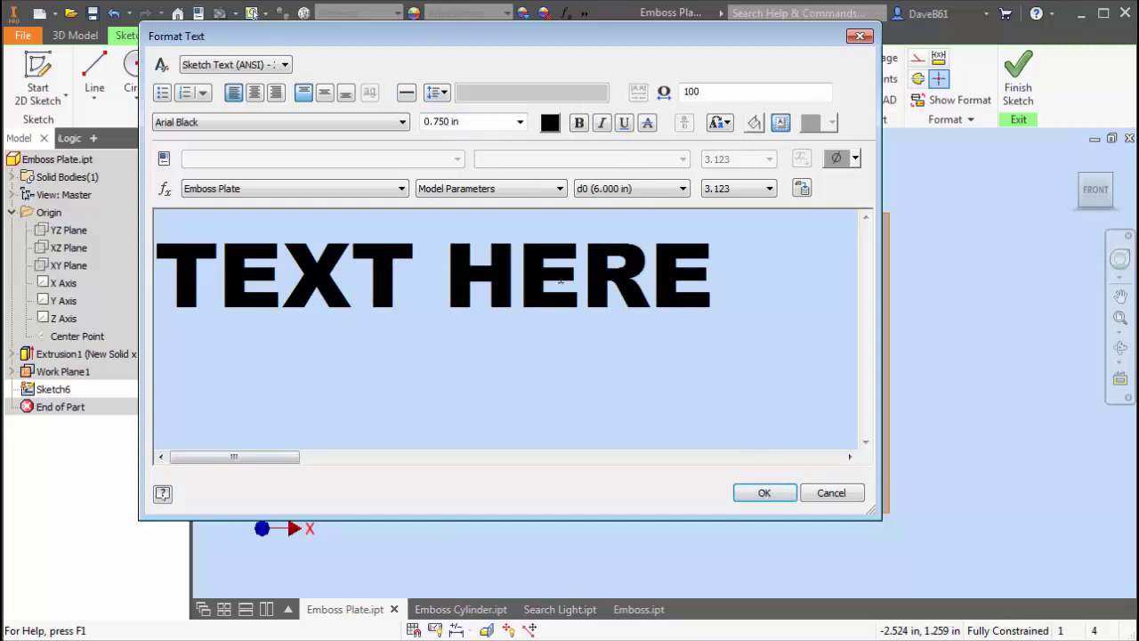
{"action": "left_click", "coordinate": [761, 492]}
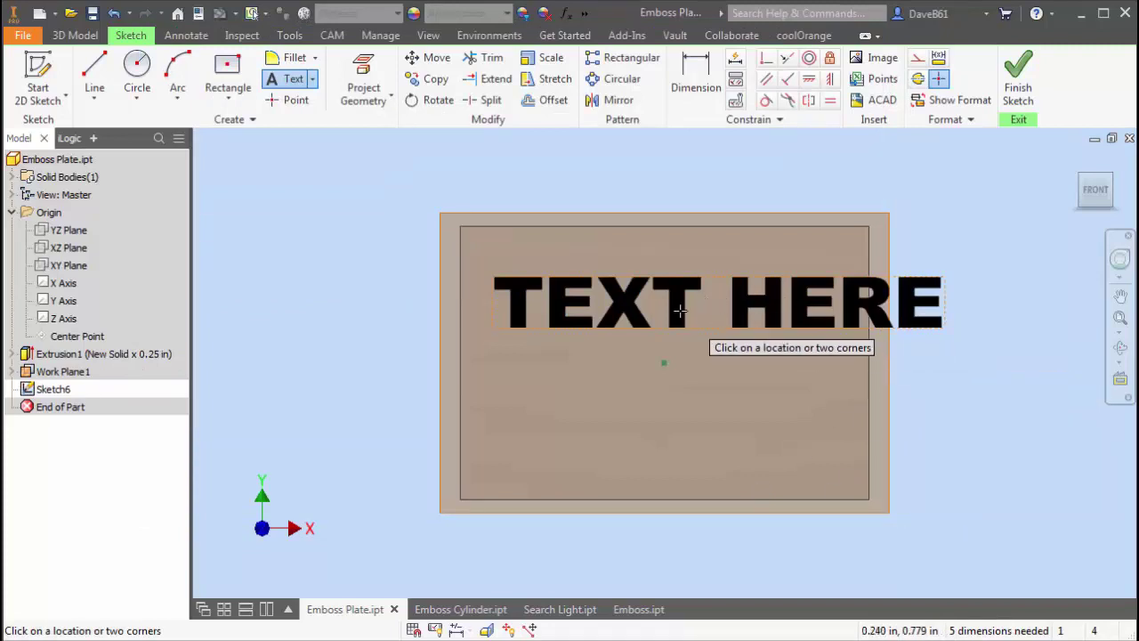
{"action": "key", "text": "Escape"}
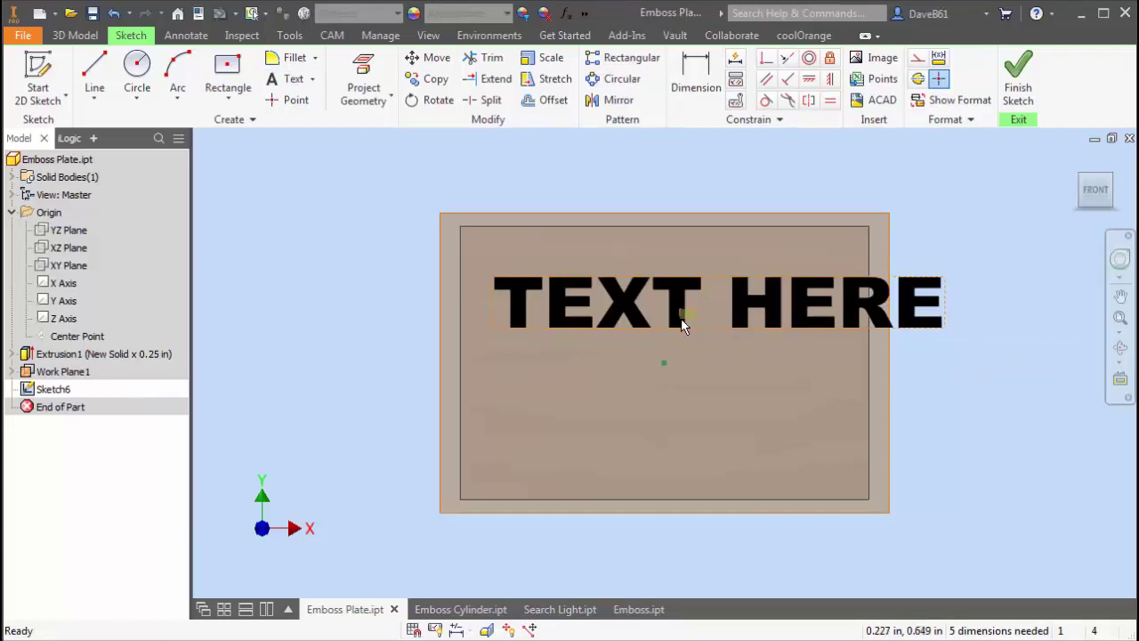
{"action": "mouse_move", "coordinate": [692, 330]}
{"action": "left_mouse_down"}
{"action": "mouse_move", "coordinate": [649, 349]}
{"action": "mouse_move", "coordinate": [623, 344]}
{"action": "left_mouse_up"}
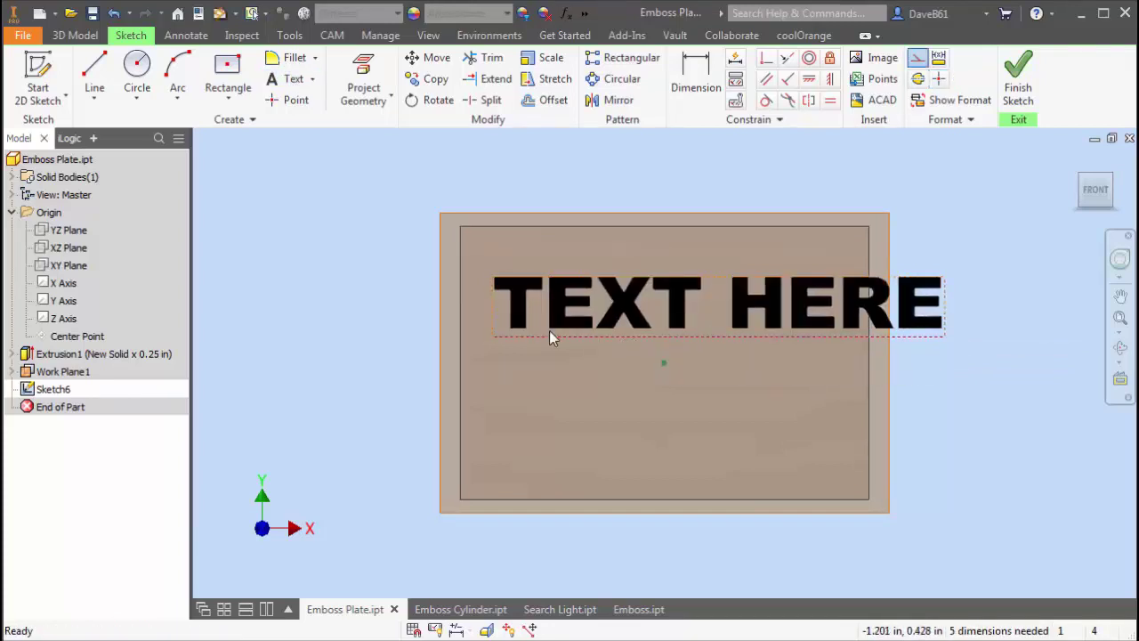
{"action": "left_click_drag", "start_coordinate": [495, 322], "coordinate": [471, 323]}
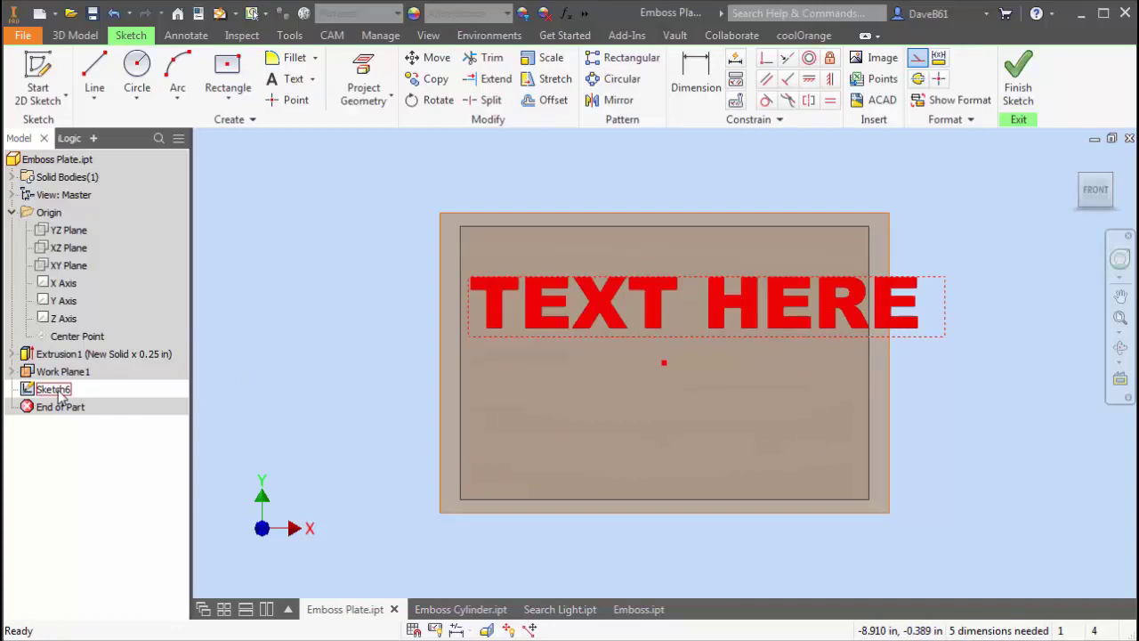
Set the letters EXT HERE to 0.5 in high, leaving the initial T out, and narrow the text box around the line
{"action": "double_click", "coordinate": [608, 302]}
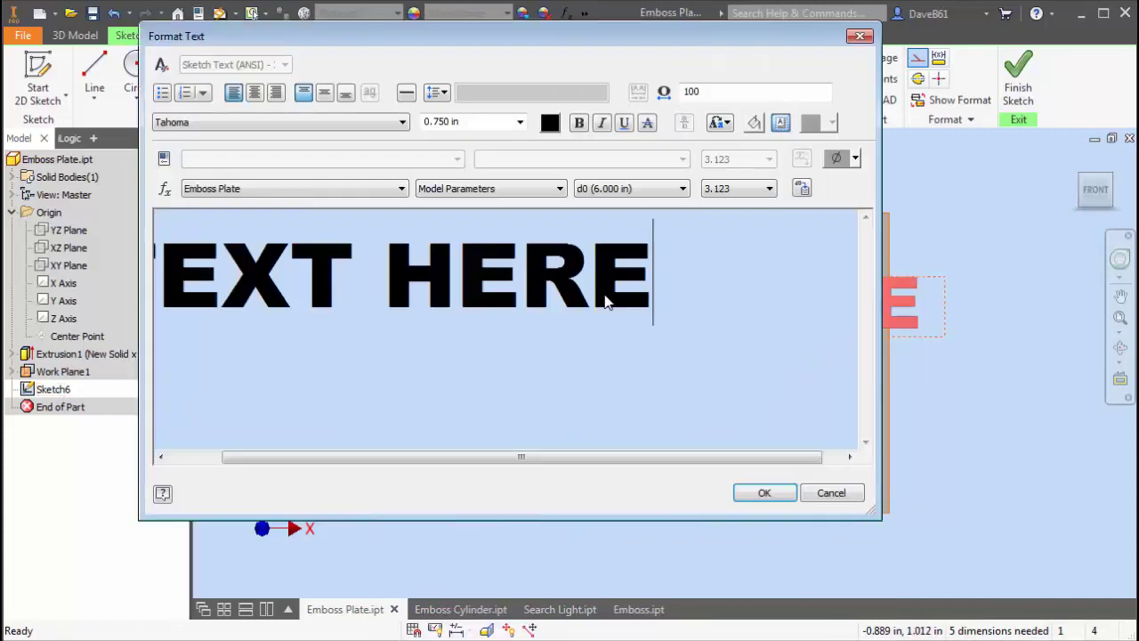
{"action": "left_click_drag", "start_coordinate": [680, 267], "coordinate": [457, 271]}
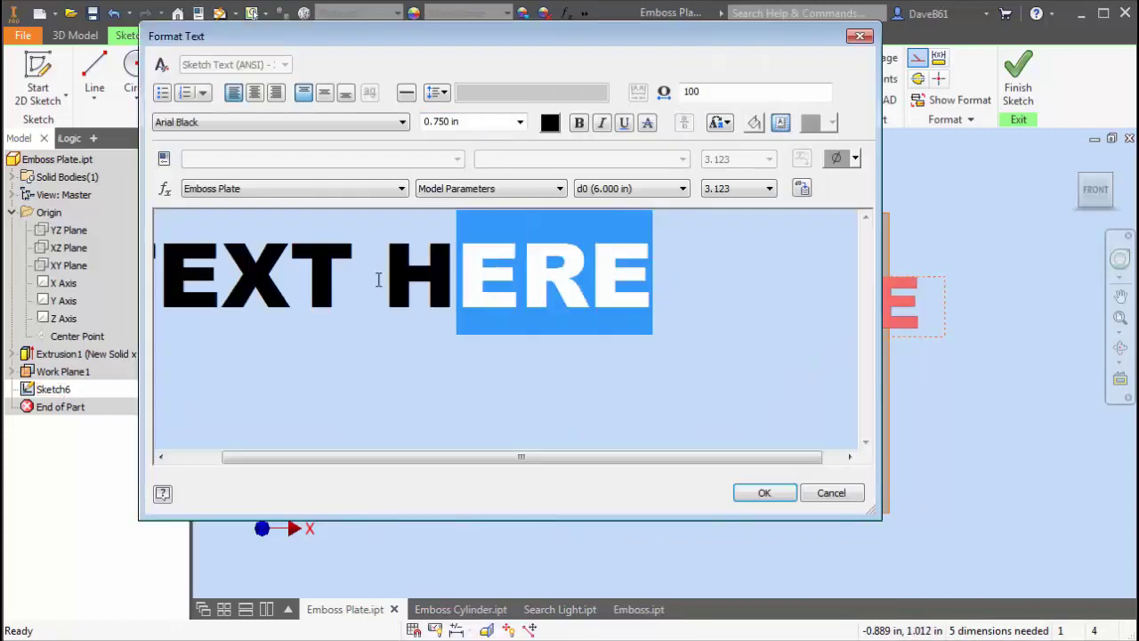
{"action": "left_click_drag", "start_coordinate": [379, 279], "coordinate": [171, 287]}
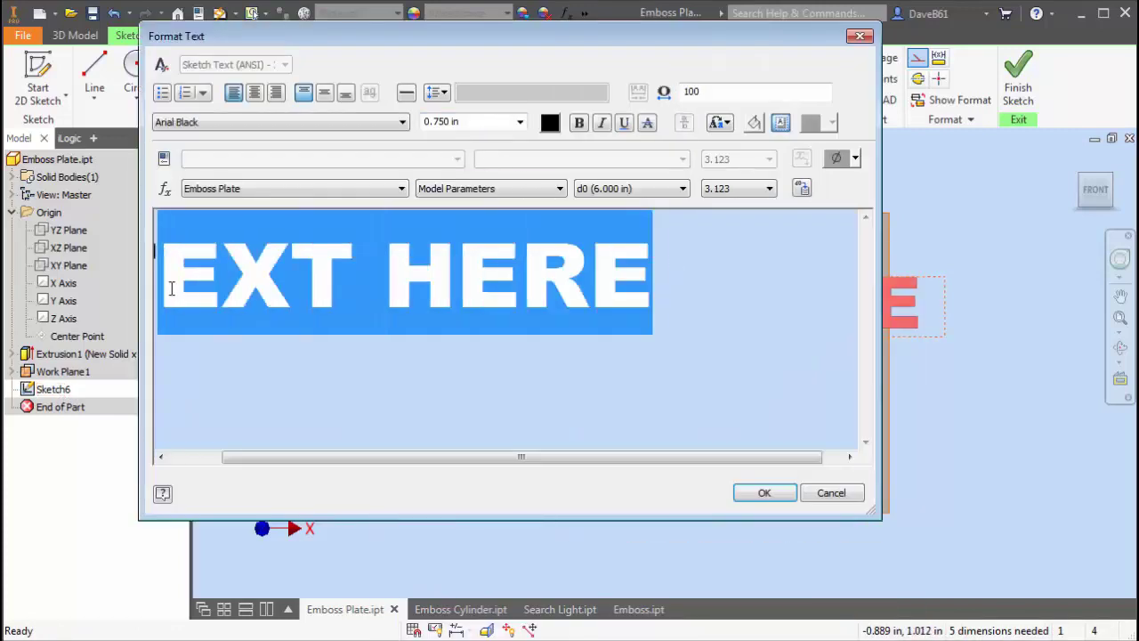
{"action": "left_click", "coordinate": [440, 121]}
{"action": "left_click", "coordinate": [441, 121]}
{"action": "key", "text": "BackSpace"}
{"action": "key", "text": "Return"}
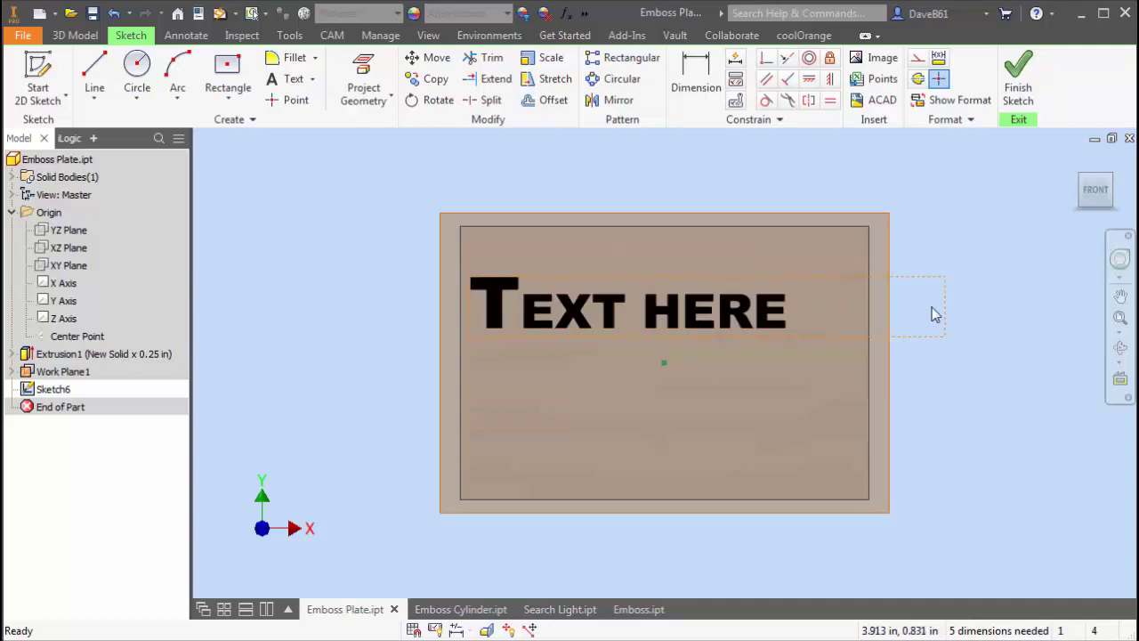
{"action": "left_click_drag", "start_coordinate": [945, 338], "coordinate": [804, 339]}
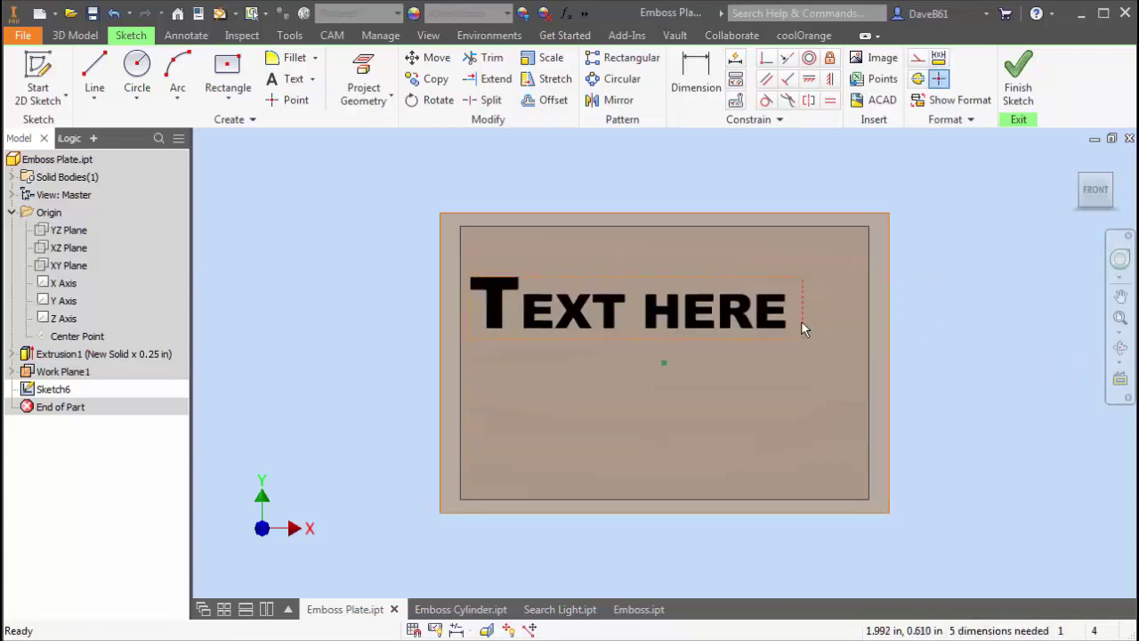
Set the H of HERE to 0.75 in high, matching the initial T
{"action": "double_click", "coordinate": [612, 317]}
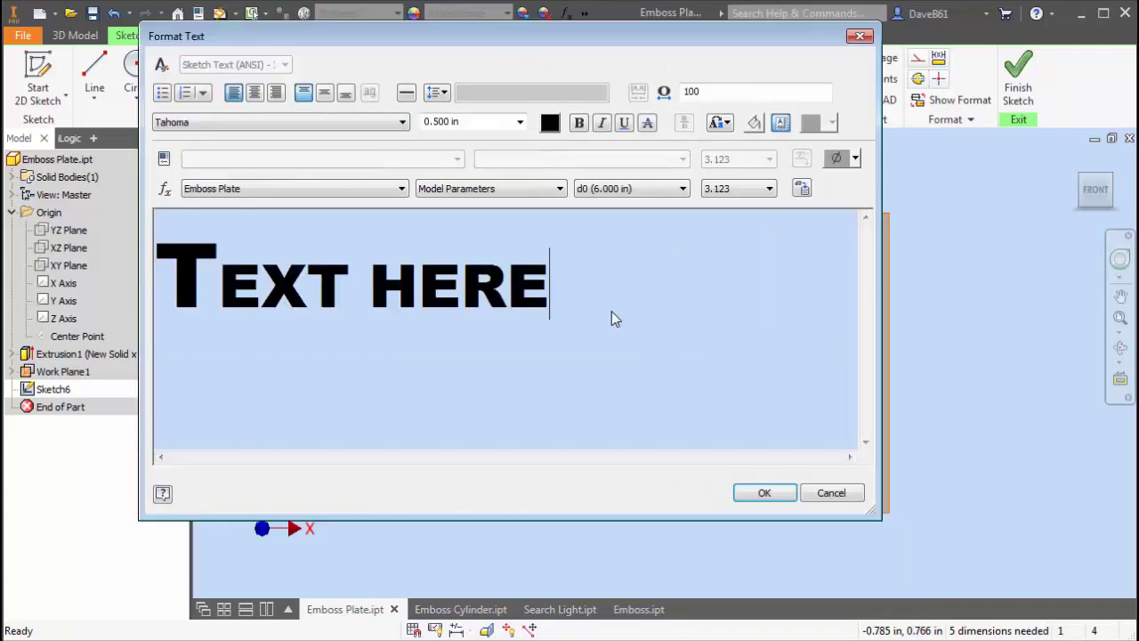
{"action": "left_click", "coordinate": [206, 271]}
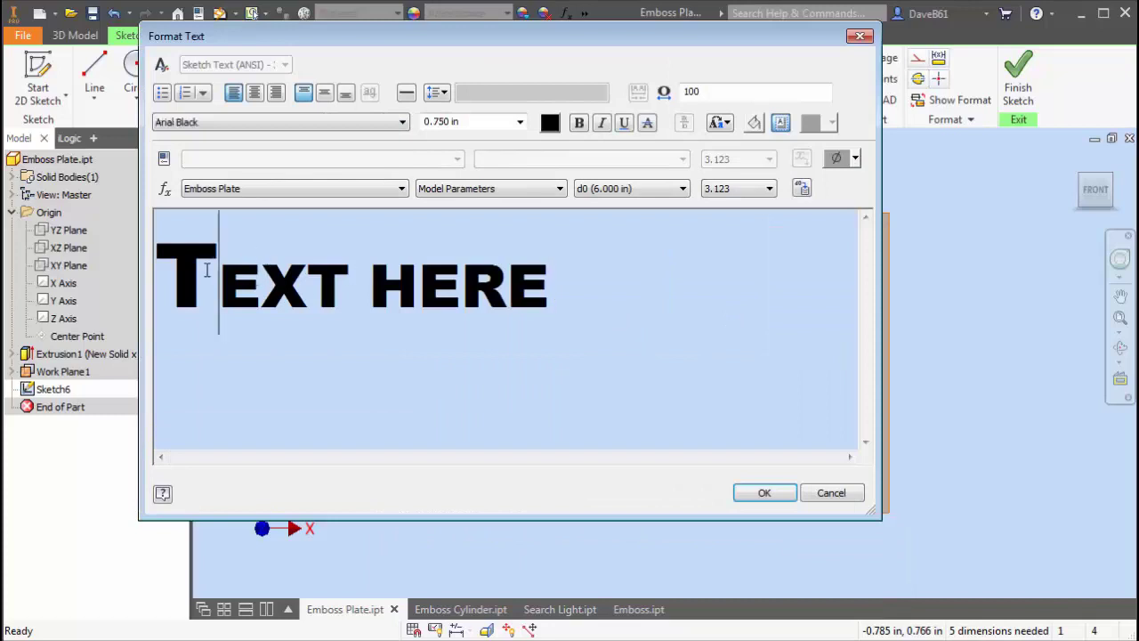
{"action": "left_click", "coordinate": [308, 286]}
{"action": "left_click", "coordinate": [420, 280]}
{"action": "left_click_drag", "start_coordinate": [398, 278], "coordinate": [393, 282]}
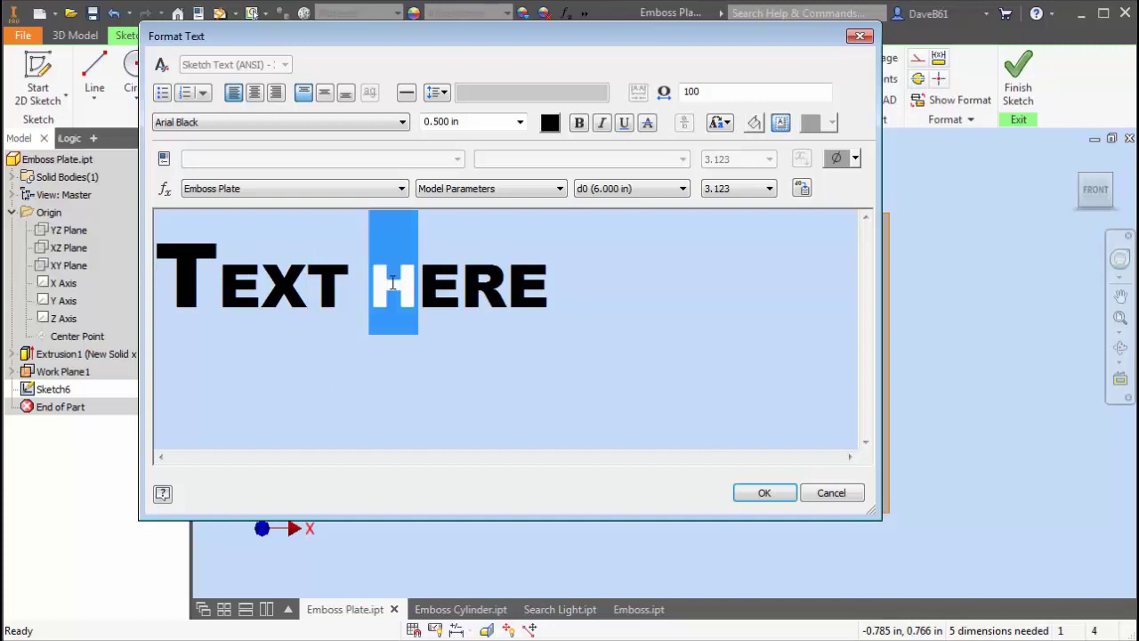
{"action": "left_click", "coordinate": [437, 122]}
{"action": "left_click", "coordinate": [435, 122]}
{"action": "type", "text": "7"}
{"action": "key", "text": "Return"}
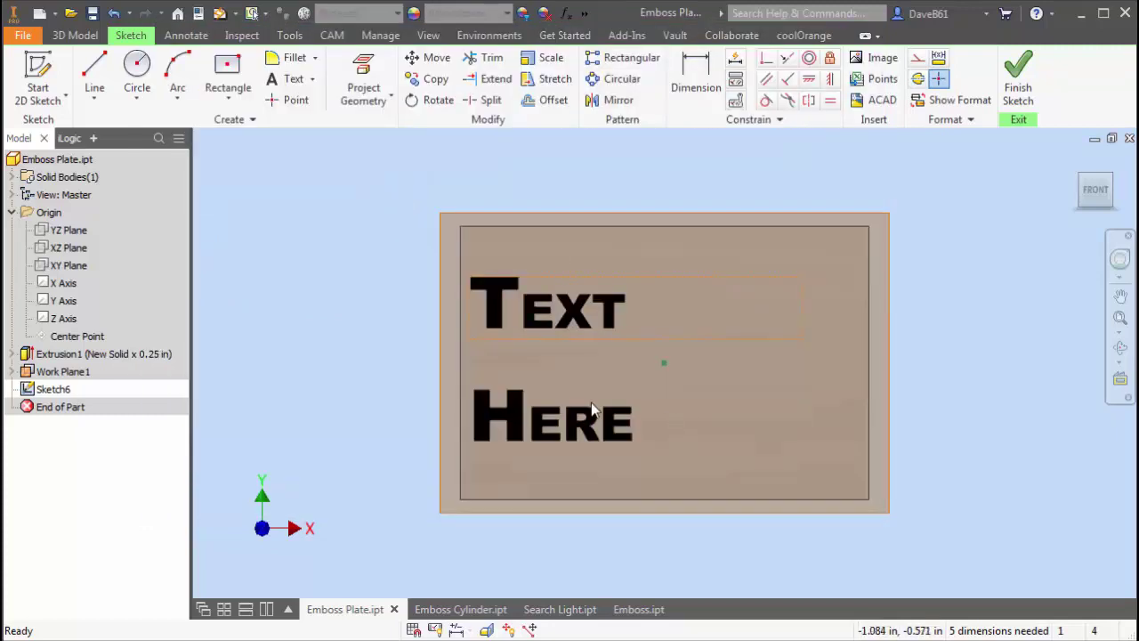
Widen the text box so that both words fit on a single line
{"action": "double_click", "coordinate": [593, 320]}
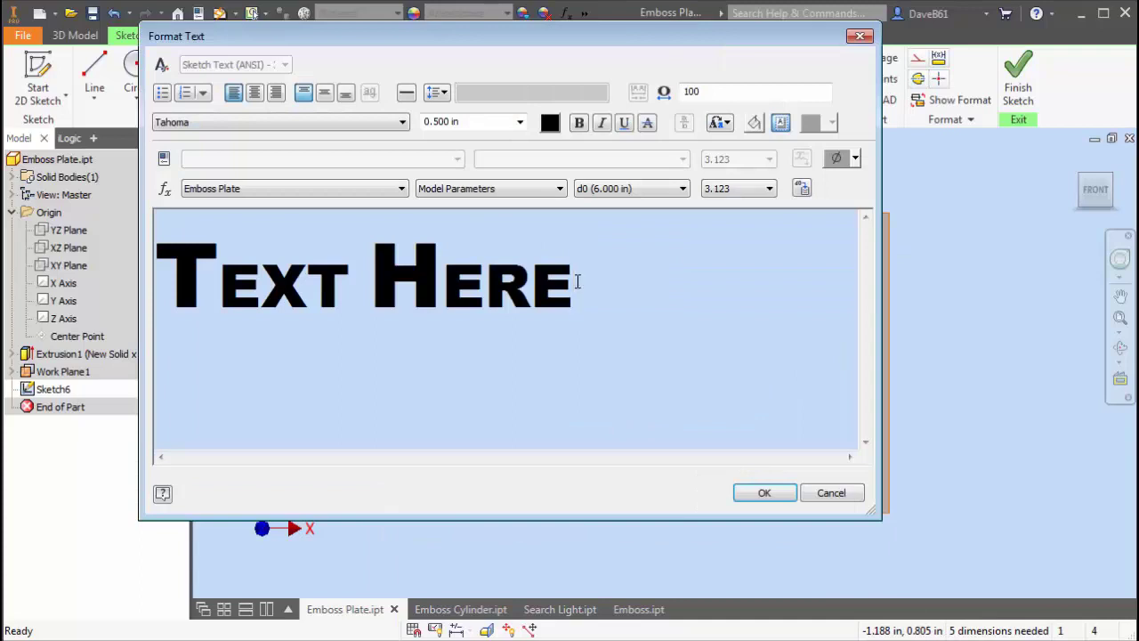
{"action": "left_click", "coordinate": [831, 492]}
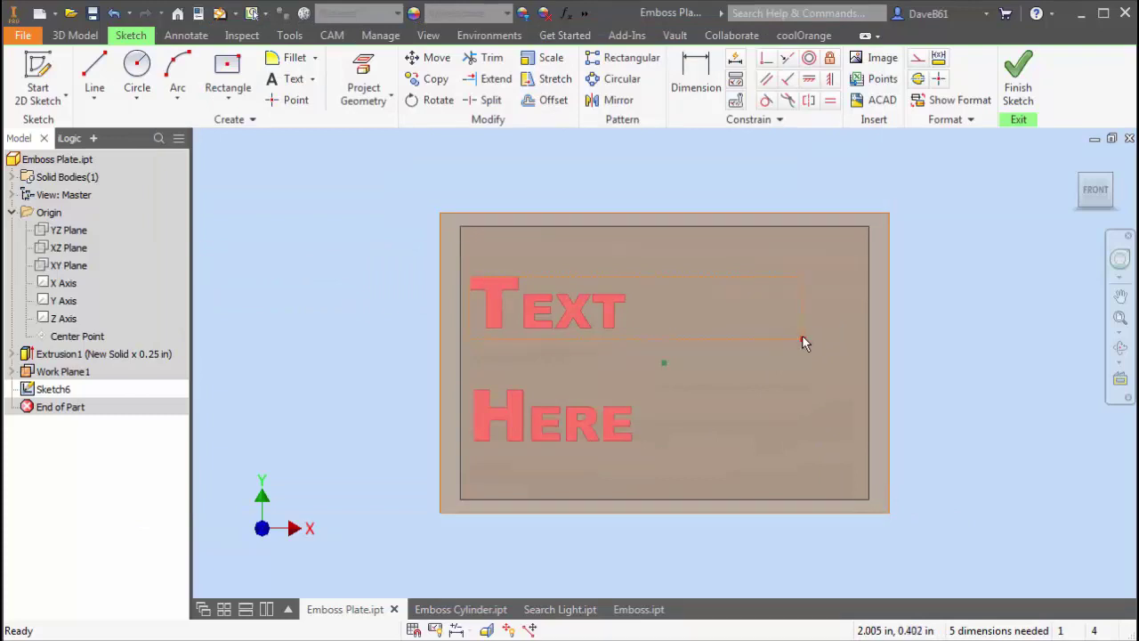
{"action": "mouse_move", "coordinate": [802, 335]}
{"action": "left_mouse_down"}
{"action": "mouse_move", "coordinate": [852, 338]}
{"action": "mouse_move", "coordinate": [803, 340]}
{"action": "left_mouse_up"}
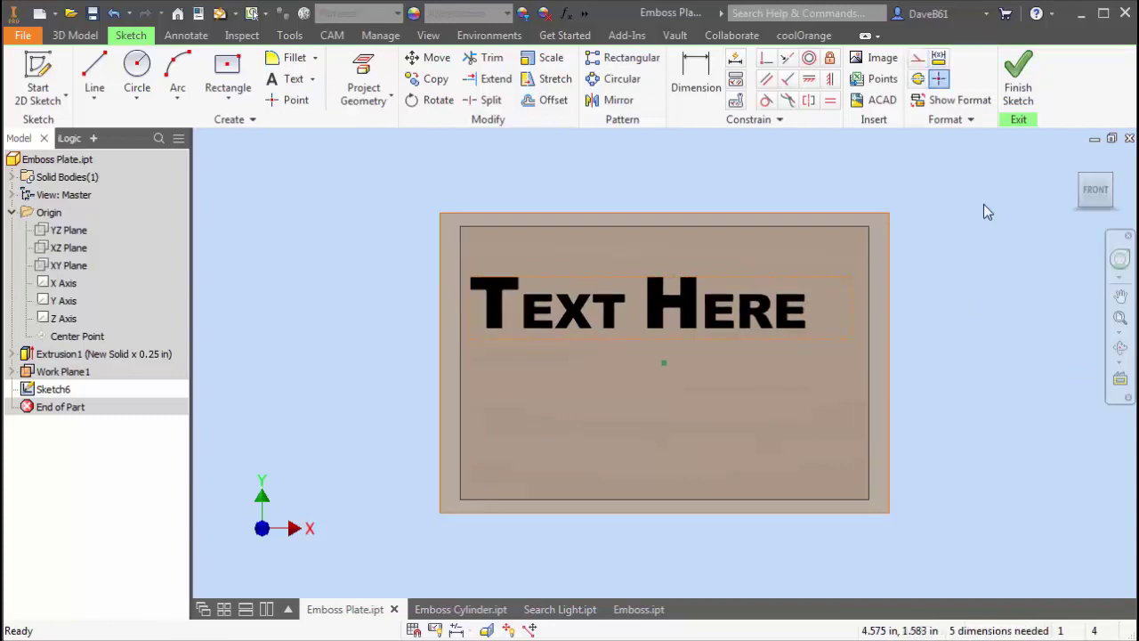
Finish the sketch and emboss its text from the plate face at 0.1 in depth, with the direction reversed toward the plate
{"action": "left_click", "coordinate": [1021, 82]}
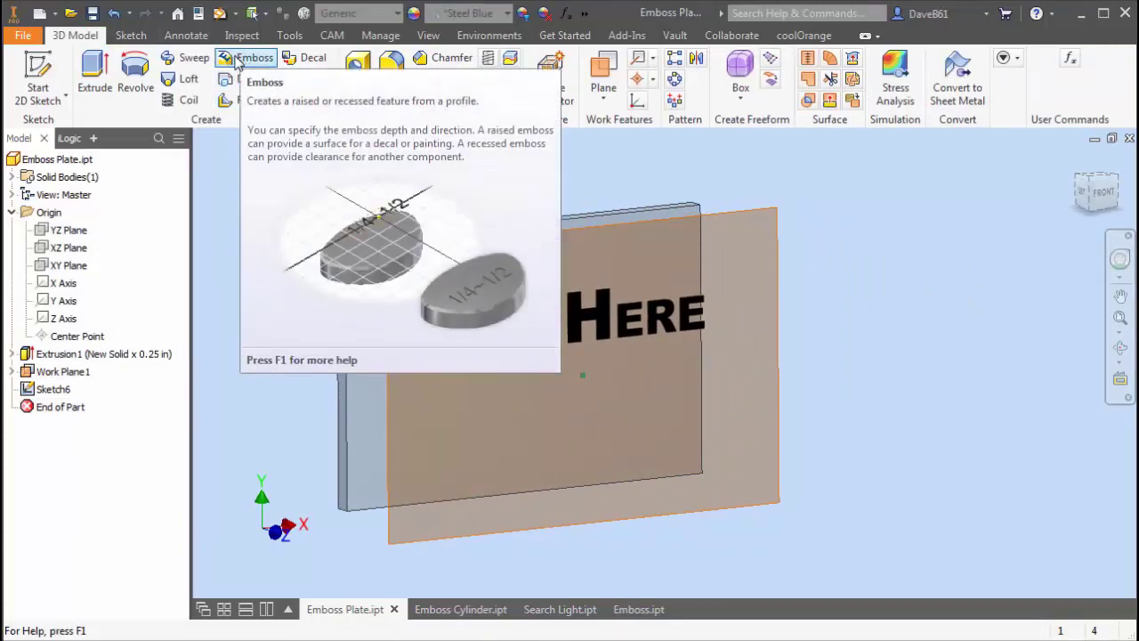
{"action": "left_click", "coordinate": [238, 62]}
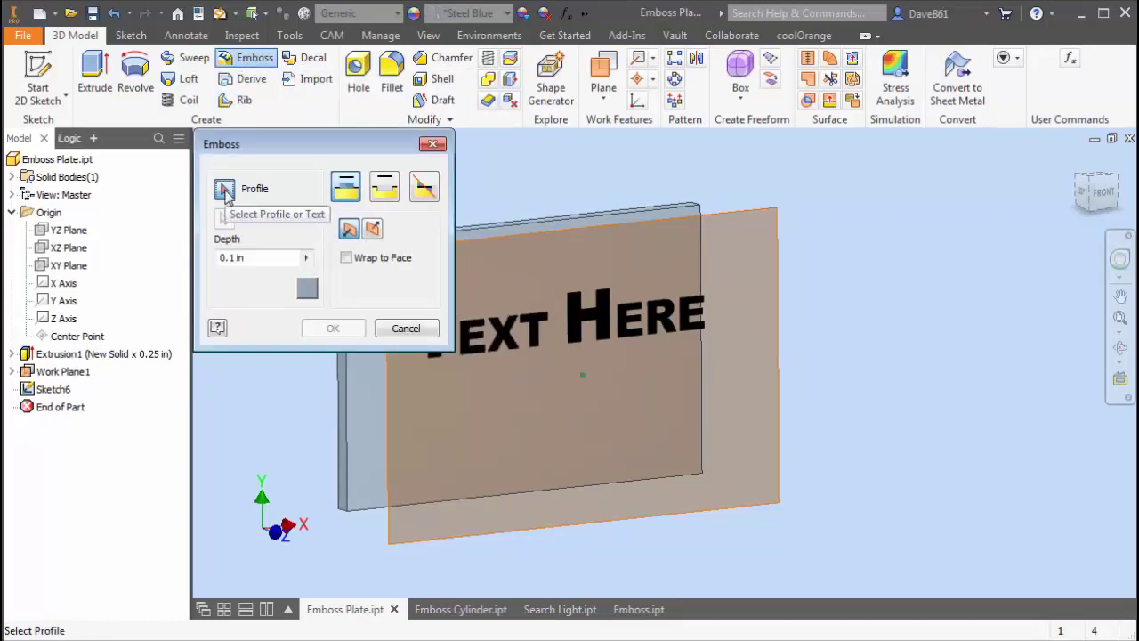
{"action": "left_click_drag", "start_coordinate": [236, 153], "coordinate": [189, 163]}
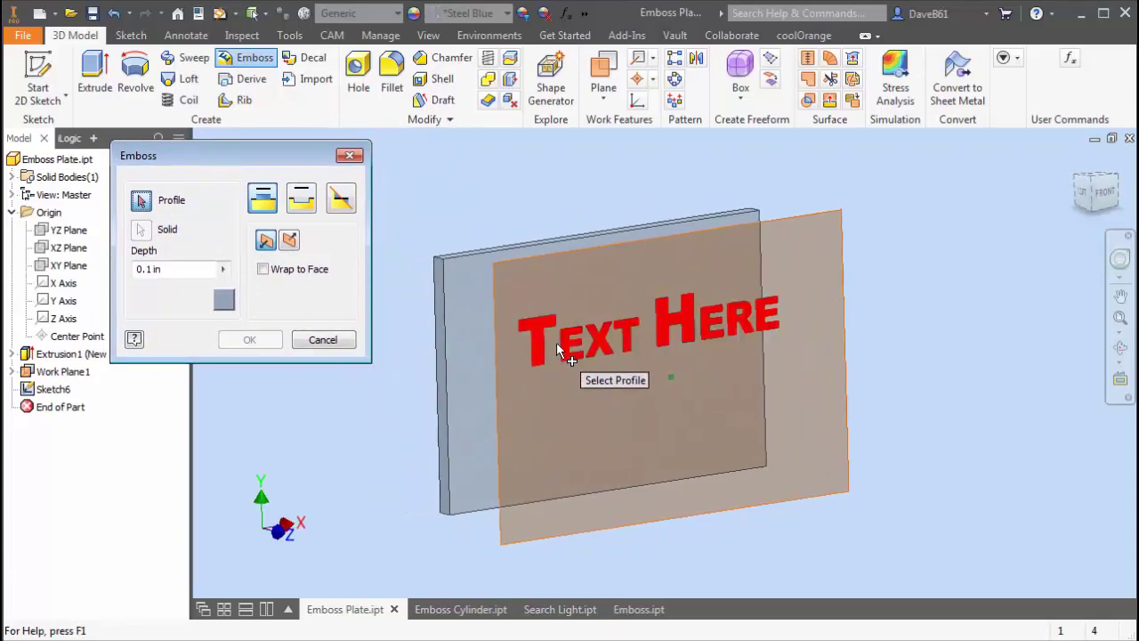
{"action": "left_click", "coordinate": [565, 342]}
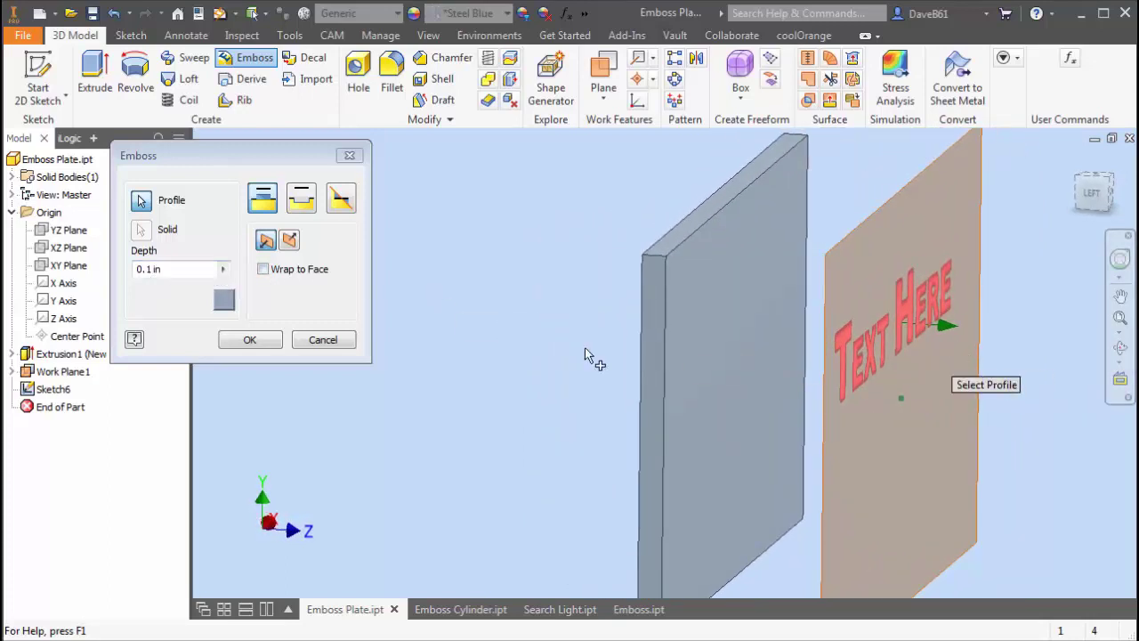
{"action": "left_click", "coordinate": [252, 343]}
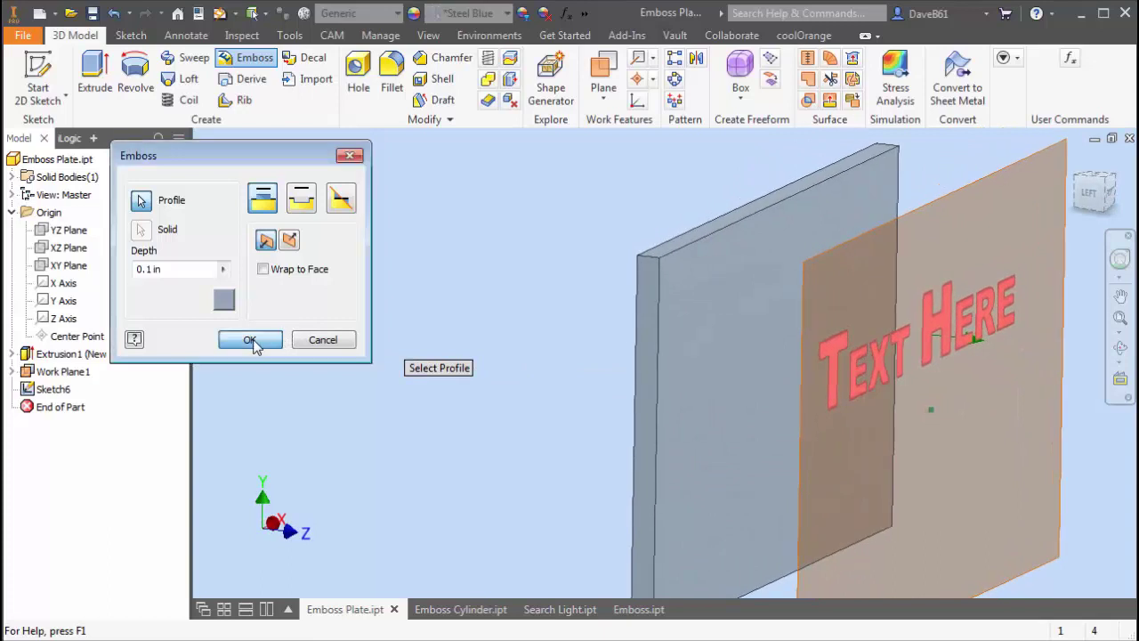
{"action": "left_click", "coordinate": [253, 344]}
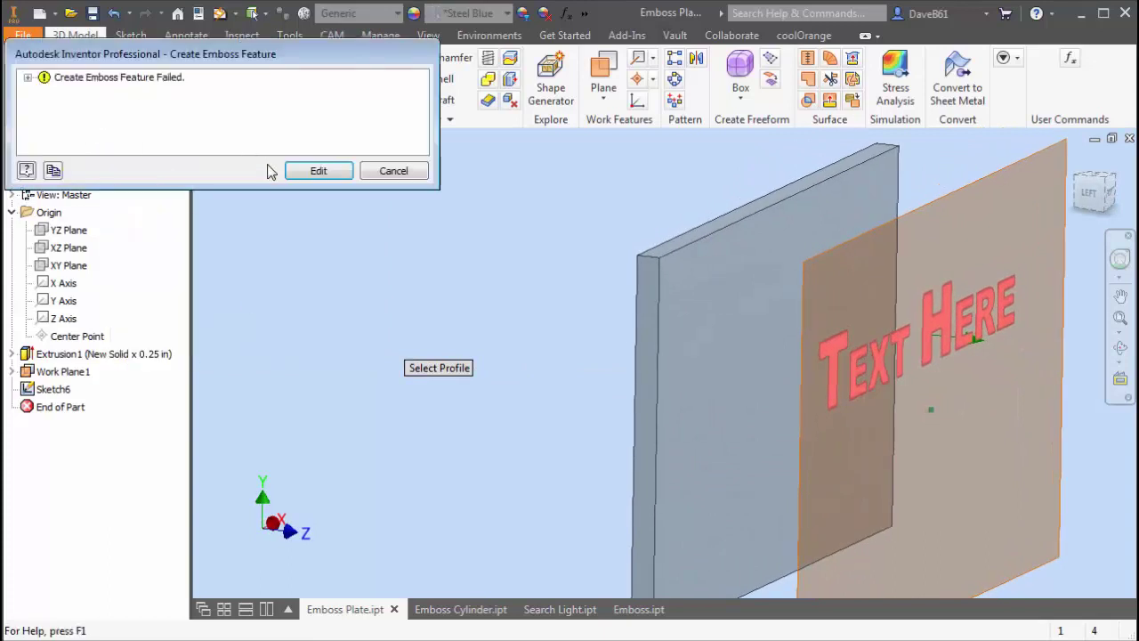
{"action": "left_click", "coordinate": [319, 171]}
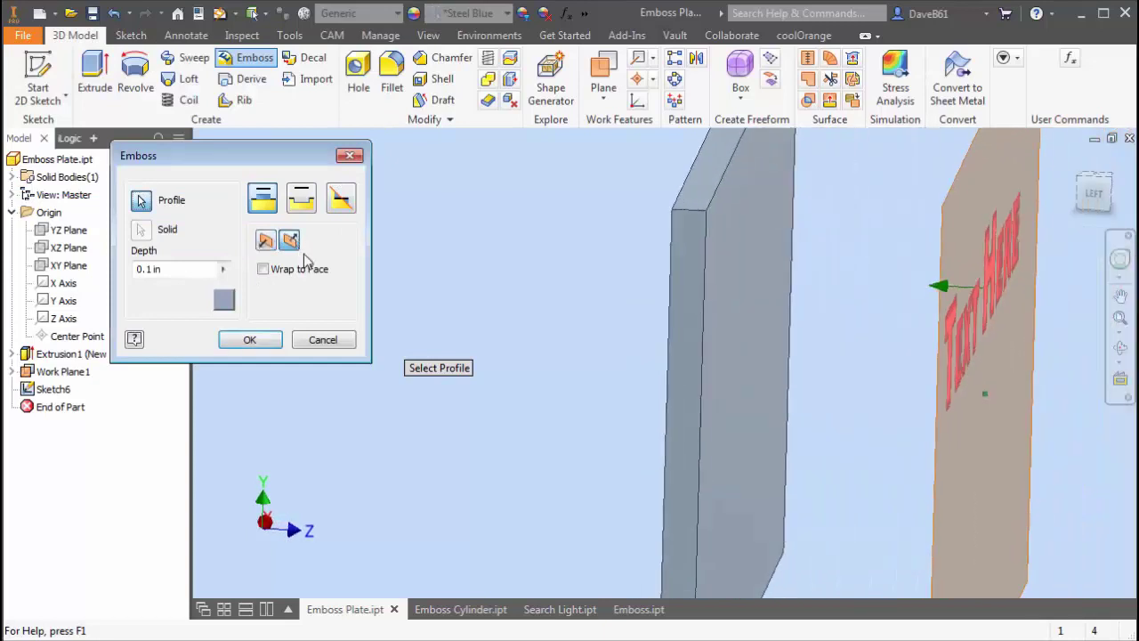
{"action": "left_click", "coordinate": [268, 341]}
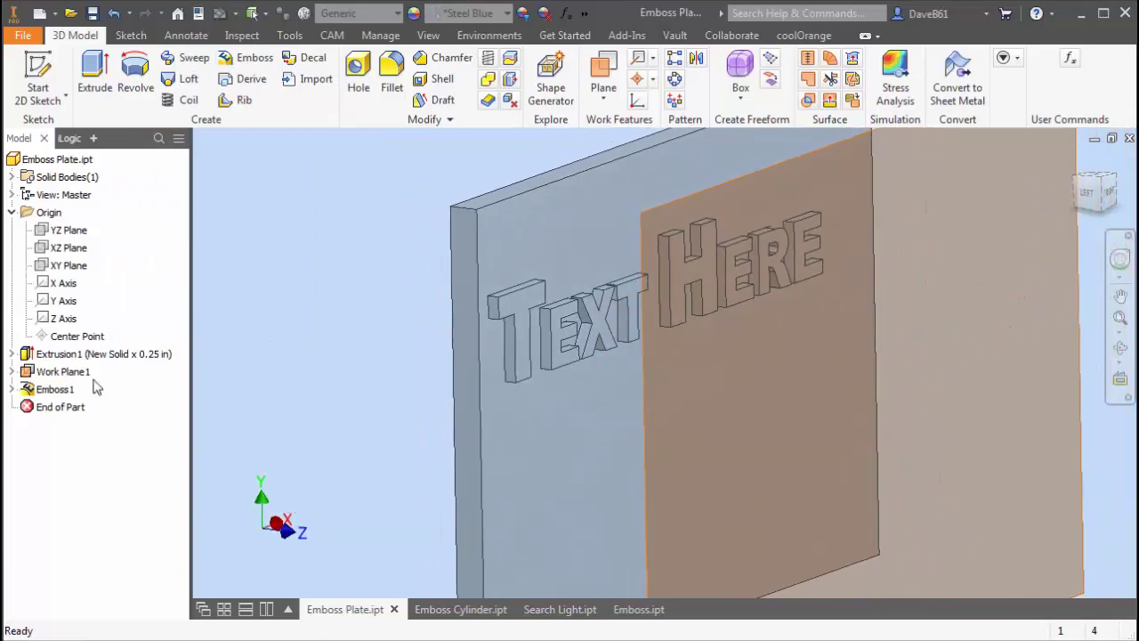
Hide the offset work plane and change the text feature to Engrave from Face
{"action": "right_click", "coordinate": [32, 381]}
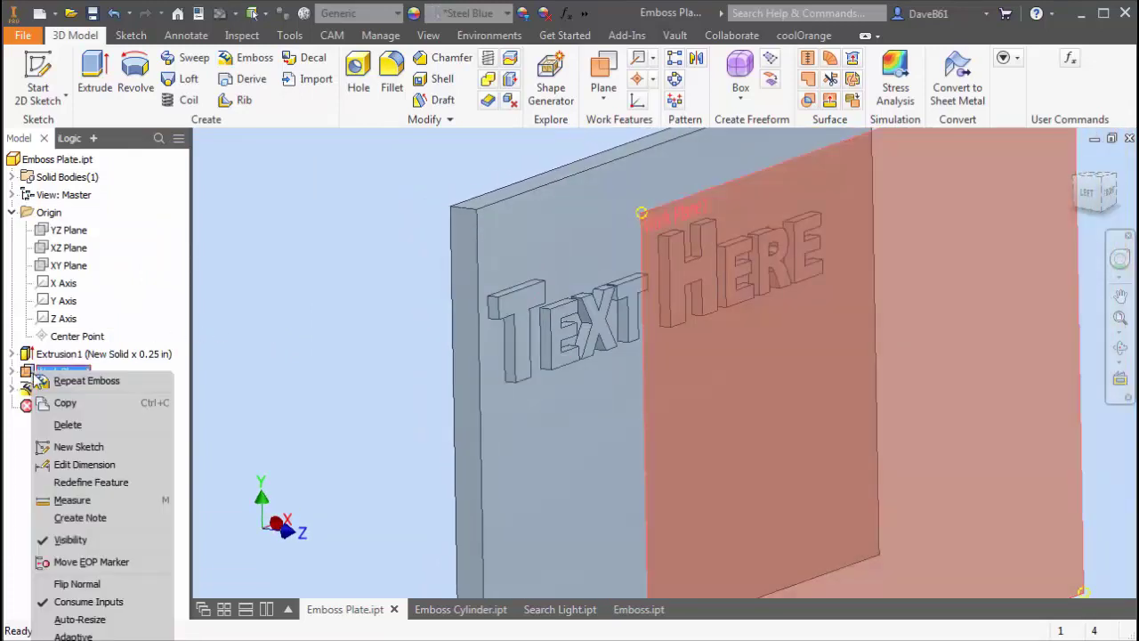
{"action": "left_click", "coordinate": [70, 540]}
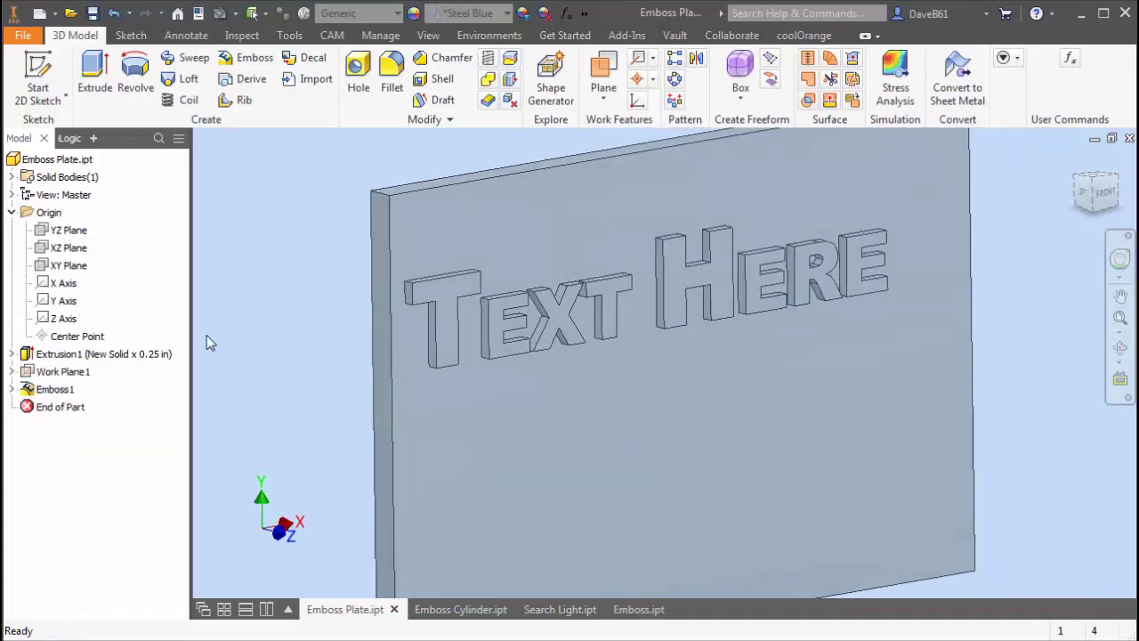
{"action": "right_click", "coordinate": [60, 397]}
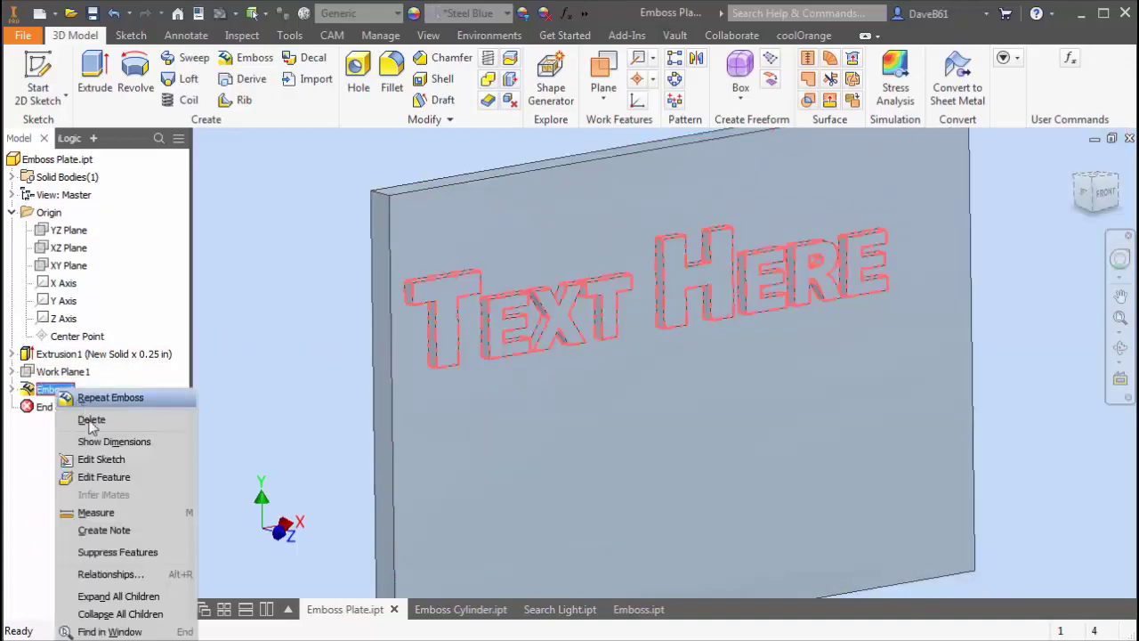
{"action": "left_click", "coordinate": [104, 479]}
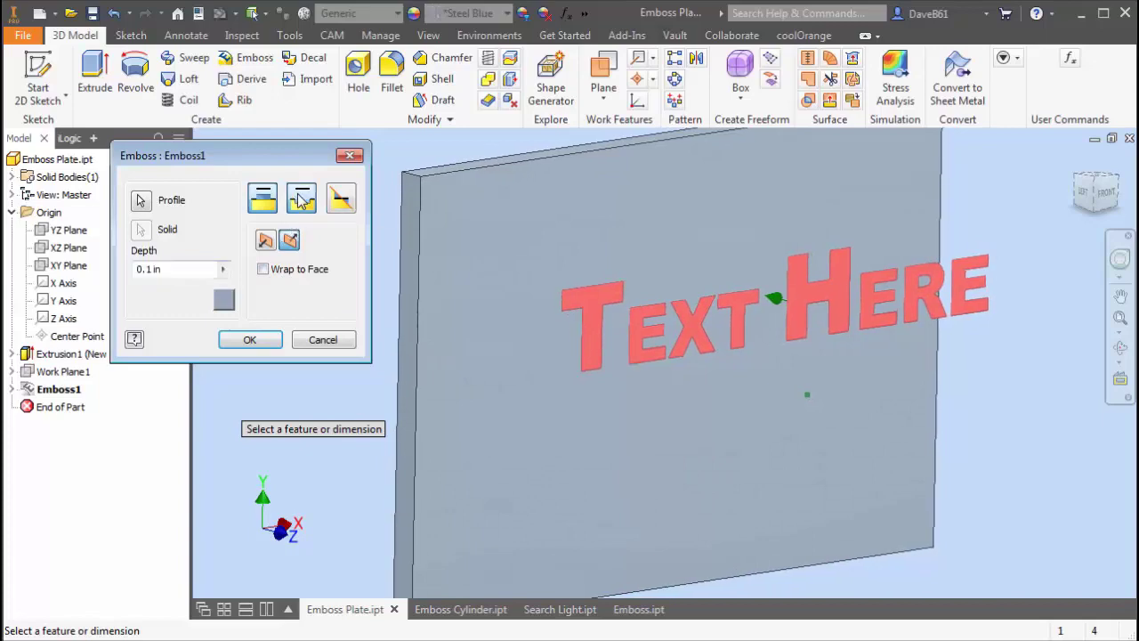
{"action": "left_click", "coordinate": [250, 339]}
Set the top face appearance of the engraved text feature to Black
{"action": "scroll", "coordinate": [742, 383], "scroll_direction": "up", "scroll_amount": 5}
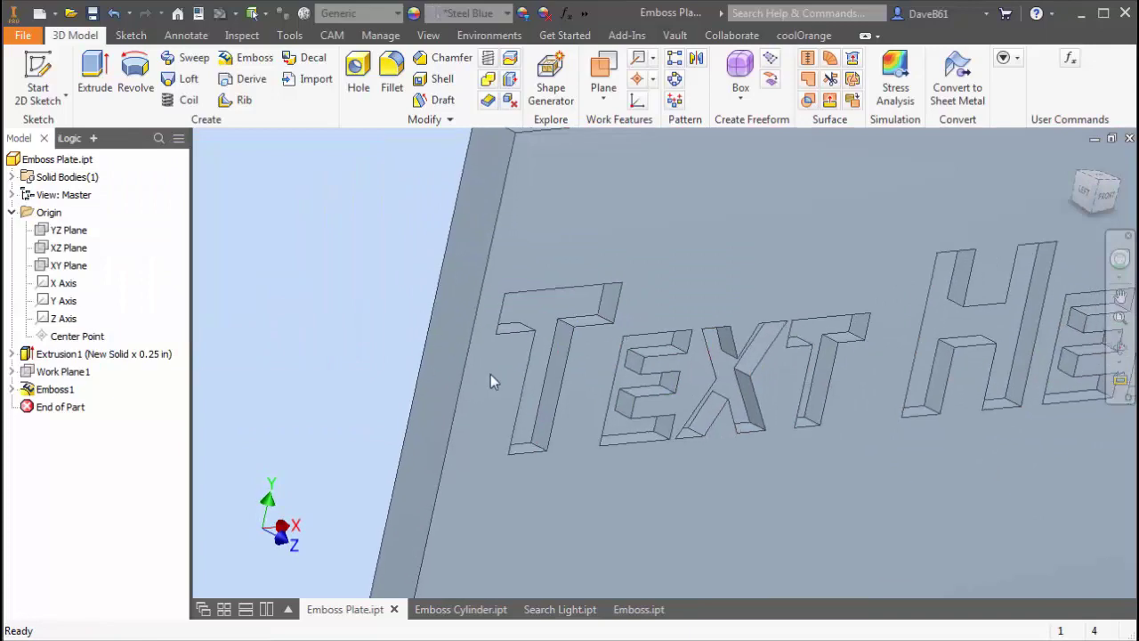
{"action": "scroll", "coordinate": [491, 381], "scroll_direction": "down", "scroll_amount": 5}
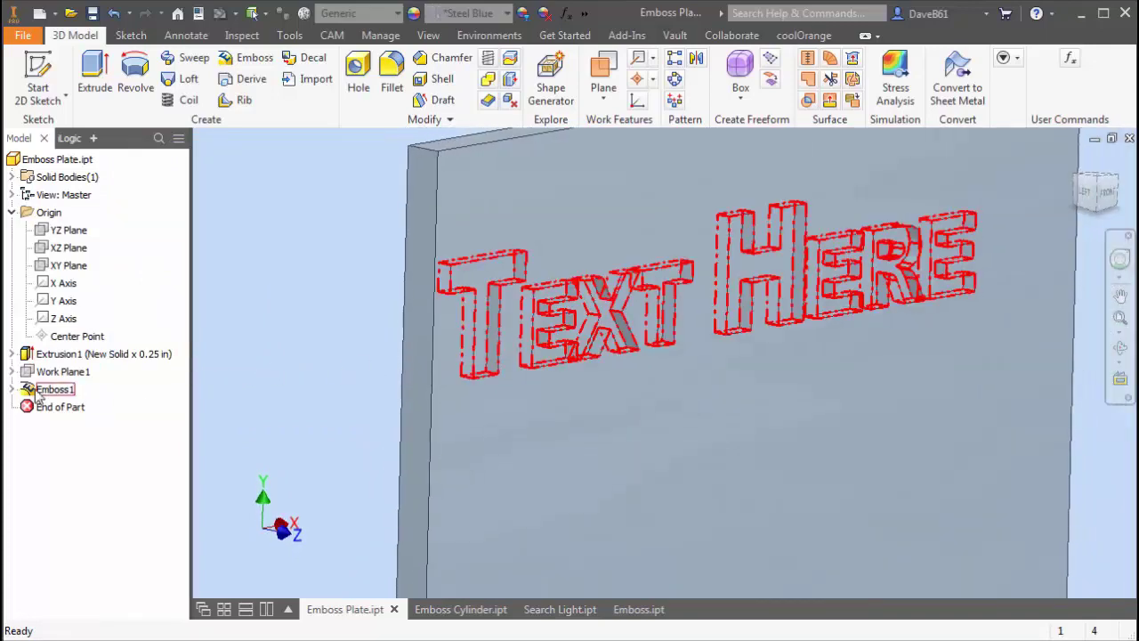
{"action": "right_click", "coordinate": [37, 394]}
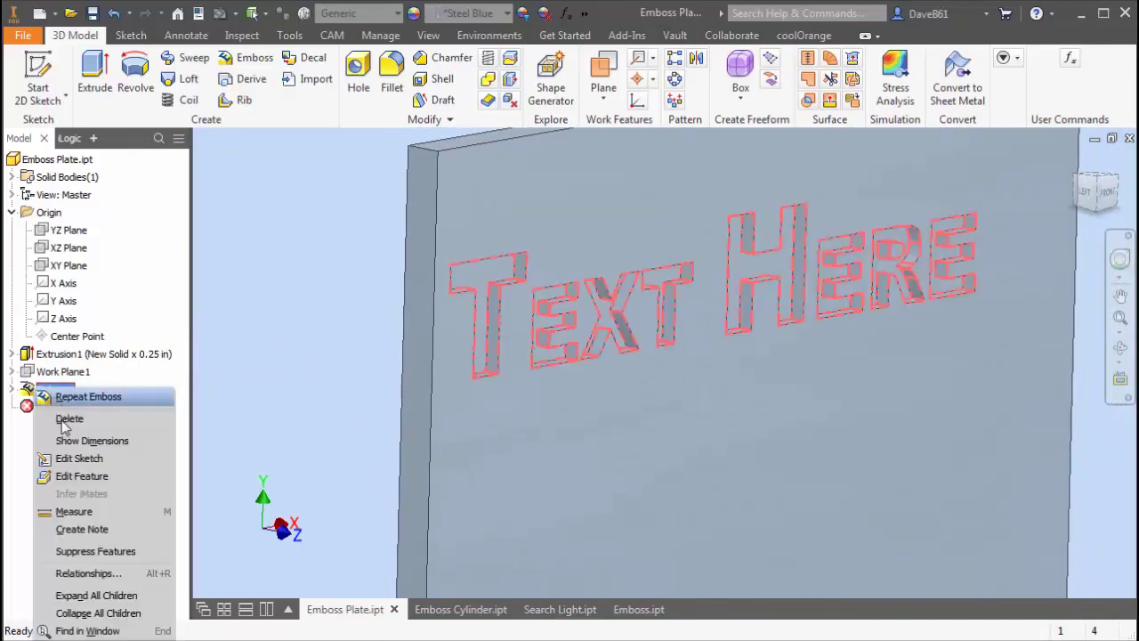
{"action": "left_click", "coordinate": [89, 476]}
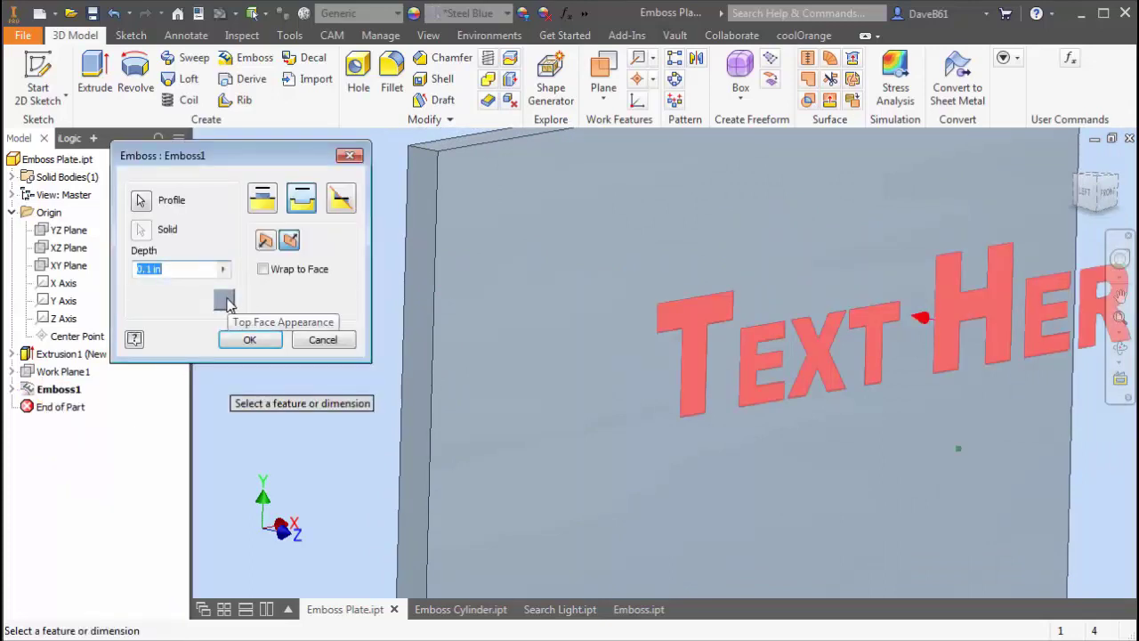
{"action": "left_click", "coordinate": [224, 302]}
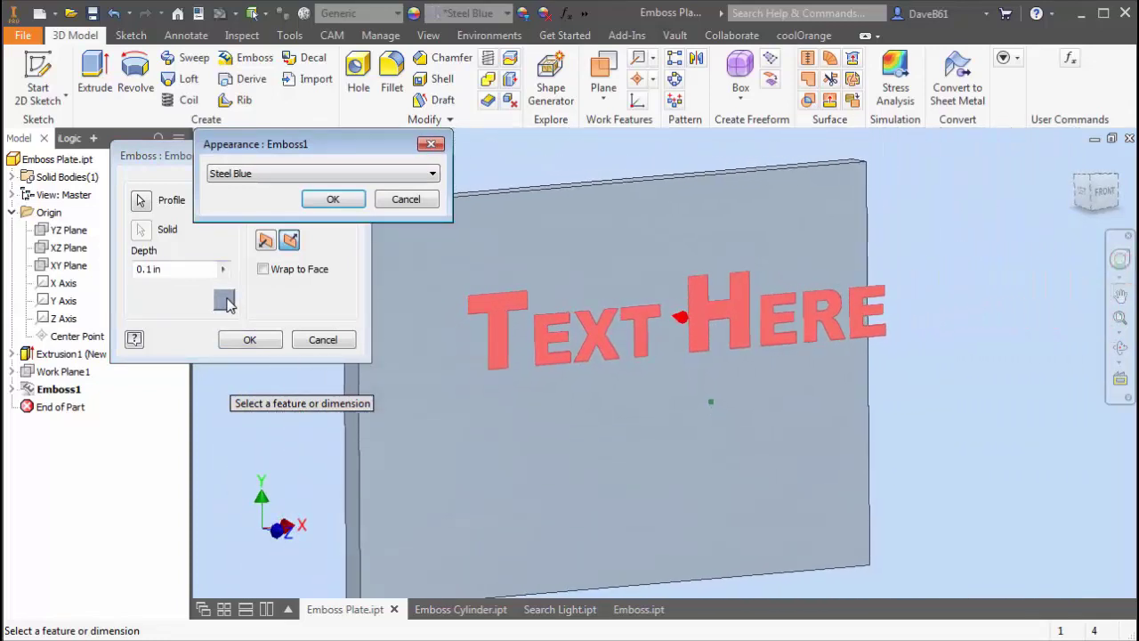
{"action": "left_click", "coordinate": [434, 175]}
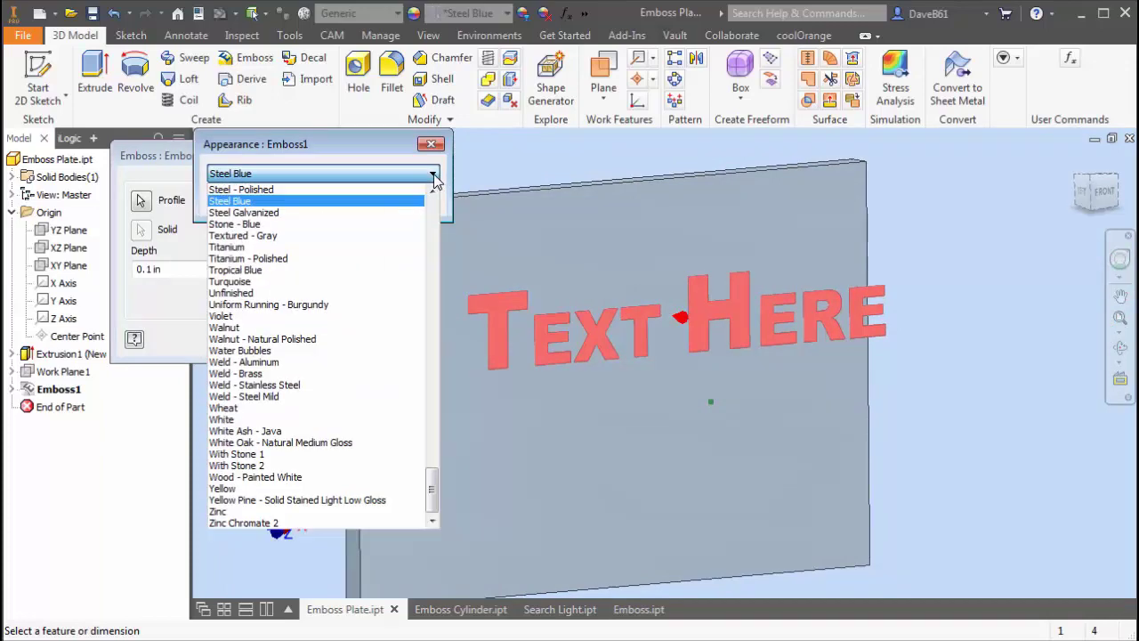
{"action": "left_click_drag", "start_coordinate": [432, 488], "coordinate": [427, 238]}
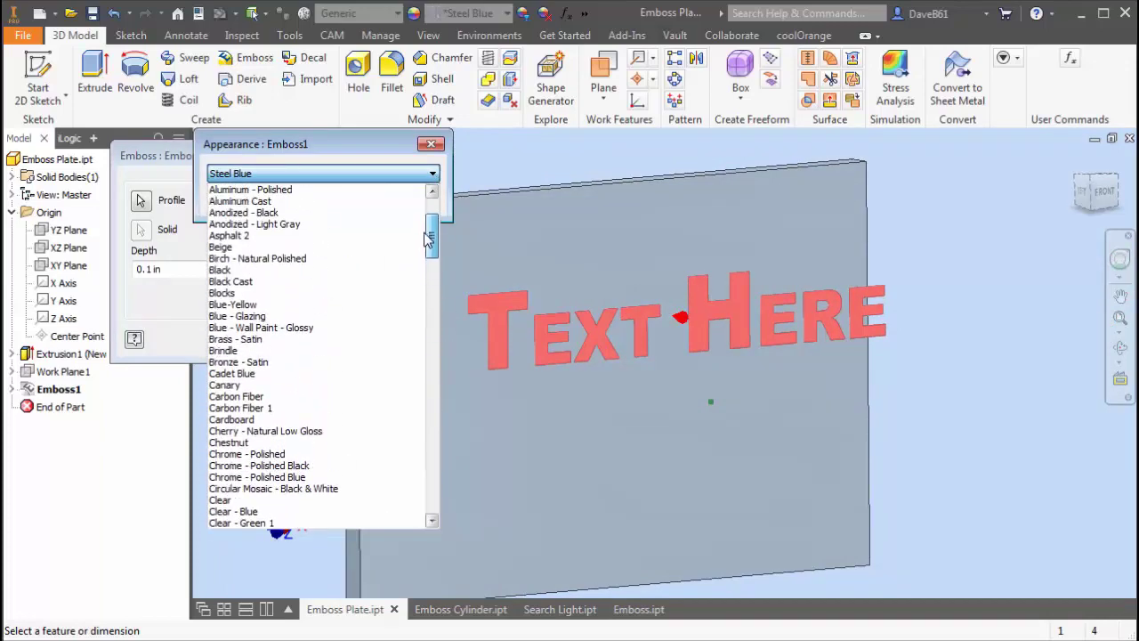
{"action": "left_click", "coordinate": [239, 270]}
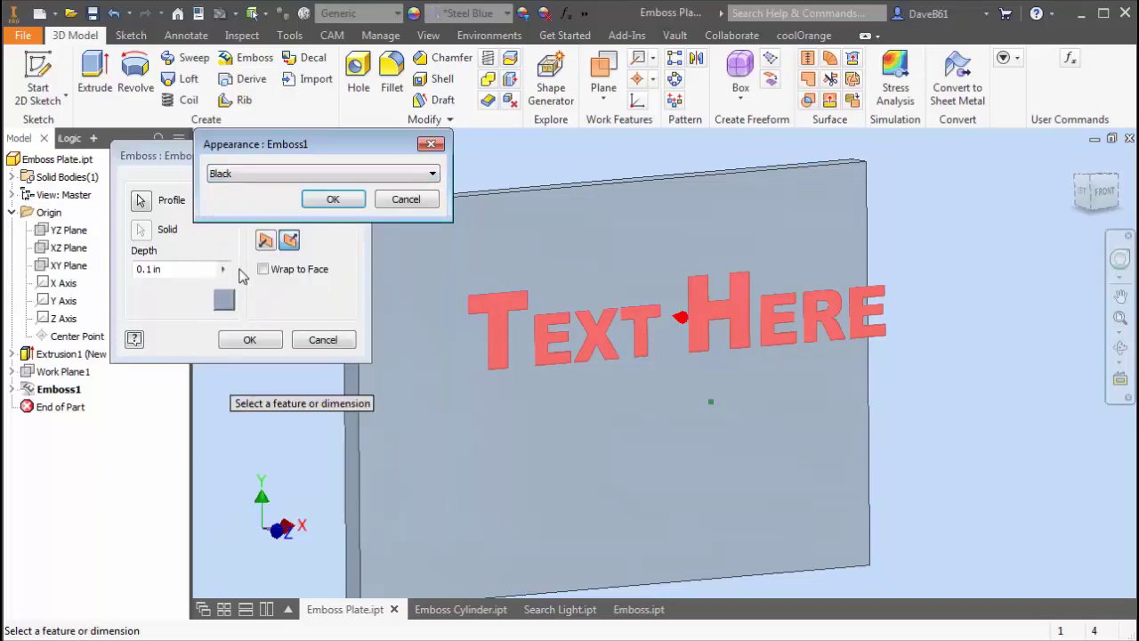
{"action": "left_click", "coordinate": [333, 199]}
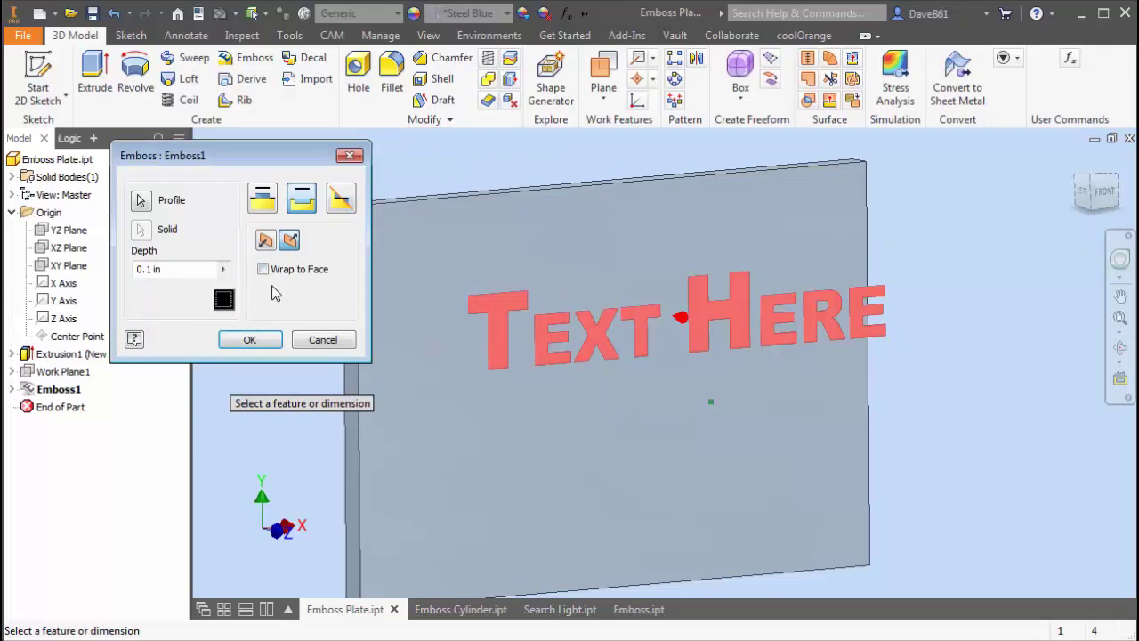
{"action": "left_click", "coordinate": [252, 340]}
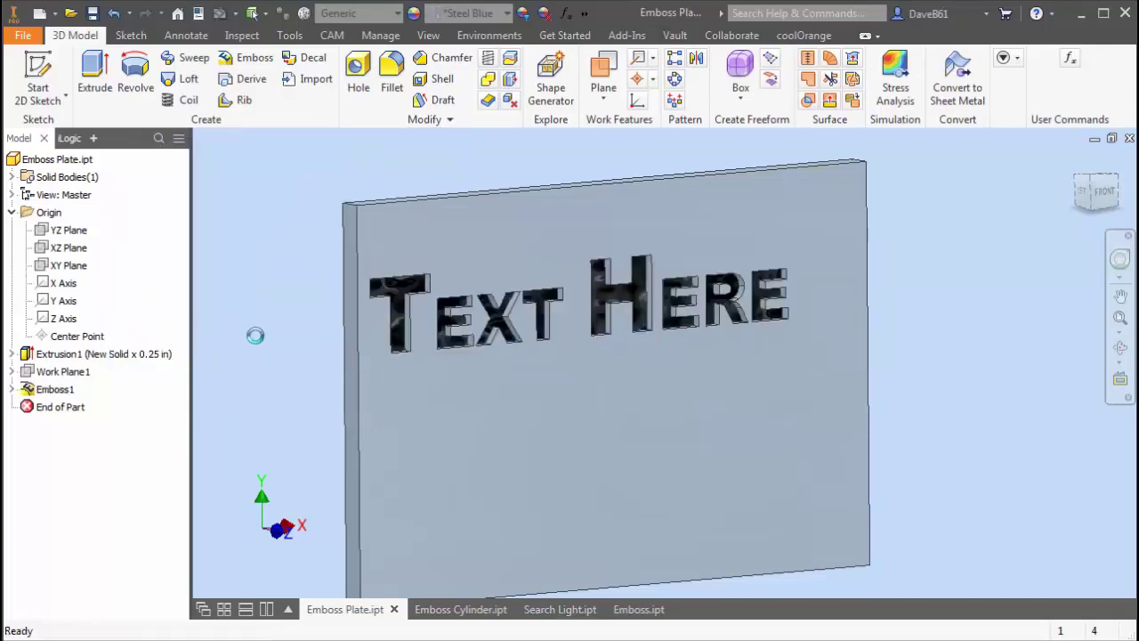
Change the text feature back to Emboss from Face so the letters are raised from the plate
{"action": "scroll", "coordinate": [255, 335], "scroll_direction": "up", "scroll_amount": 10}
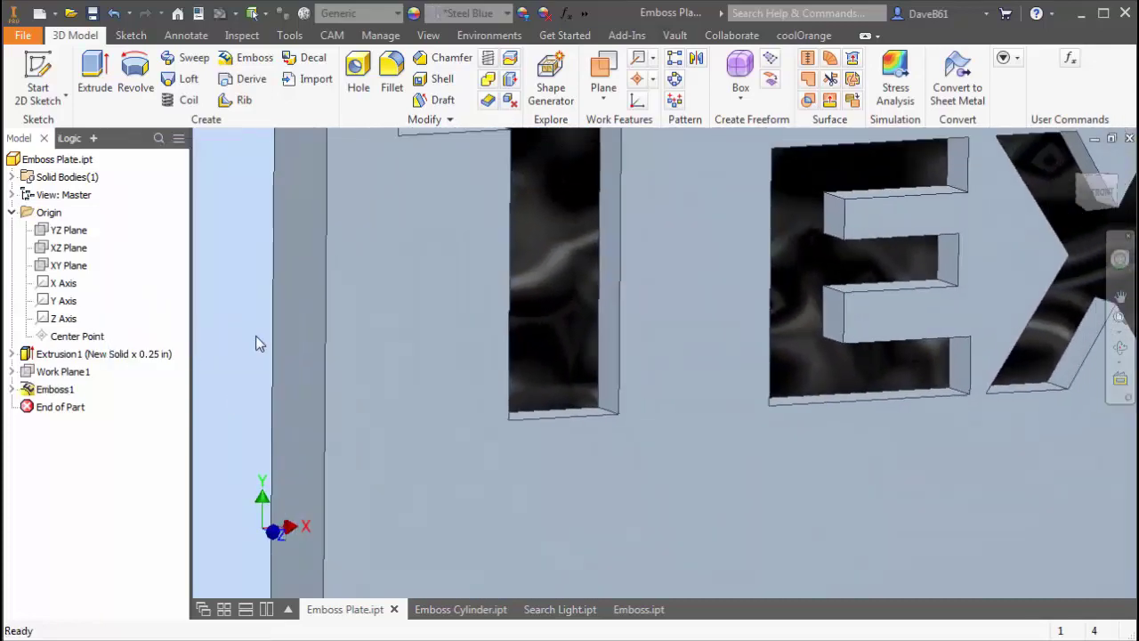
{"action": "scroll", "coordinate": [255, 335], "scroll_direction": "down", "scroll_amount": 5}
{"action": "scroll", "coordinate": [561, 311], "scroll_direction": "up", "scroll_amount": 3}
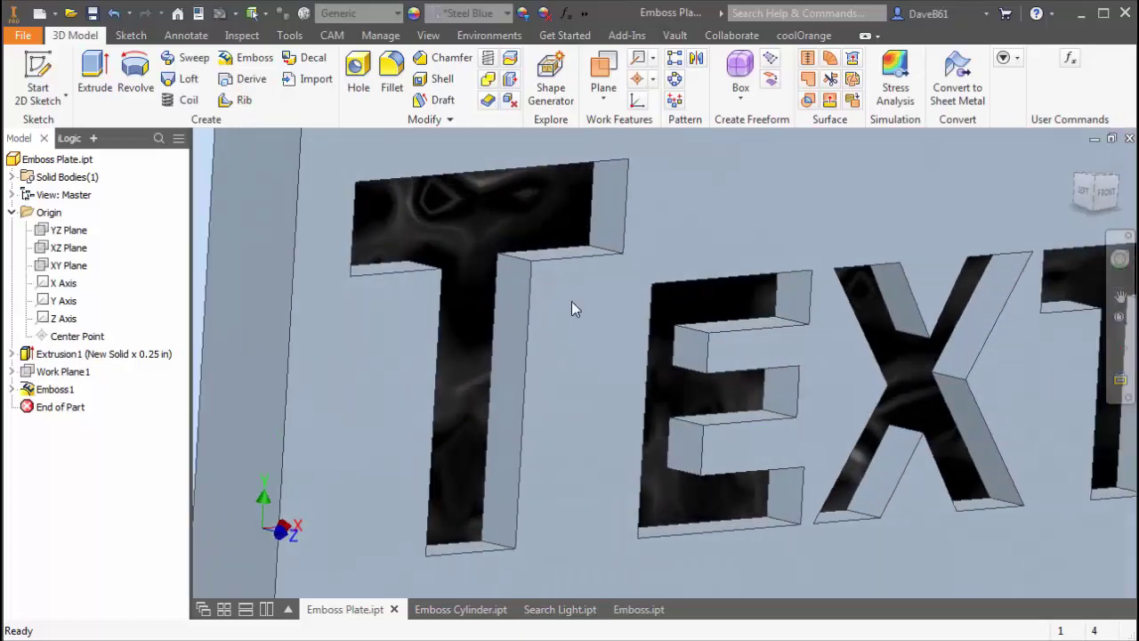
{"action": "scroll", "coordinate": [571, 309], "scroll_direction": "down", "scroll_amount": 1}
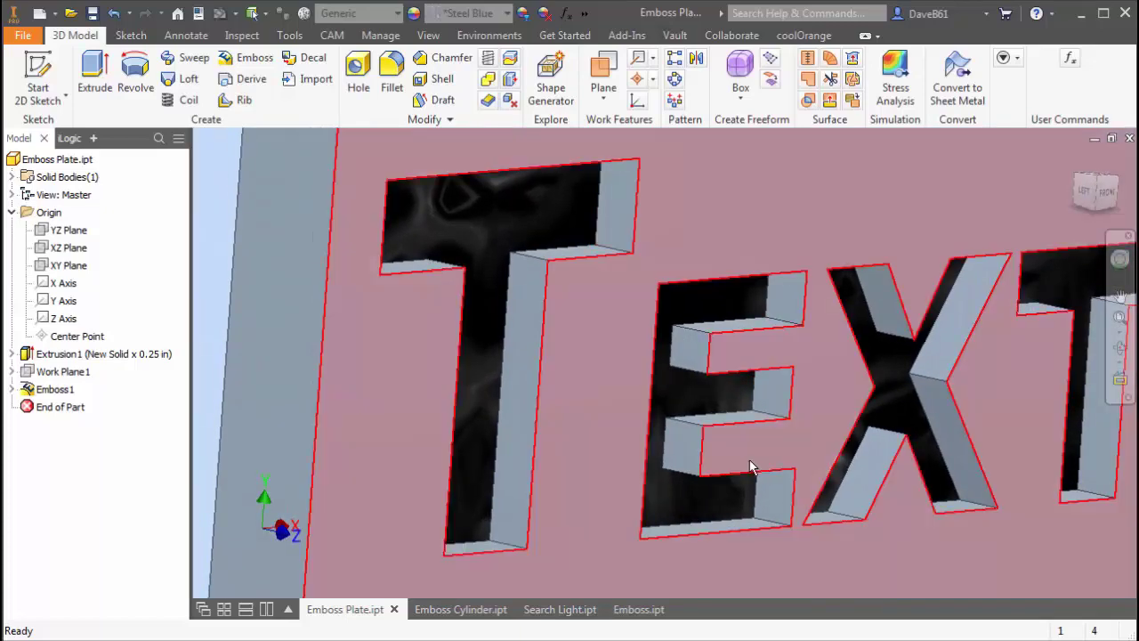
{"action": "scroll", "coordinate": [750, 468], "scroll_direction": "down", "scroll_amount": 5}
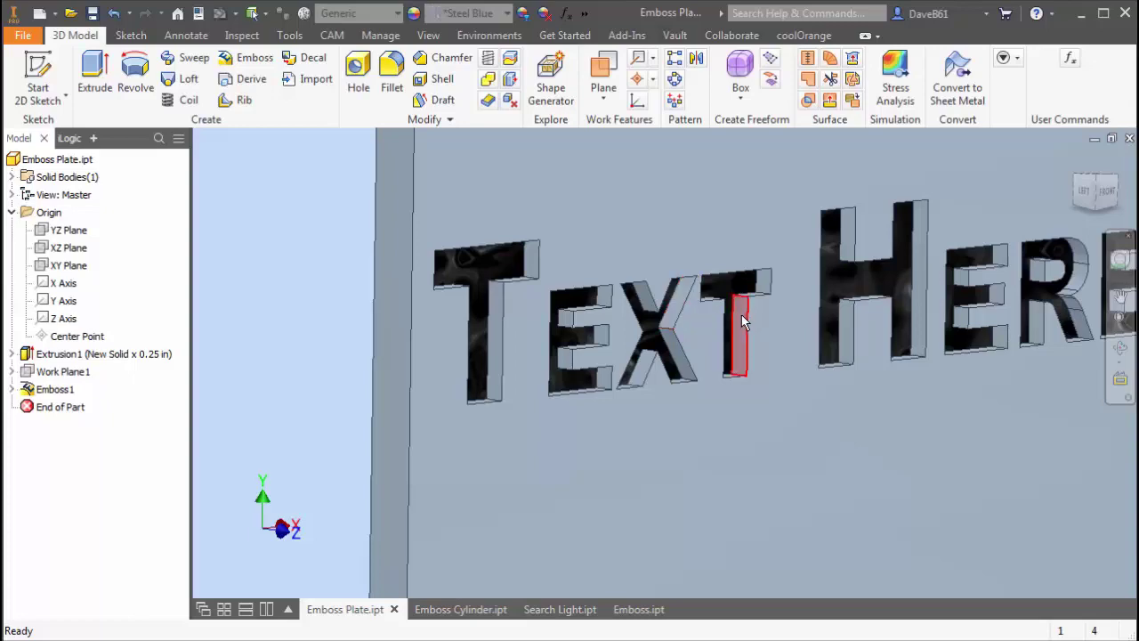
{"action": "scroll", "coordinate": [744, 323], "scroll_direction": "down", "scroll_amount": 3}
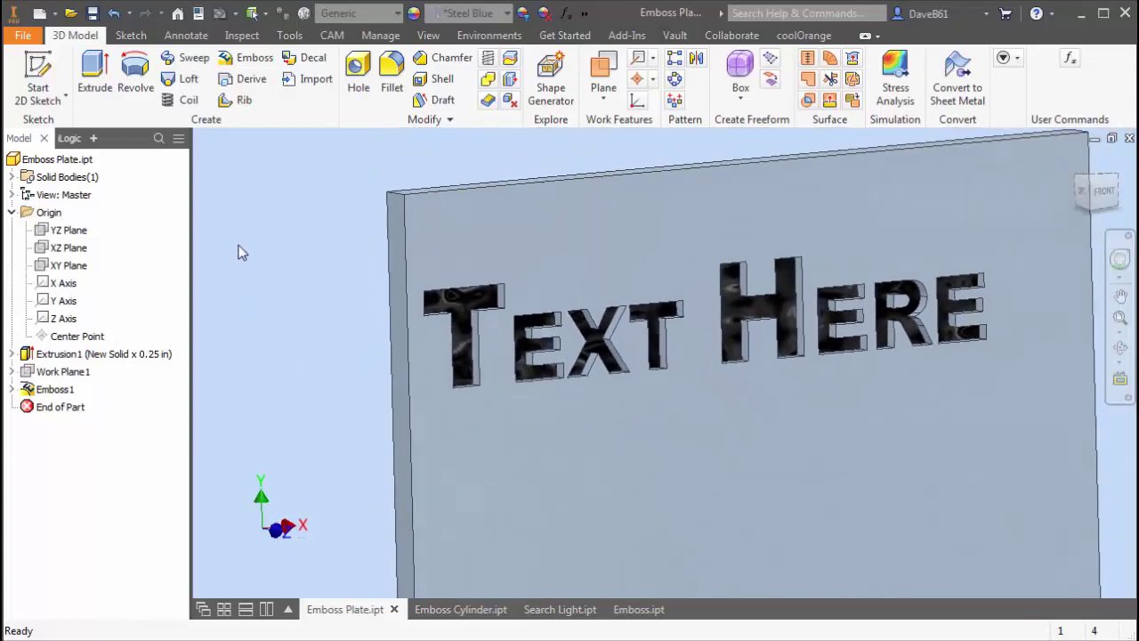
{"action": "right_click", "coordinate": [40, 394]}
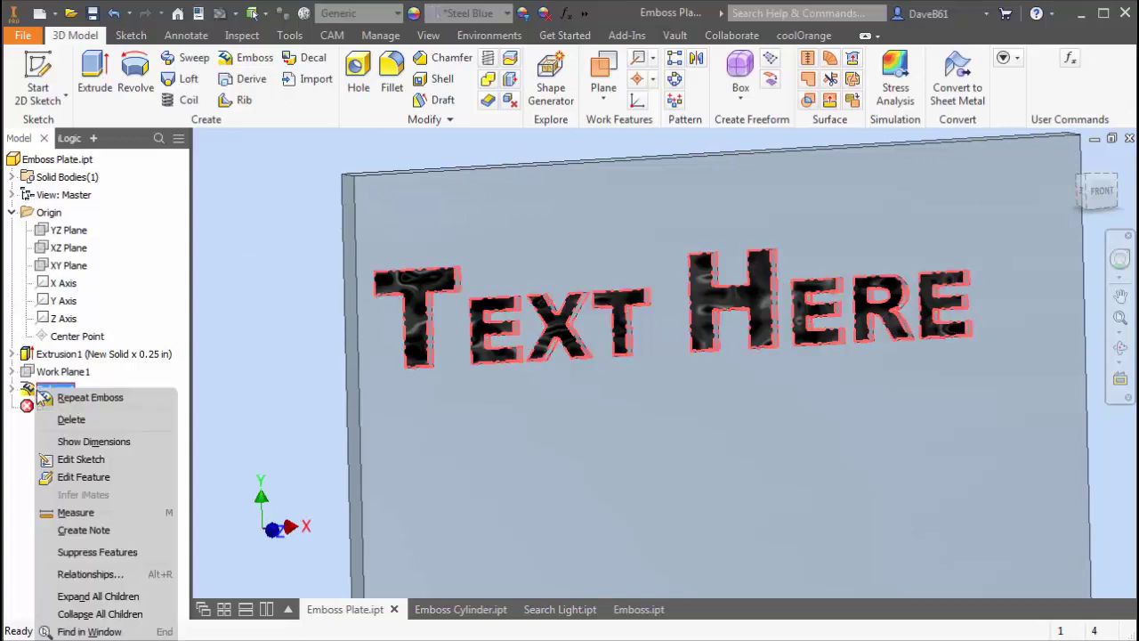
{"action": "left_click", "coordinate": [78, 477]}
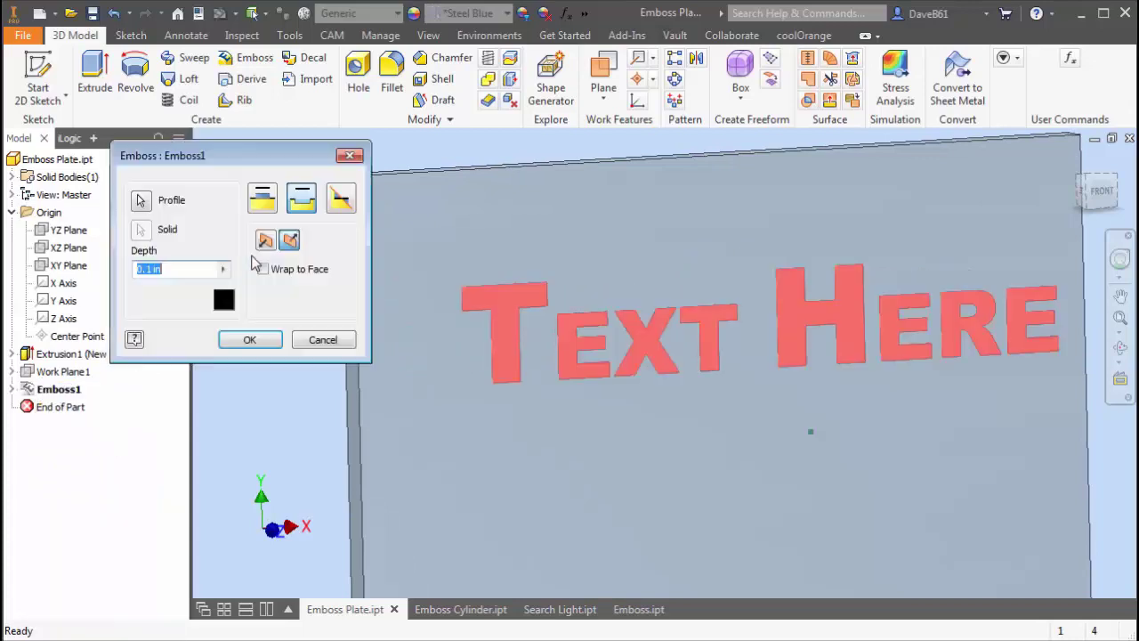
{"action": "left_click", "coordinate": [262, 199]}
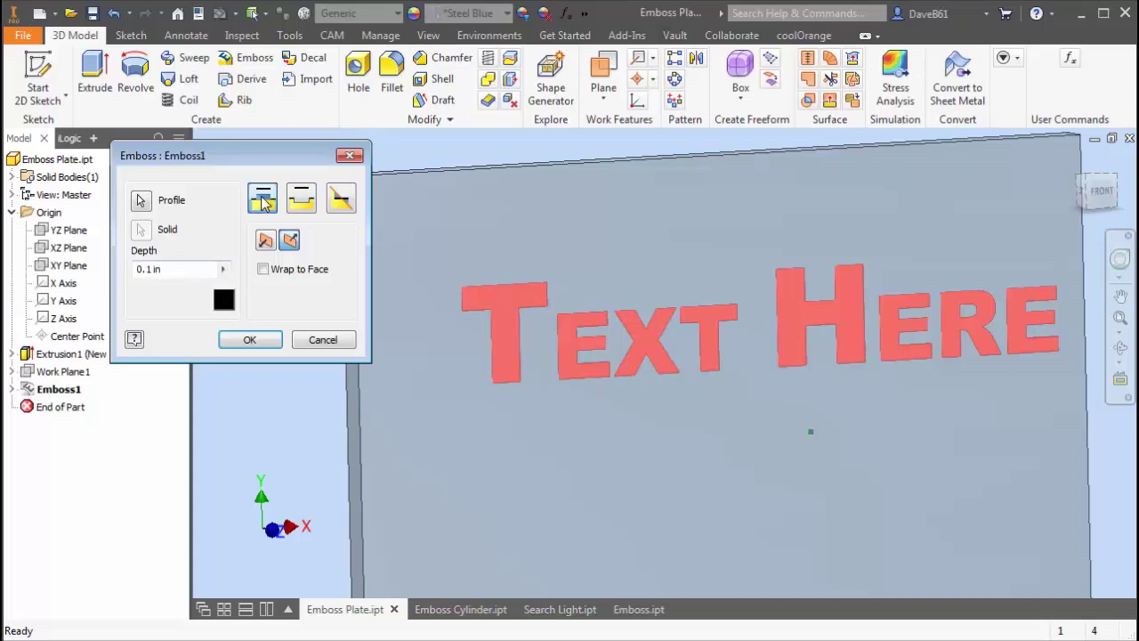
{"action": "left_click", "coordinate": [251, 340]}
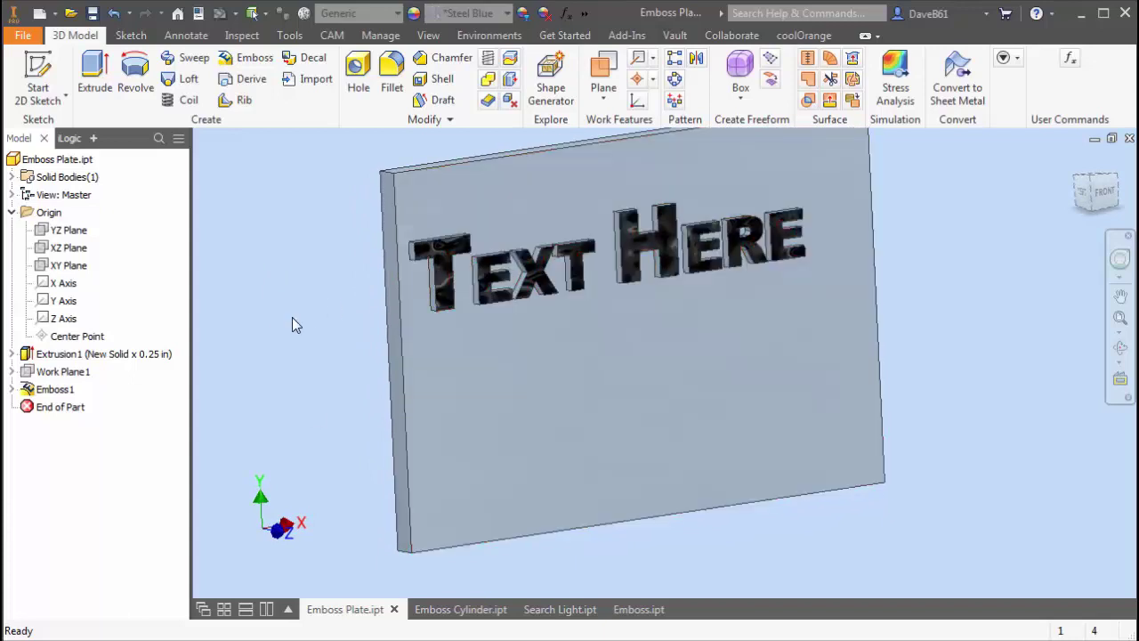
Make the offset work plane visible and start a new 2D sketch on it
{"action": "right_click", "coordinate": [35, 374]}
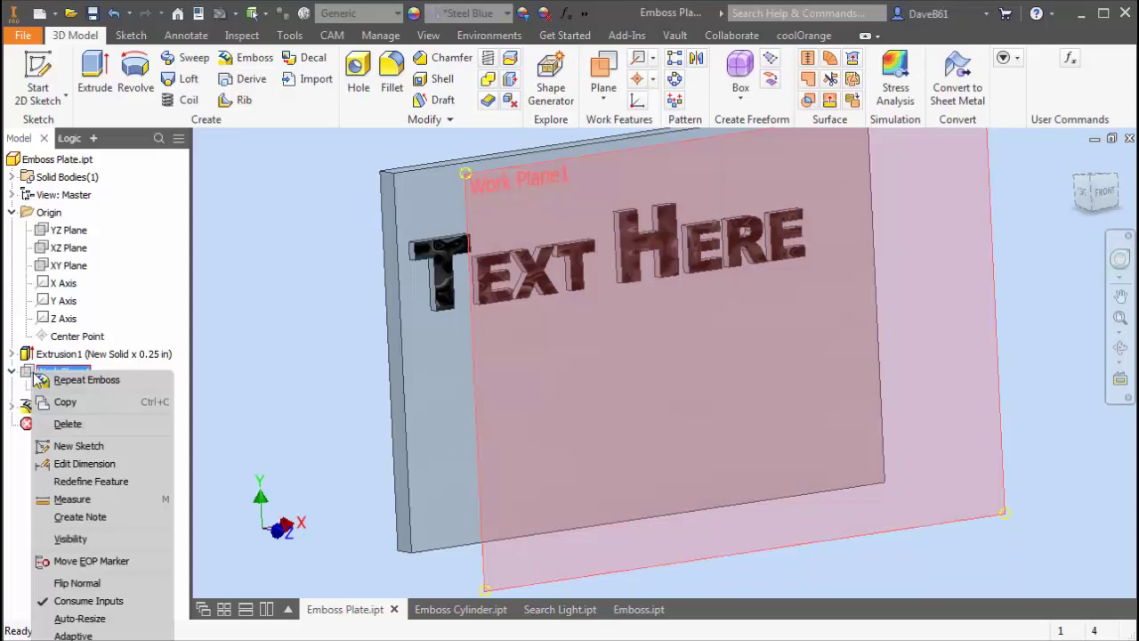
{"action": "key", "text": "Escape"}
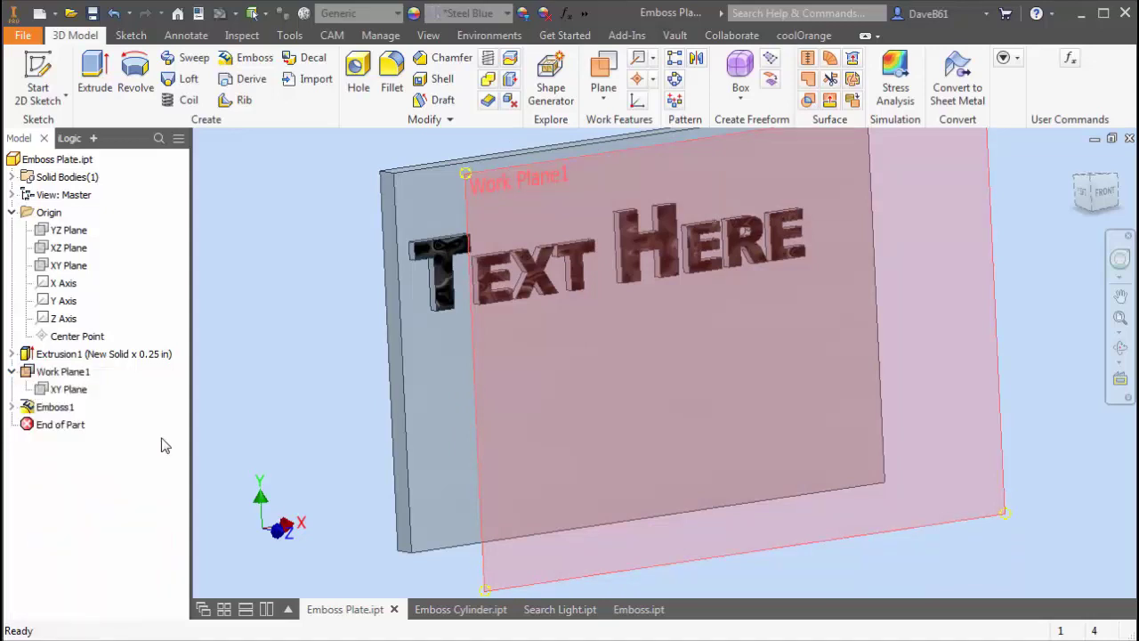
{"action": "left_click", "coordinate": [45, 72]}
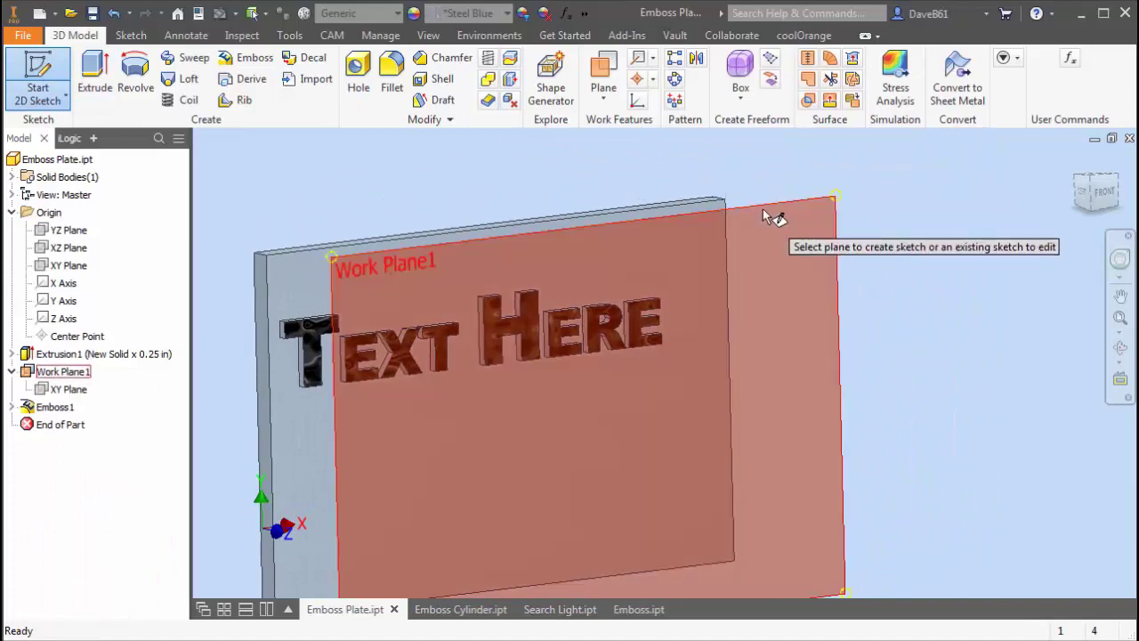
{"action": "left_click", "coordinate": [893, 244]}
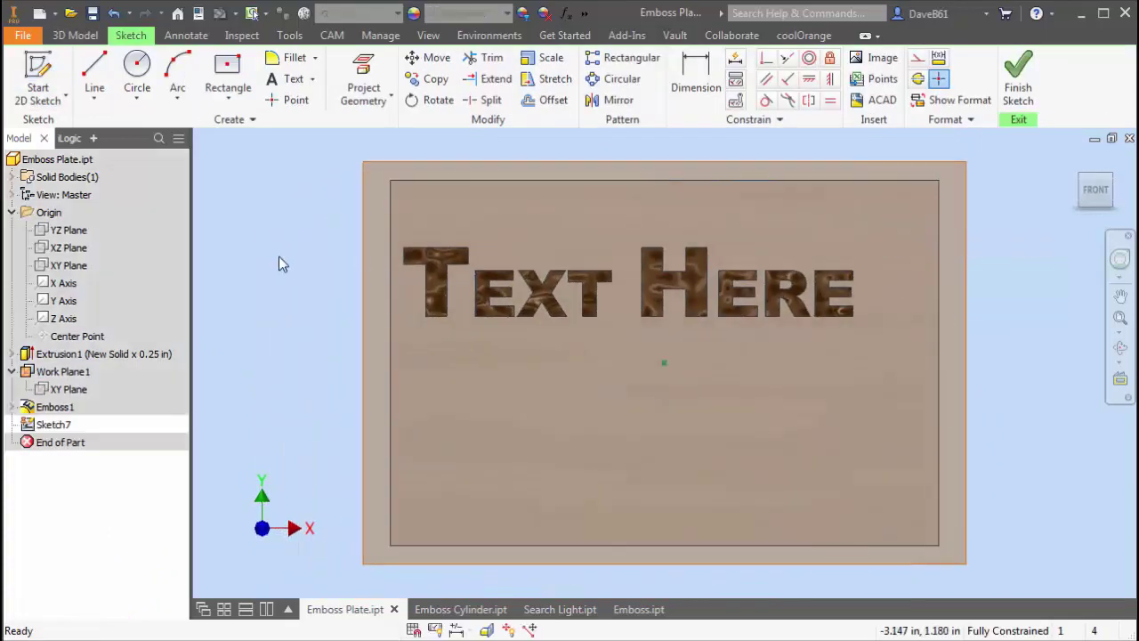
Sketch a four-point interpolation spline as a gentle S-shaped wave beneath the text on the plate
{"action": "left_click", "coordinate": [86, 100]}
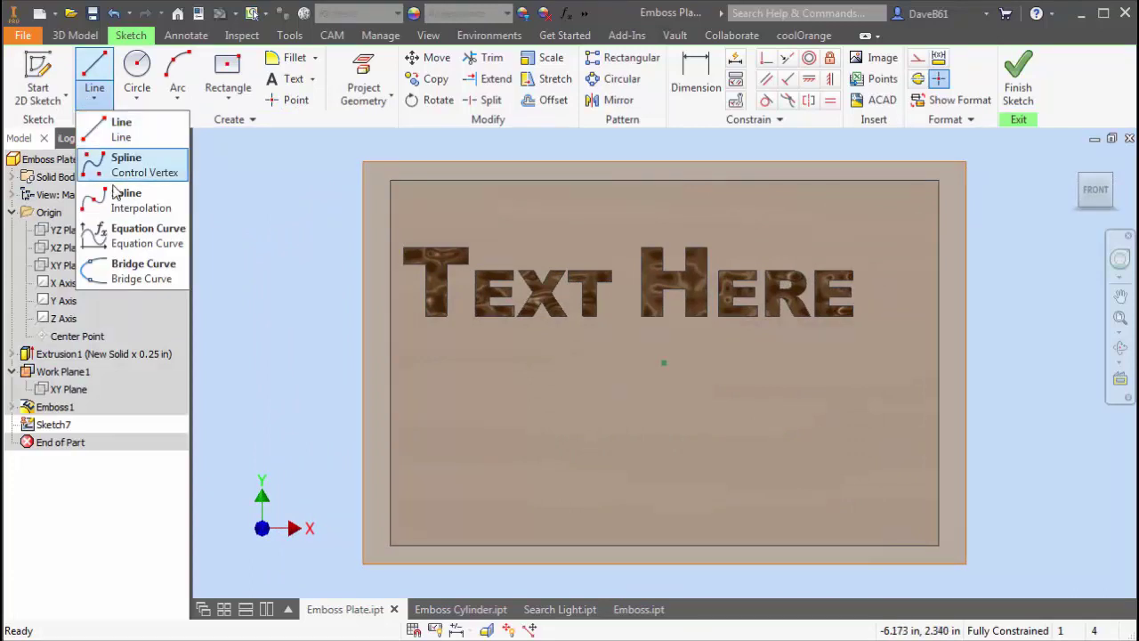
{"action": "left_click", "coordinate": [124, 201]}
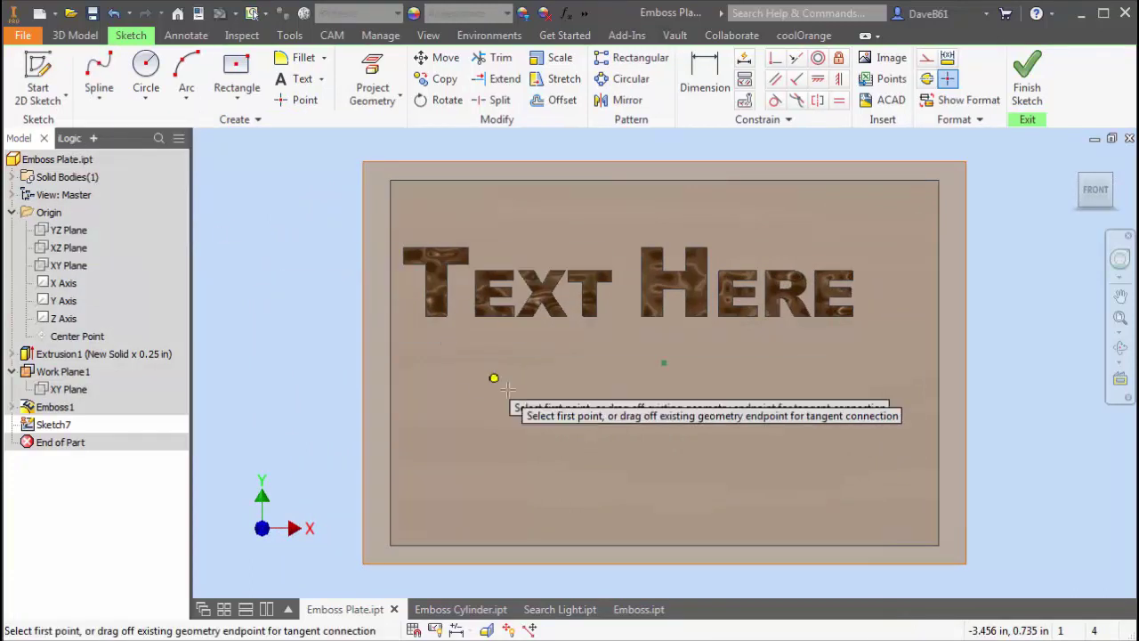
{"action": "left_click", "coordinate": [455, 437]}
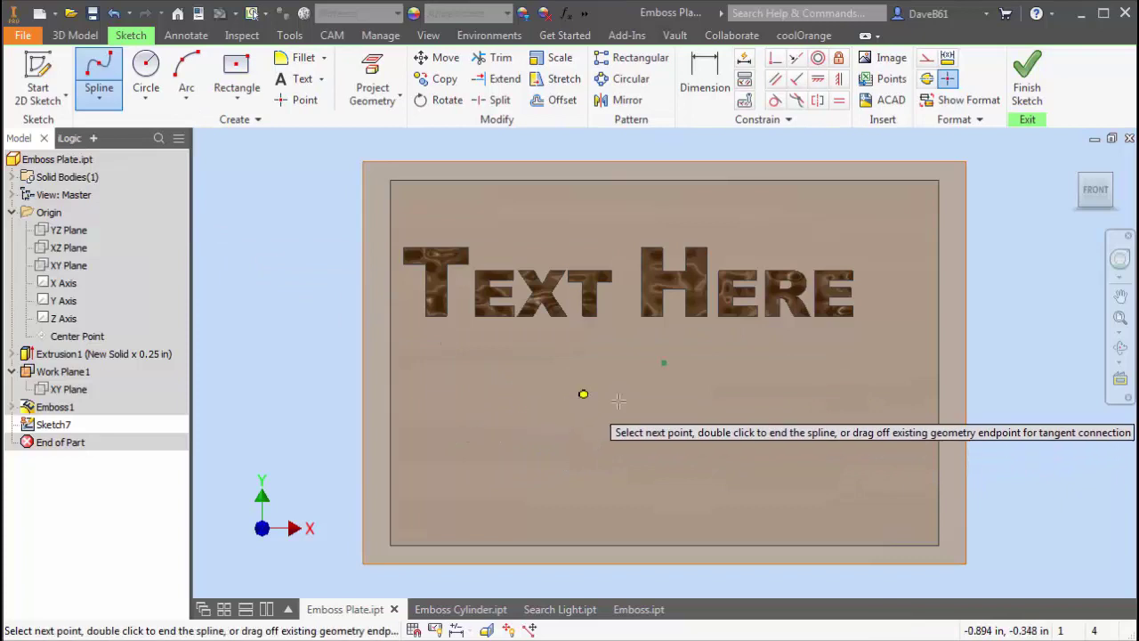
{"action": "left_click", "coordinate": [583, 394]}
{"action": "left_click", "coordinate": [747, 435]}
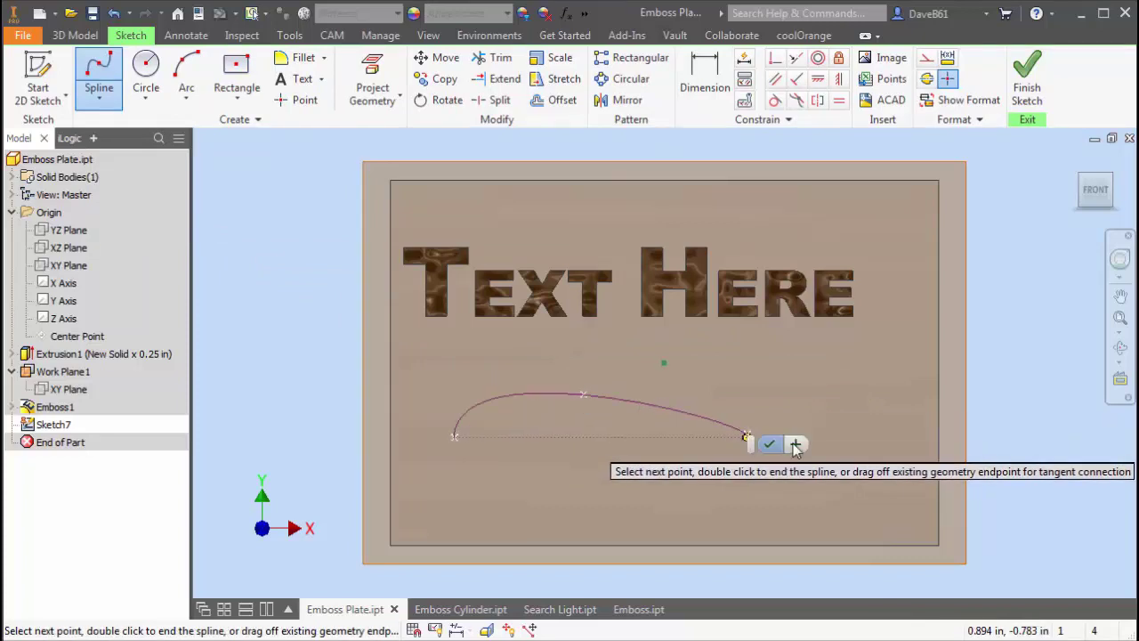
{"action": "right_click", "coordinate": [871, 428]}
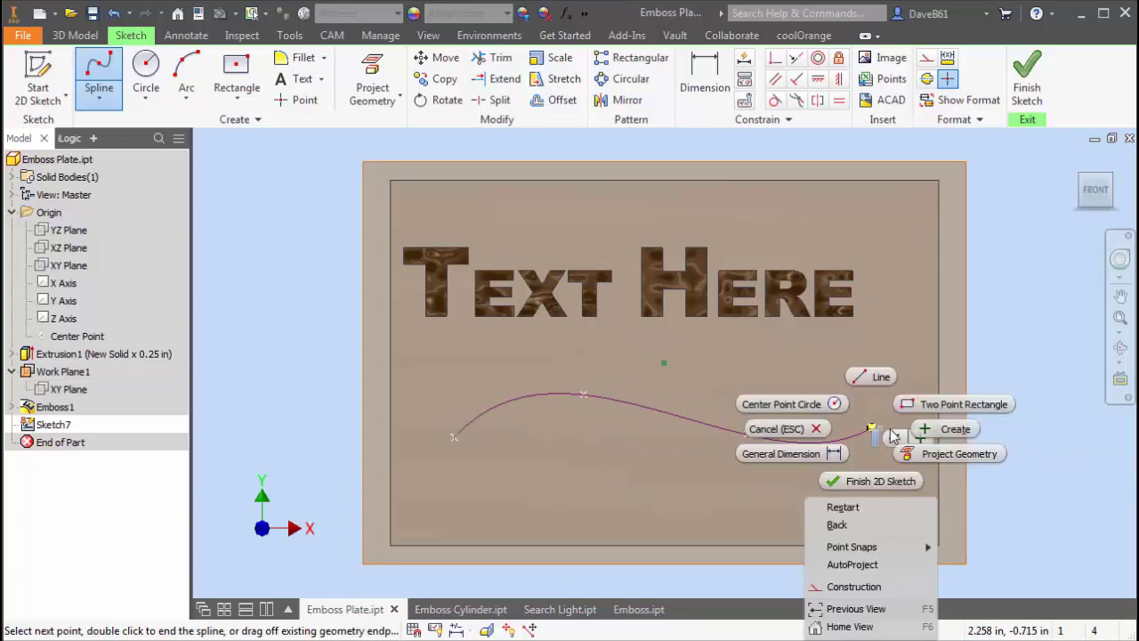
{"action": "left_click", "coordinate": [932, 431]}
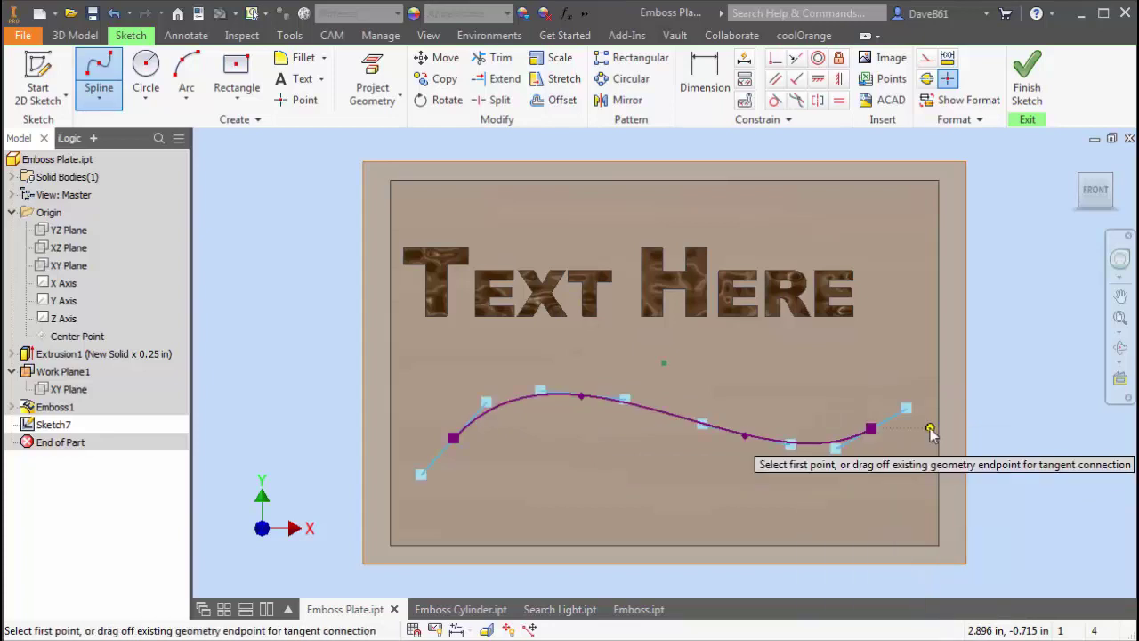
Offset the wave spline downward by about 0.136 in to form a narrow band
{"action": "left_click", "coordinate": [563, 101]}
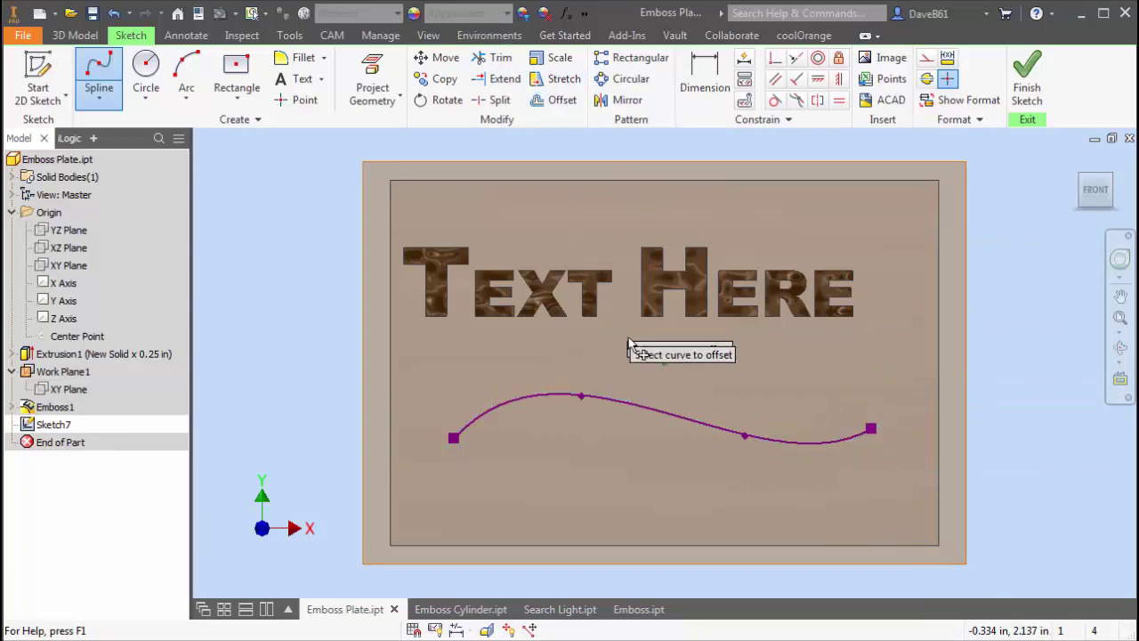
{"action": "left_click", "coordinate": [667, 417]}
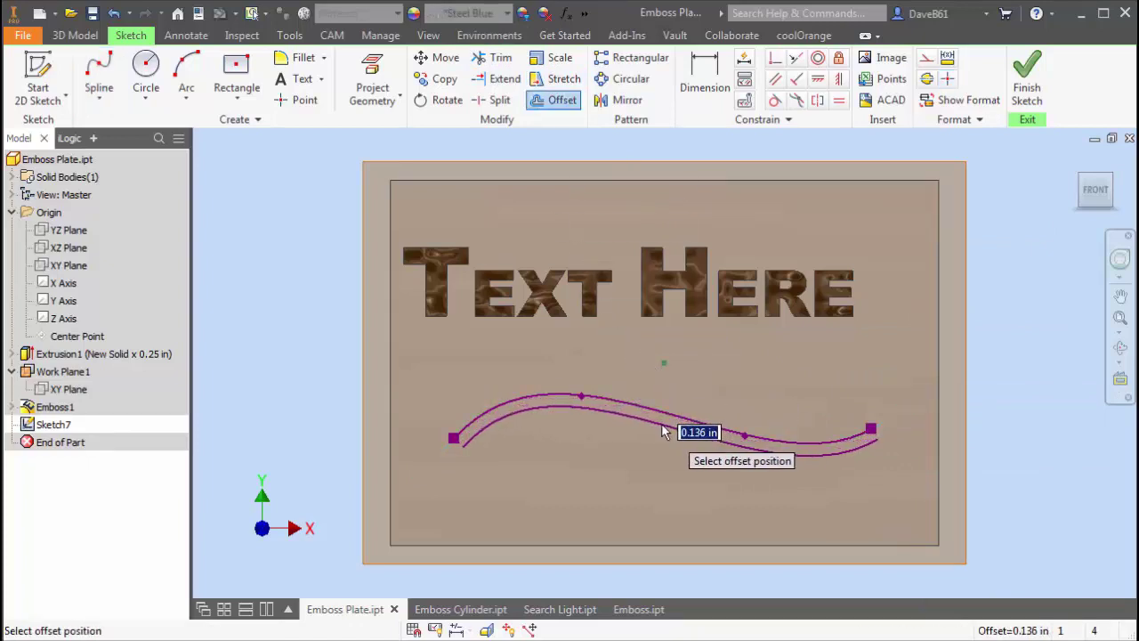
{"action": "left_click", "coordinate": [663, 432]}
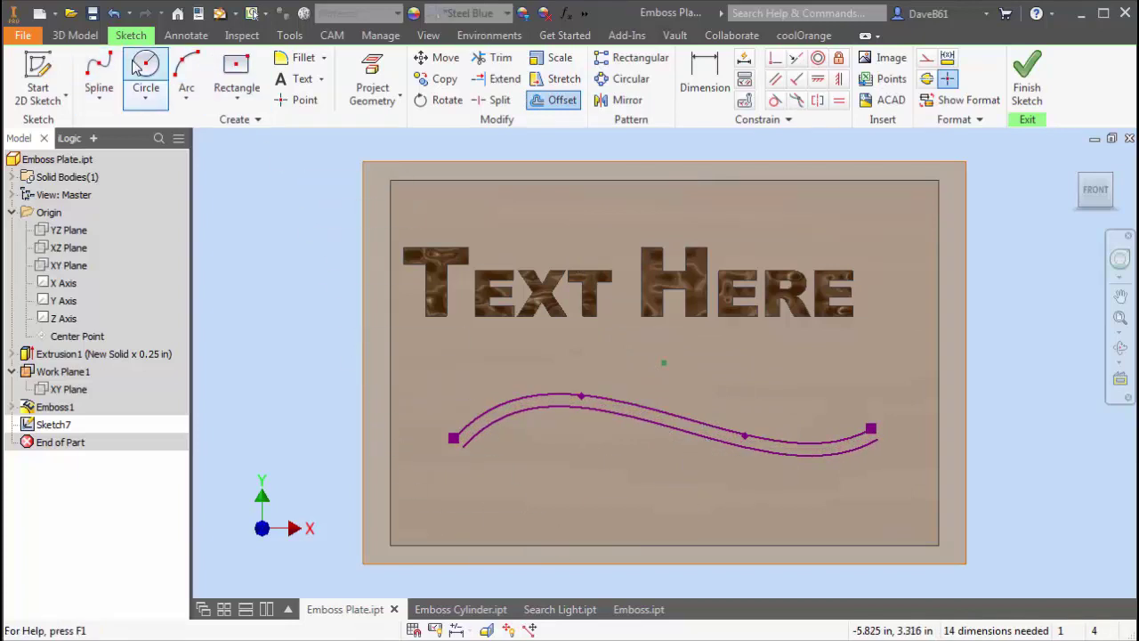
Close the left end of the wave band with a three-point arc joining the two spline endpoints
{"action": "left_click", "coordinate": [186, 71]}
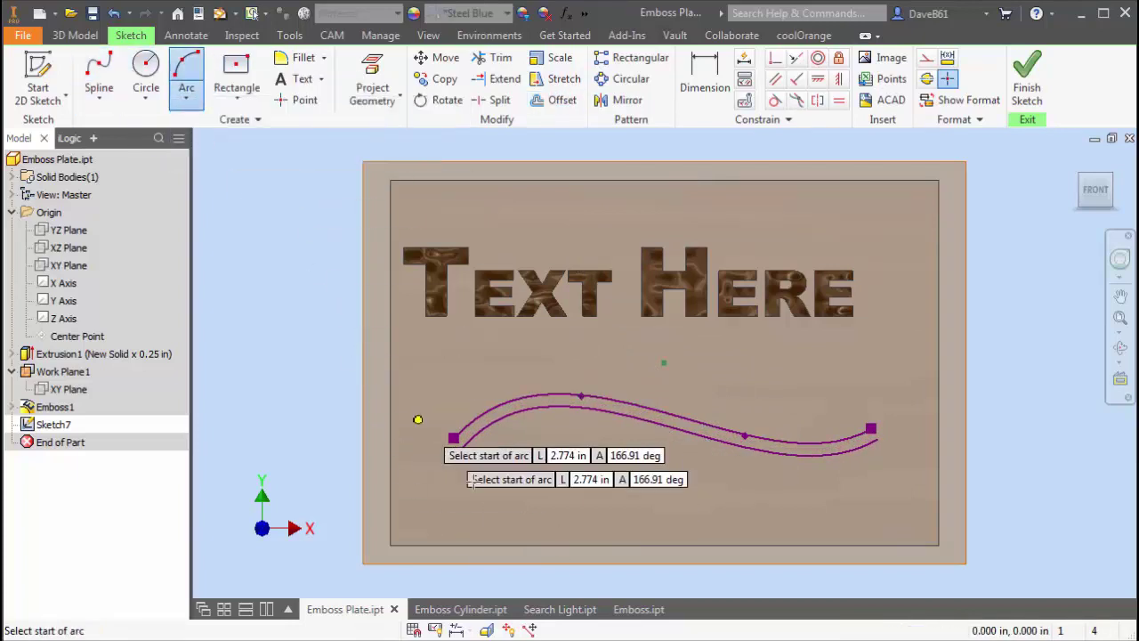
{"action": "scroll", "coordinate": [454, 438], "scroll_direction": "up", "scroll_amount": 5}
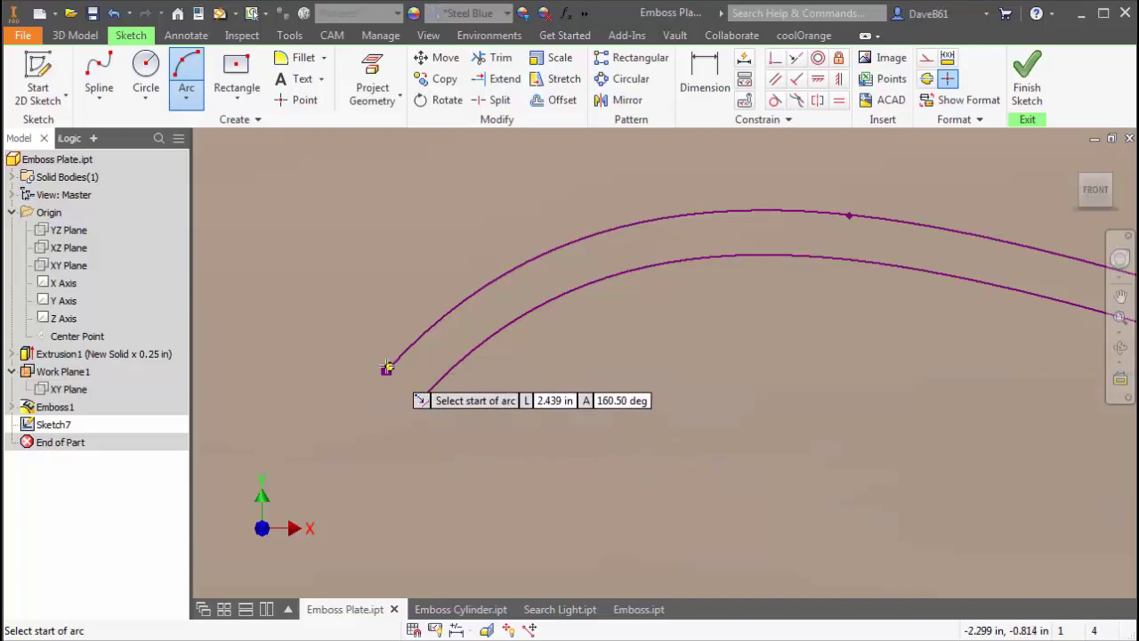
{"action": "left_click", "coordinate": [387, 369]}
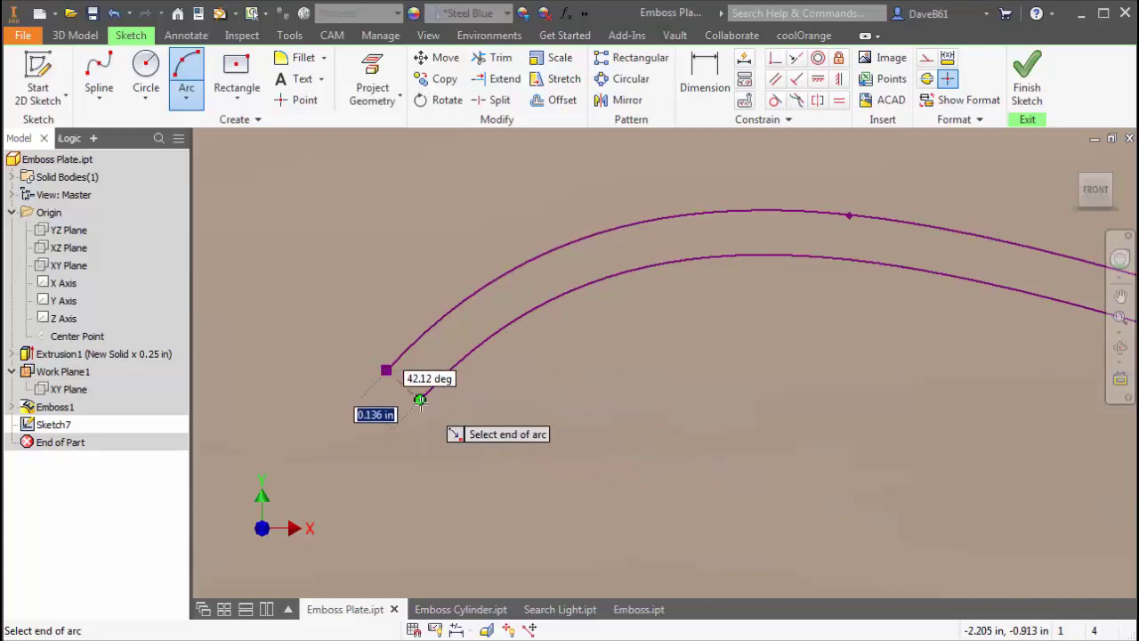
{"action": "left_click", "coordinate": [419, 400]}
{"action": "left_click", "coordinate": [401, 383]}
{"action": "scroll", "coordinate": [465, 457], "scroll_direction": "down", "scroll_amount": 5}
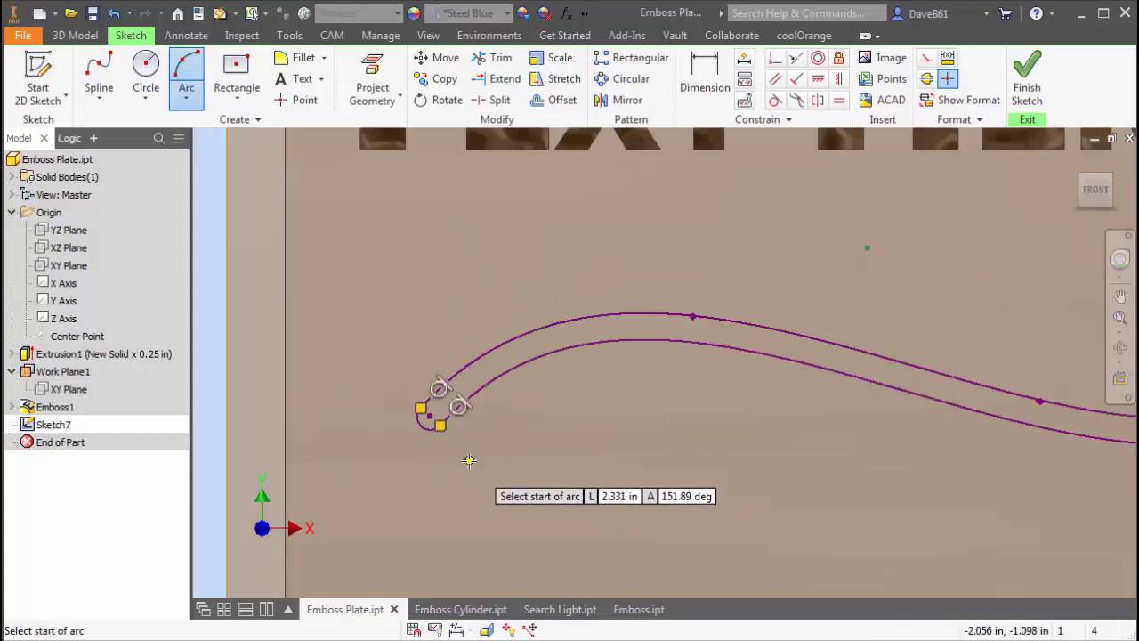
Close the right end of the wave band with a three-point arc of about 0.068 in radius and finish the sketch
{"action": "scroll", "coordinate": [760, 436], "scroll_direction": "up", "scroll_amount": 5}
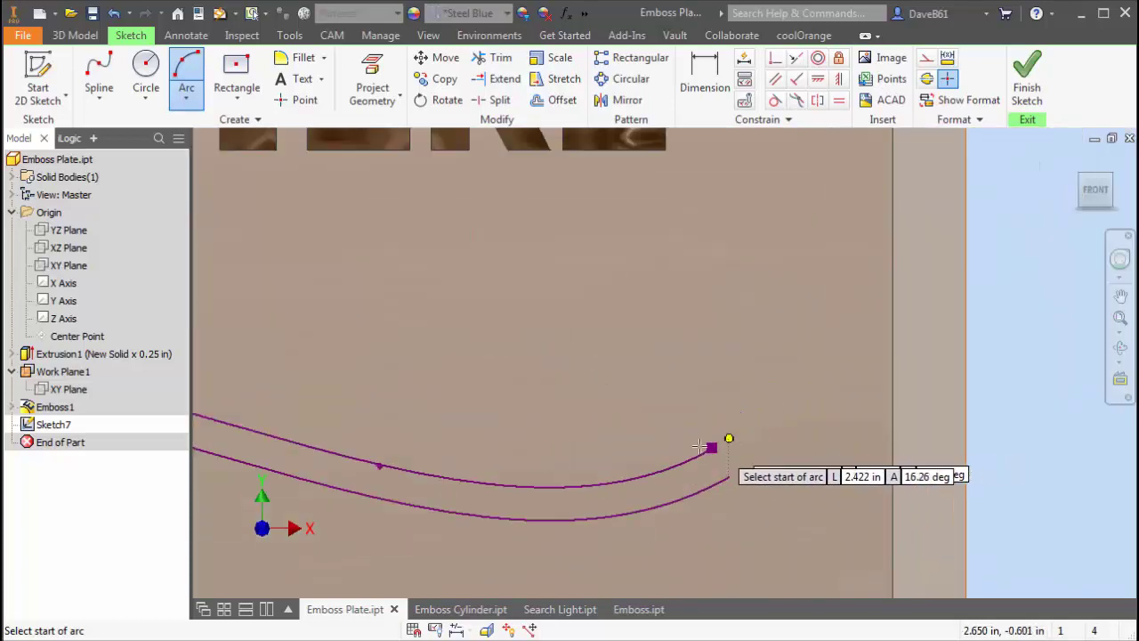
{"action": "left_click", "coordinate": [712, 447]}
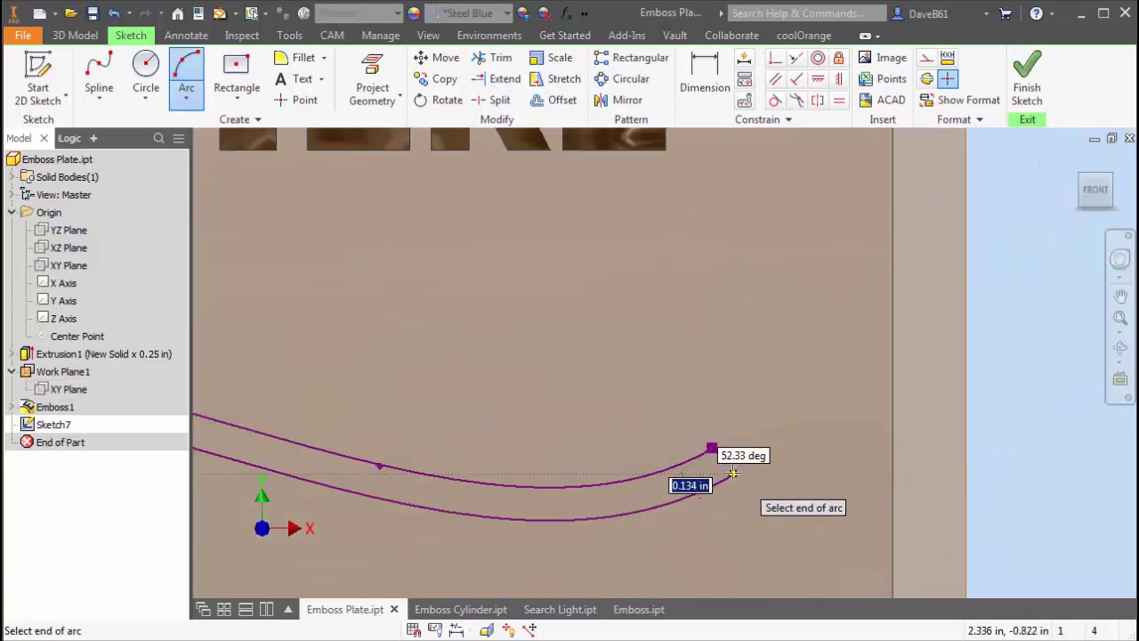
{"action": "left_click", "coordinate": [730, 477]}
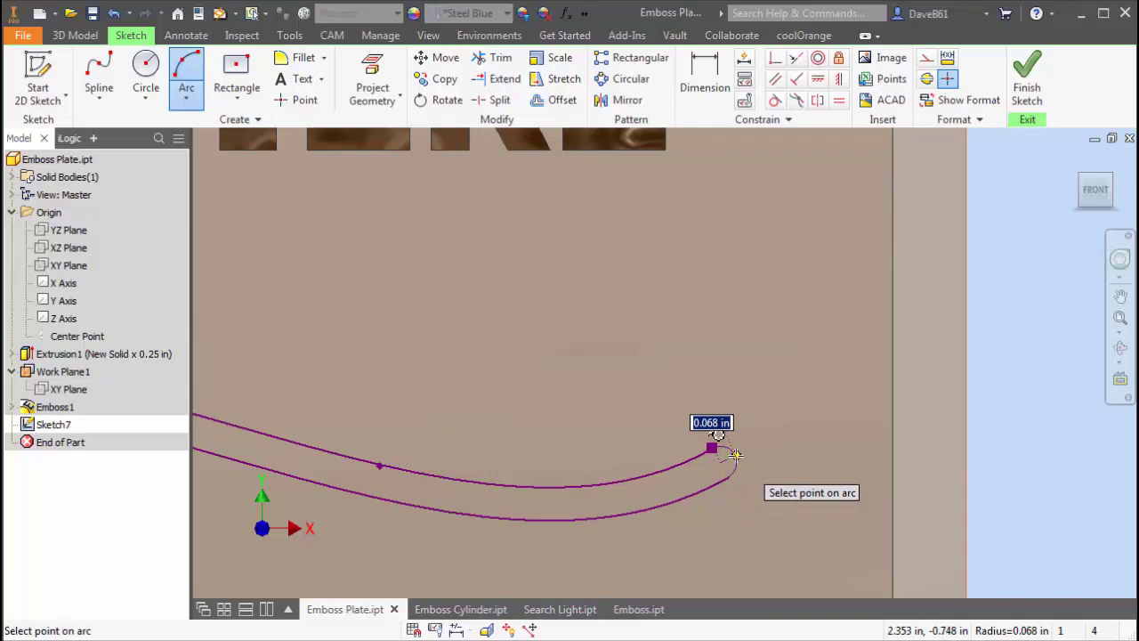
{"action": "left_click", "coordinate": [735, 456]}
{"action": "scroll", "coordinate": [779, 463], "scroll_direction": "up", "scroll_amount": 6}
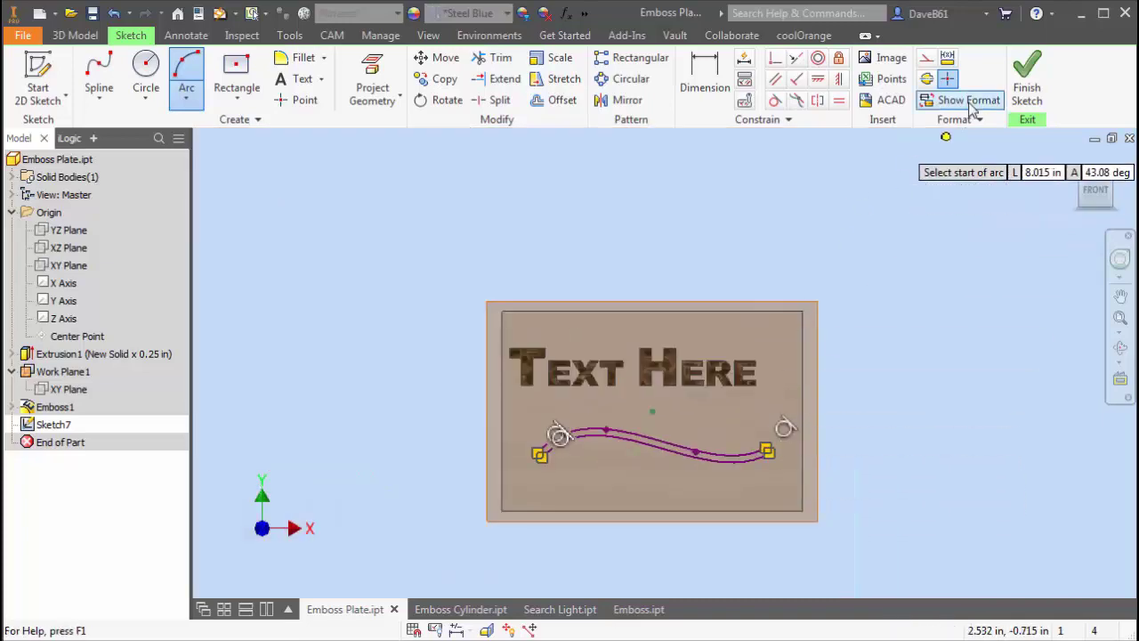
{"action": "left_click", "coordinate": [1026, 78]}
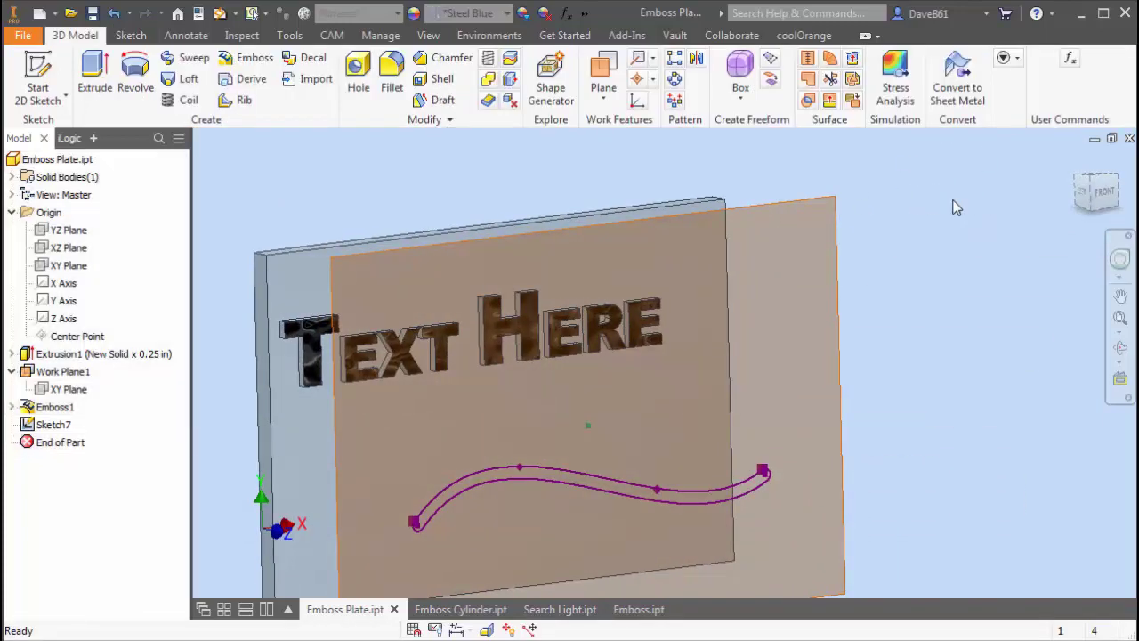
Emboss the closed wave profile from the plate face with a 0.1 in depth and hide the offset work plane
{"action": "left_click", "coordinate": [249, 59]}
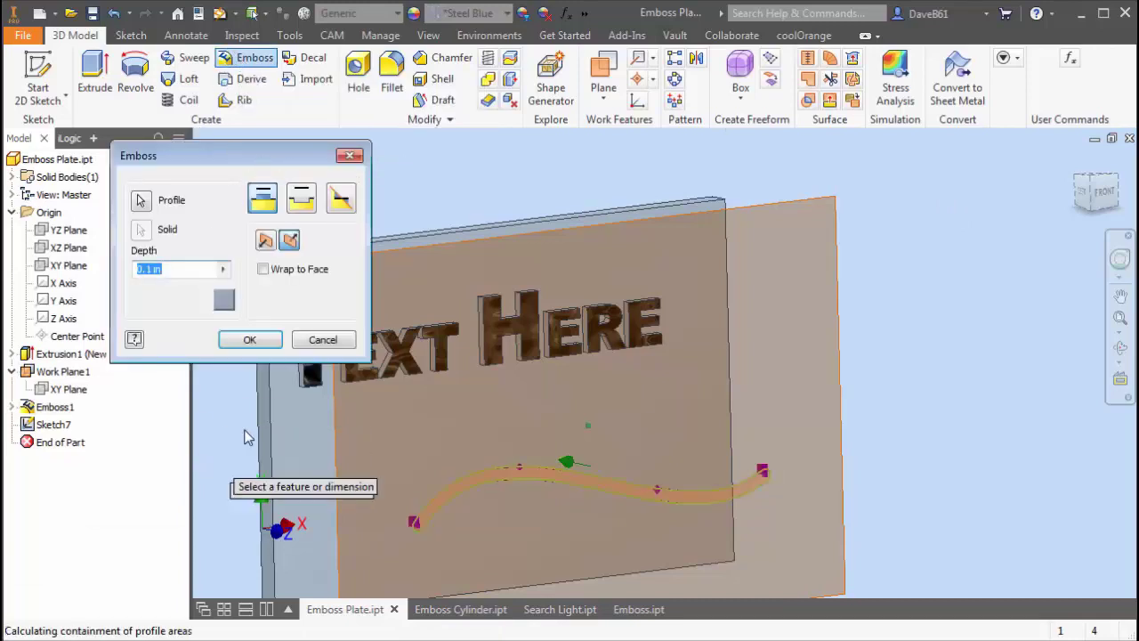
{"action": "key", "text": "F6"}
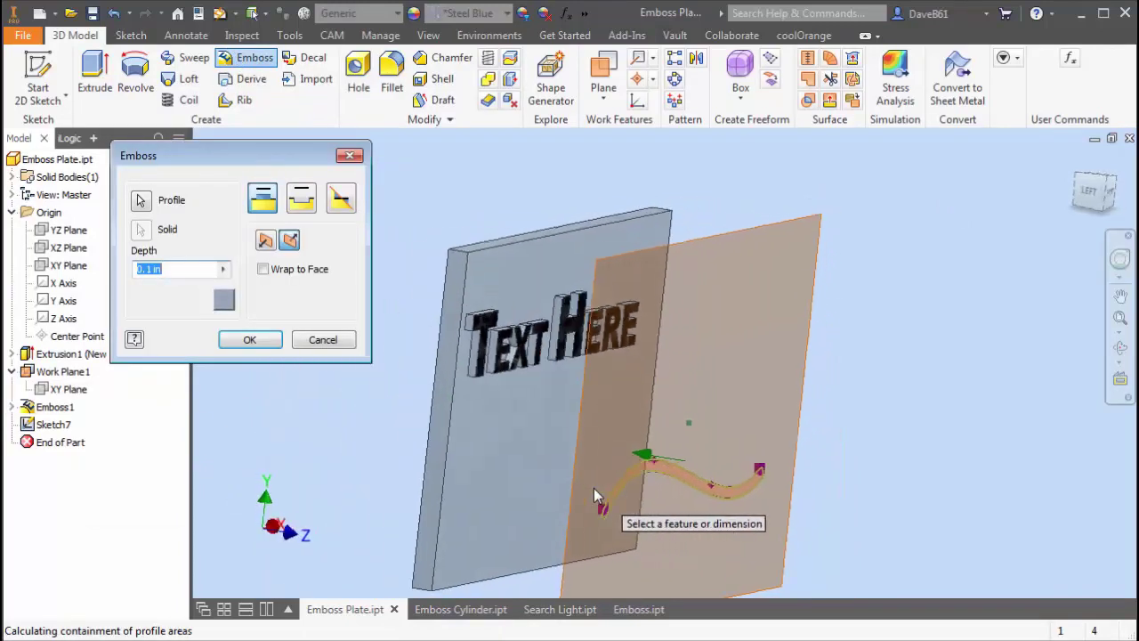
{"action": "left_click", "coordinate": [250, 341]}
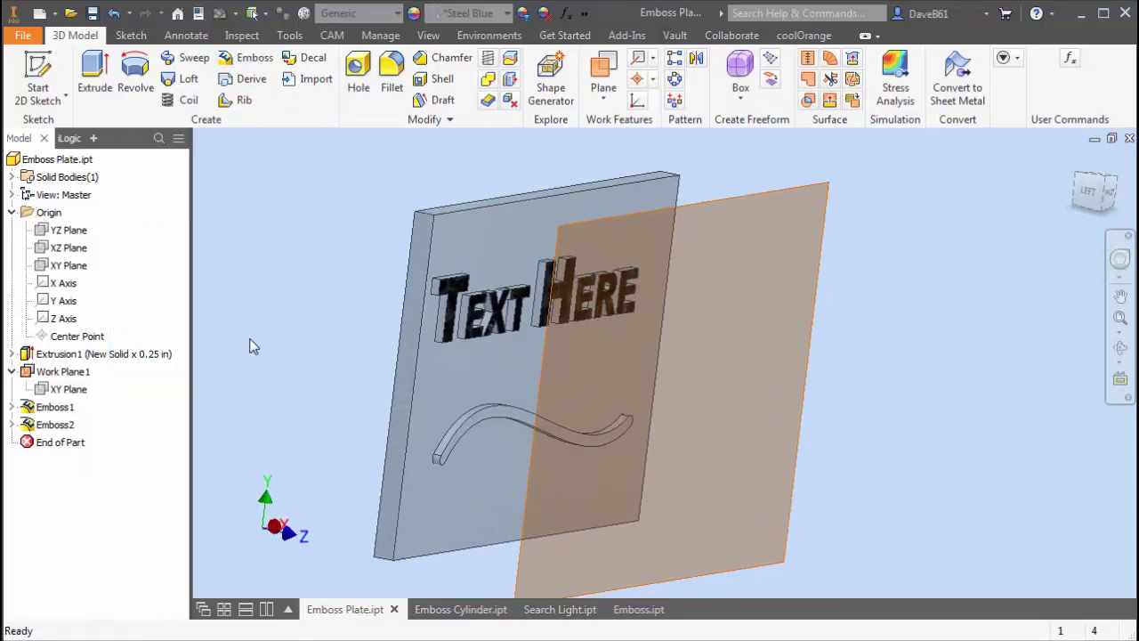
{"action": "right_click", "coordinate": [36, 372]}
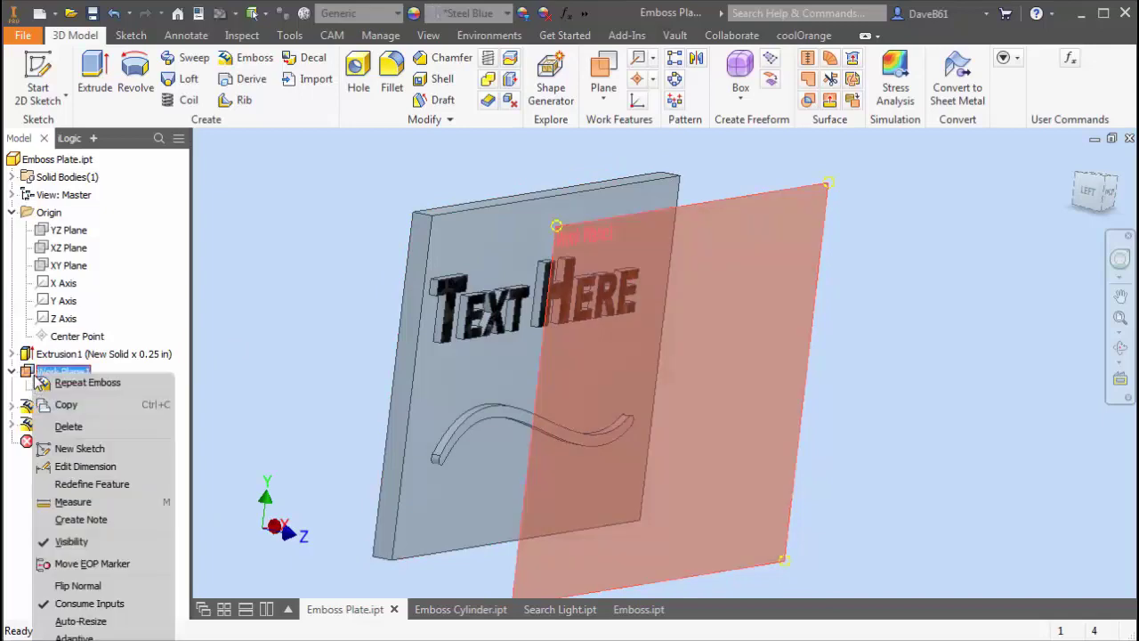
{"action": "left_click", "coordinate": [73, 545]}
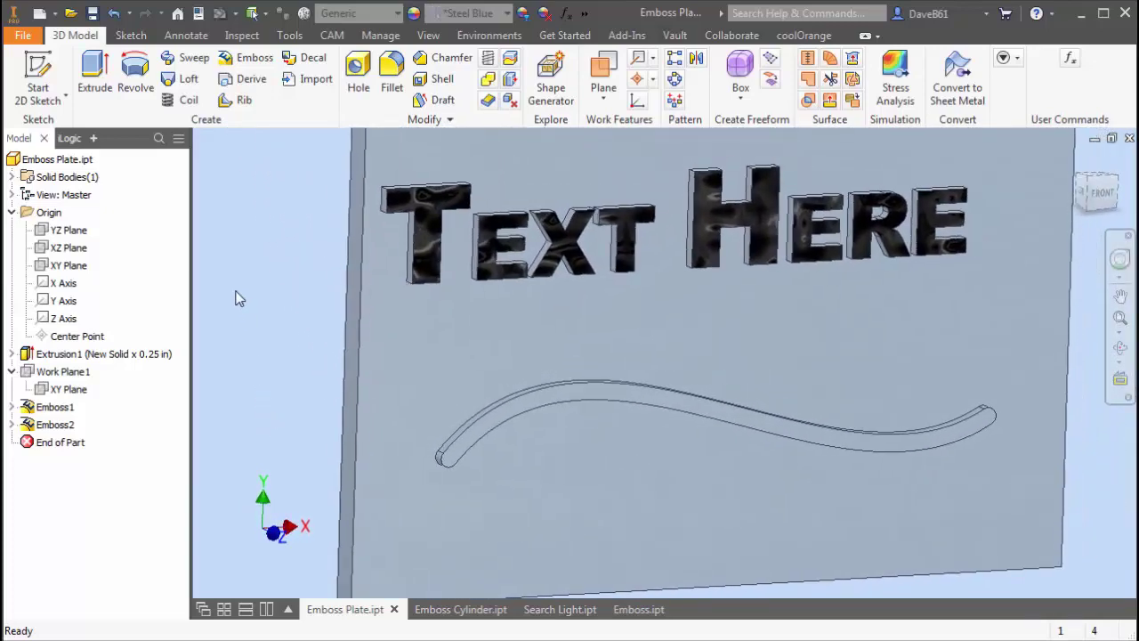
Edit the wave emboss feature and set its top face appearance to Smooth - Red
{"action": "right_click", "coordinate": [28, 427]}
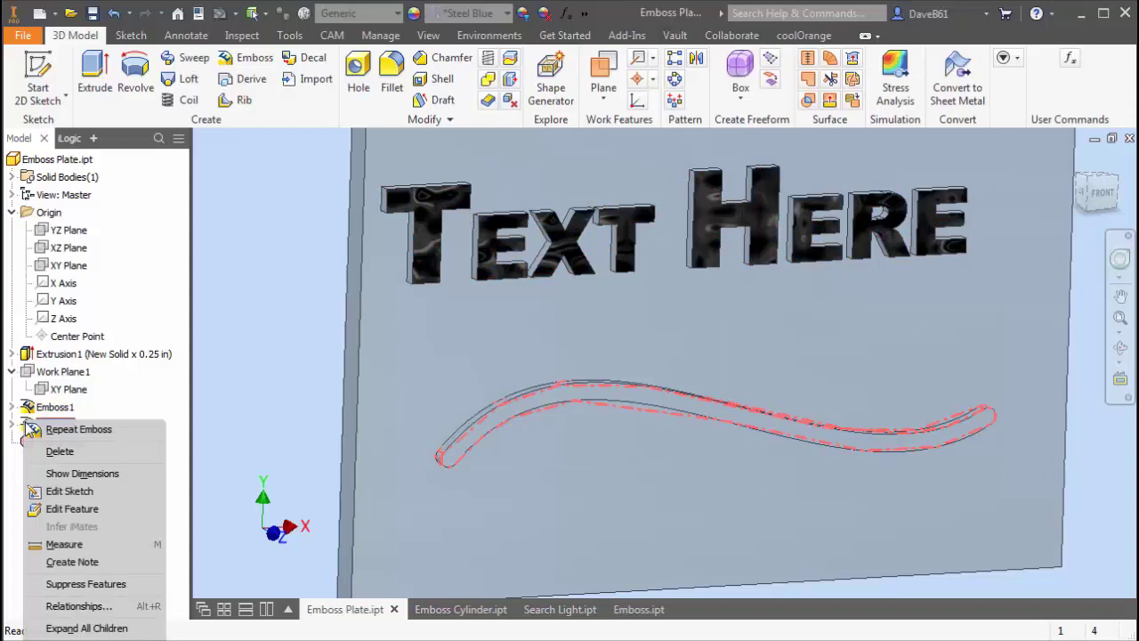
{"action": "left_click", "coordinate": [71, 509]}
{"action": "left_click", "coordinate": [228, 303]}
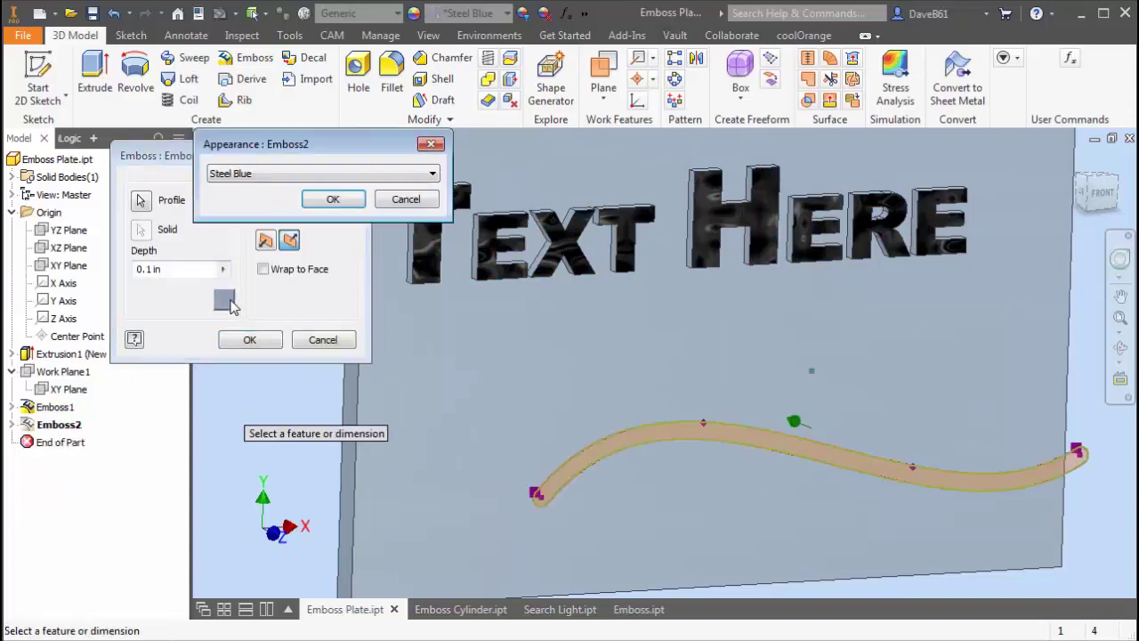
{"action": "left_click", "coordinate": [431, 176]}
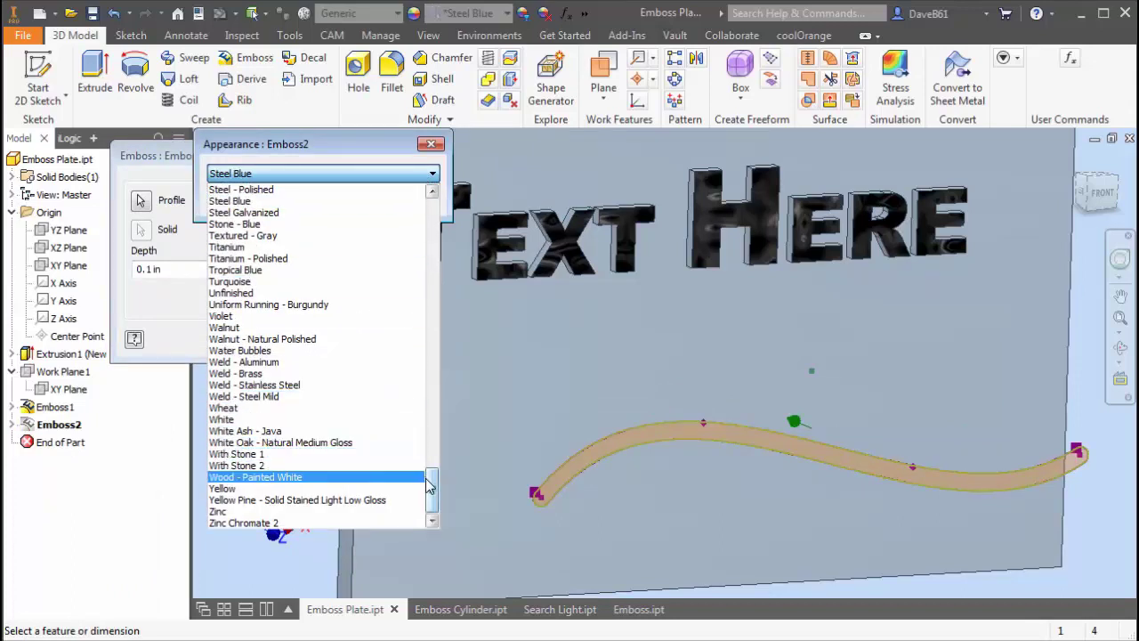
{"action": "scroll", "coordinate": [433, 481], "scroll_direction": "up", "scroll_amount": 2}
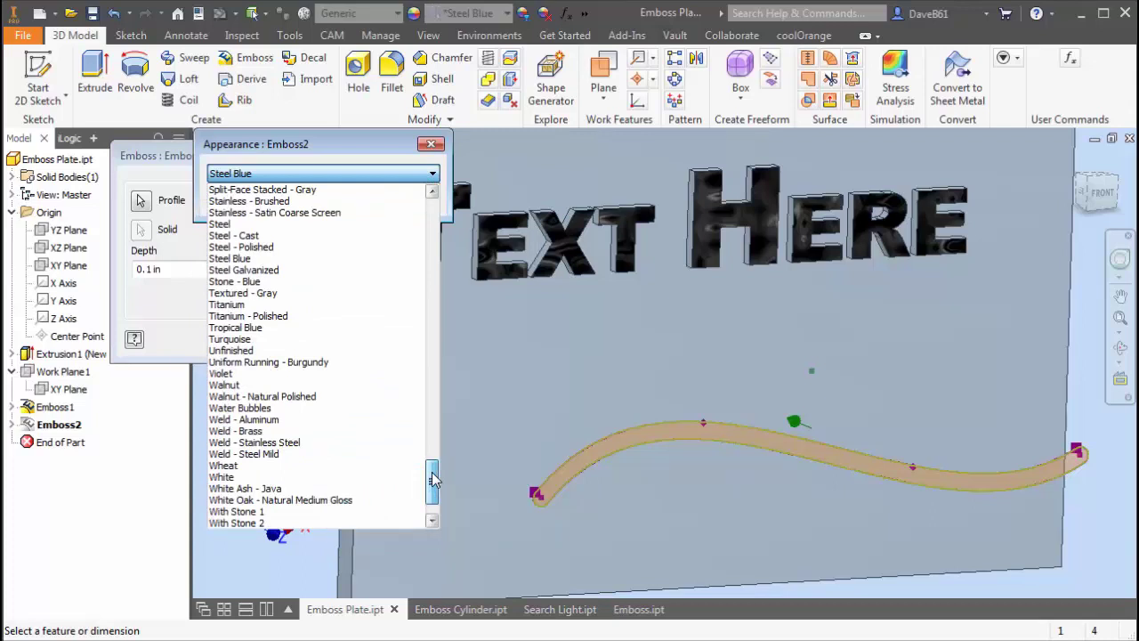
{"action": "left_click_drag", "start_coordinate": [434, 481], "coordinate": [433, 454]}
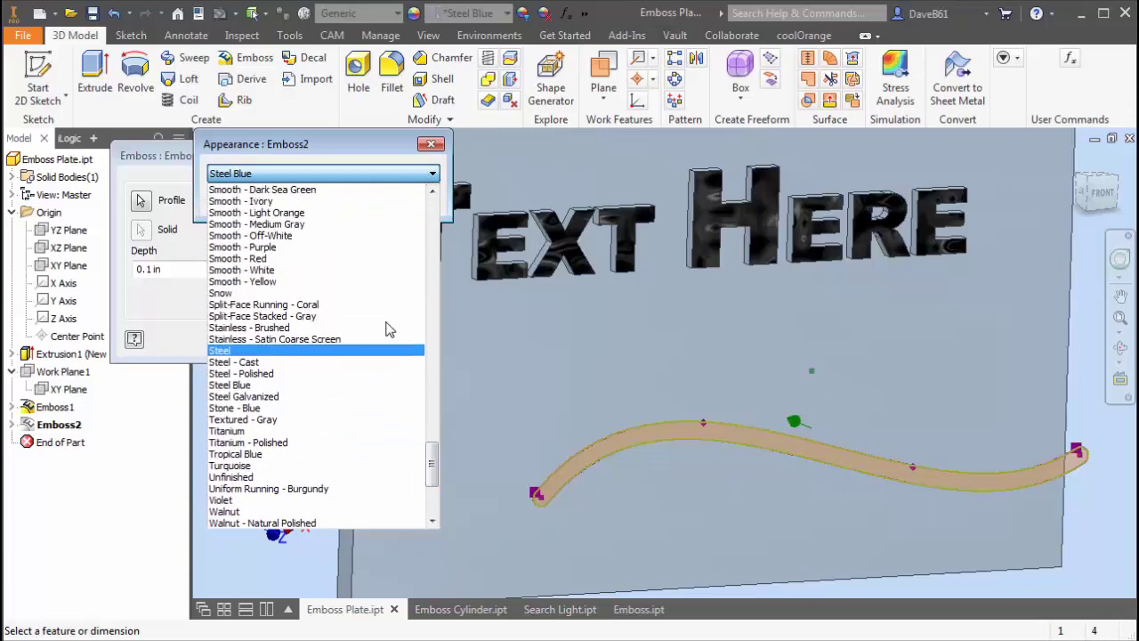
{"action": "left_click", "coordinate": [267, 259]}
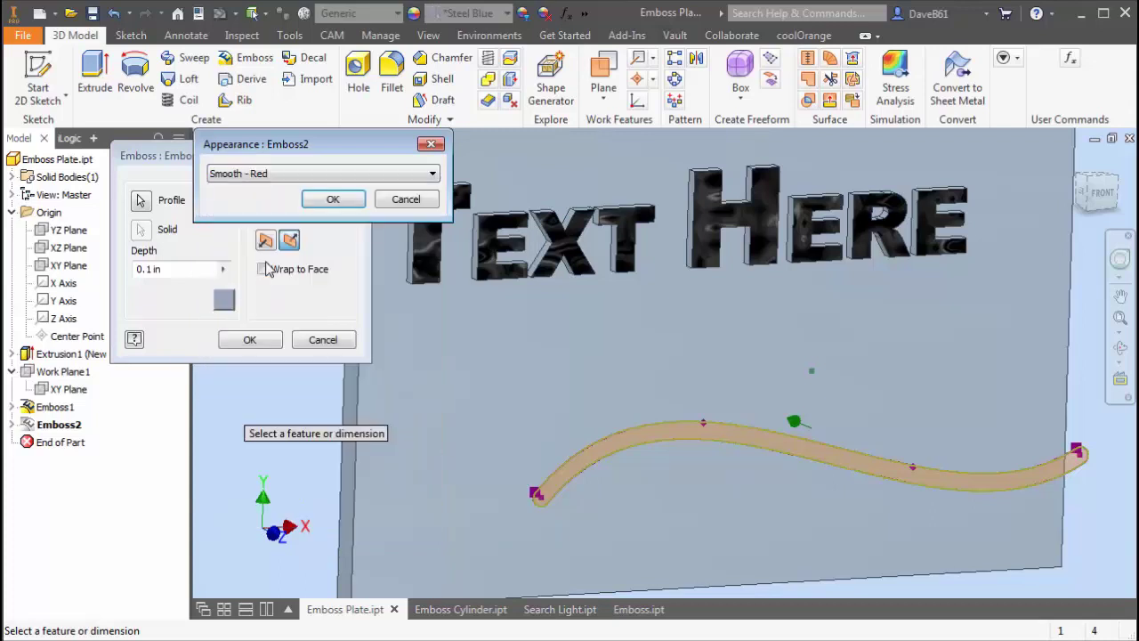
{"action": "left_click", "coordinate": [332, 200]}
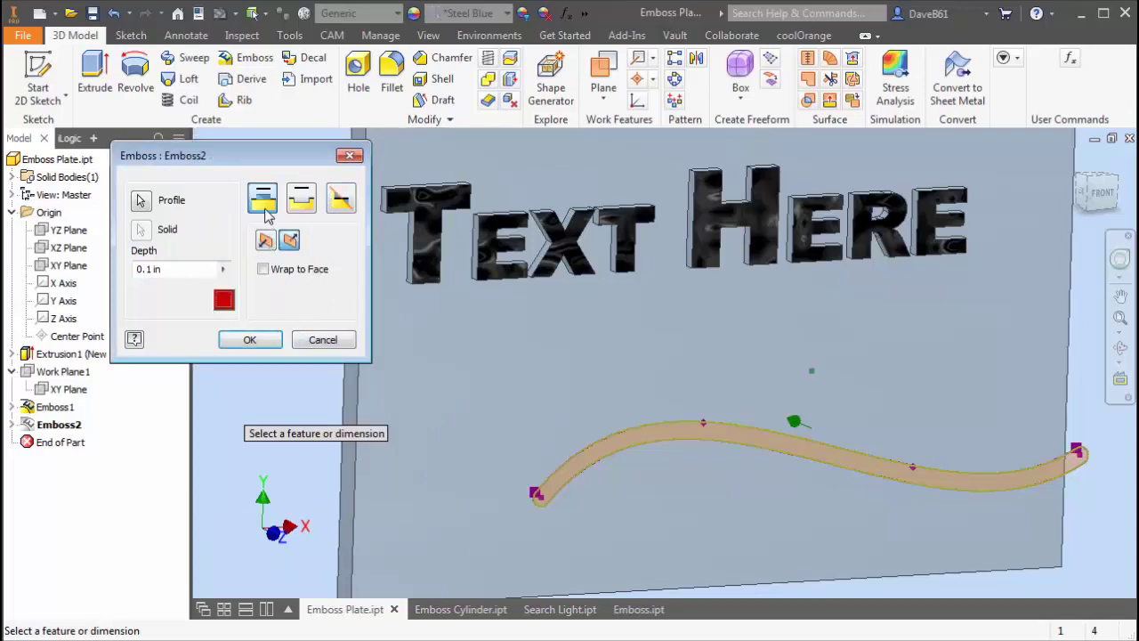
Change the wave feature to Engrave from Face so it is cut into the plate, and apply the edit
{"action": "left_click", "coordinate": [300, 202]}
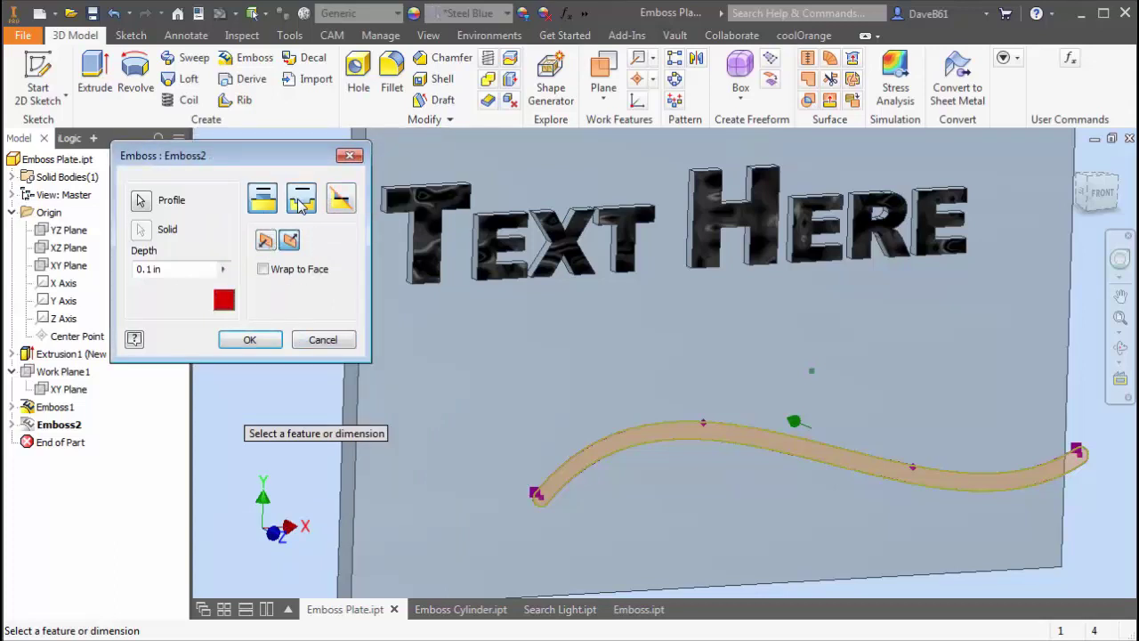
{"action": "left_click", "coordinate": [250, 342]}
{"action": "scroll", "coordinate": [251, 342], "scroll_direction": "down", "scroll_amount": 3}
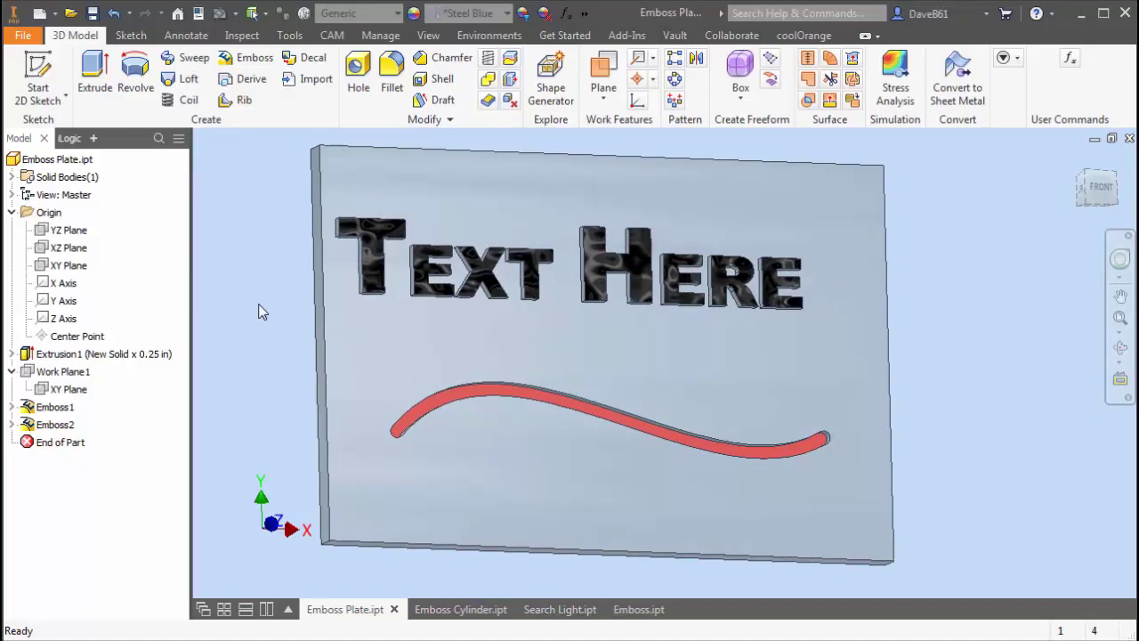
Switch to Emboss Cylinder.ipt and make the work plane beside the cylinder visible
{"action": "left_click", "coordinate": [448, 611]}
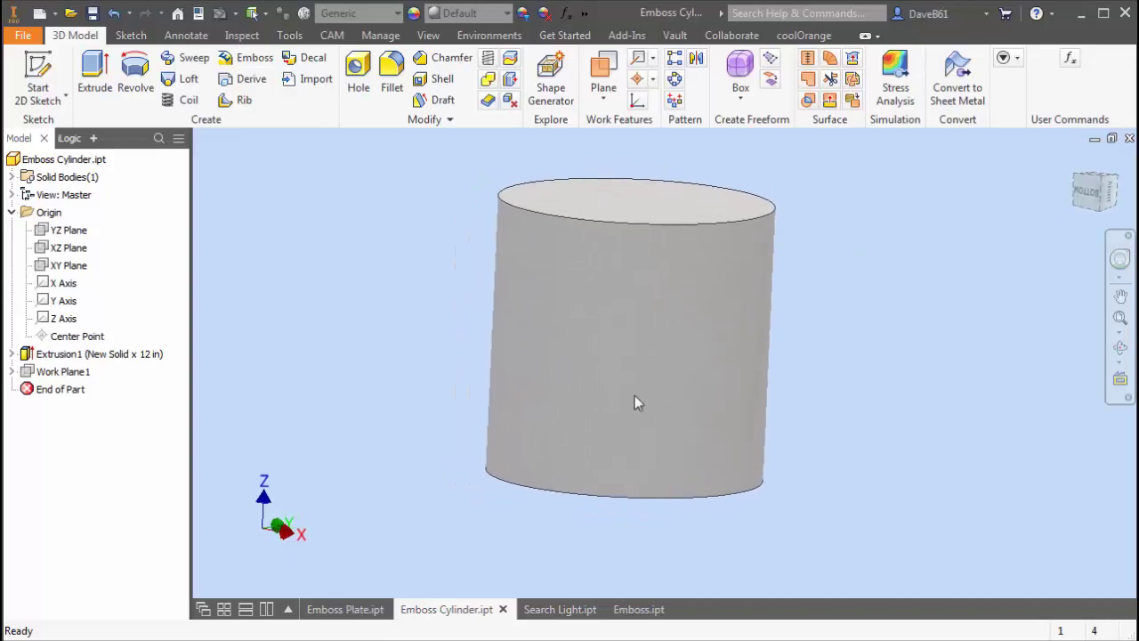
{"action": "right_click", "coordinate": [43, 373]}
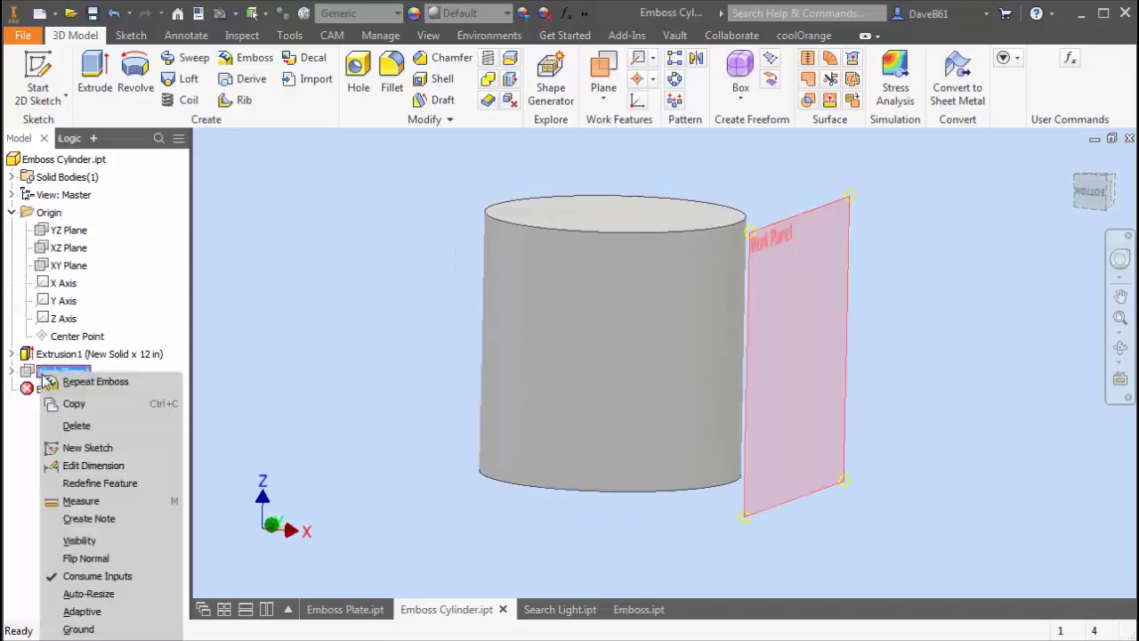
{"action": "left_click", "coordinate": [89, 540]}
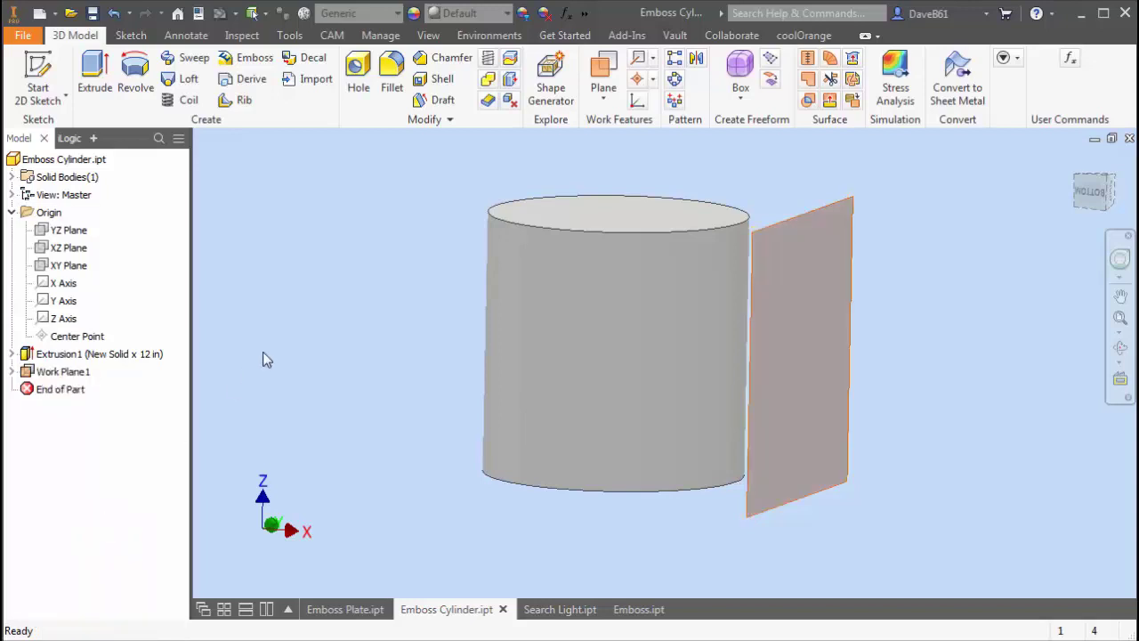
Start a sketch on the work plane and place the text "TEXT HERE" at 0.500 in height near the upper part of the plane
{"action": "left_click", "coordinate": [43, 69]}
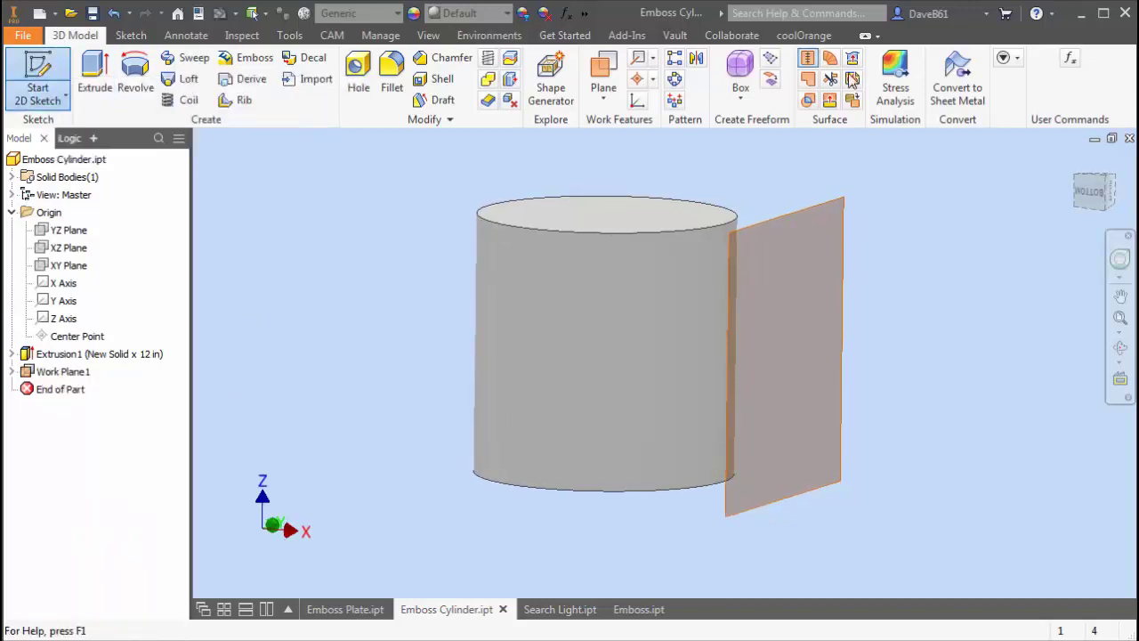
{"action": "left_click", "coordinate": [839, 210]}
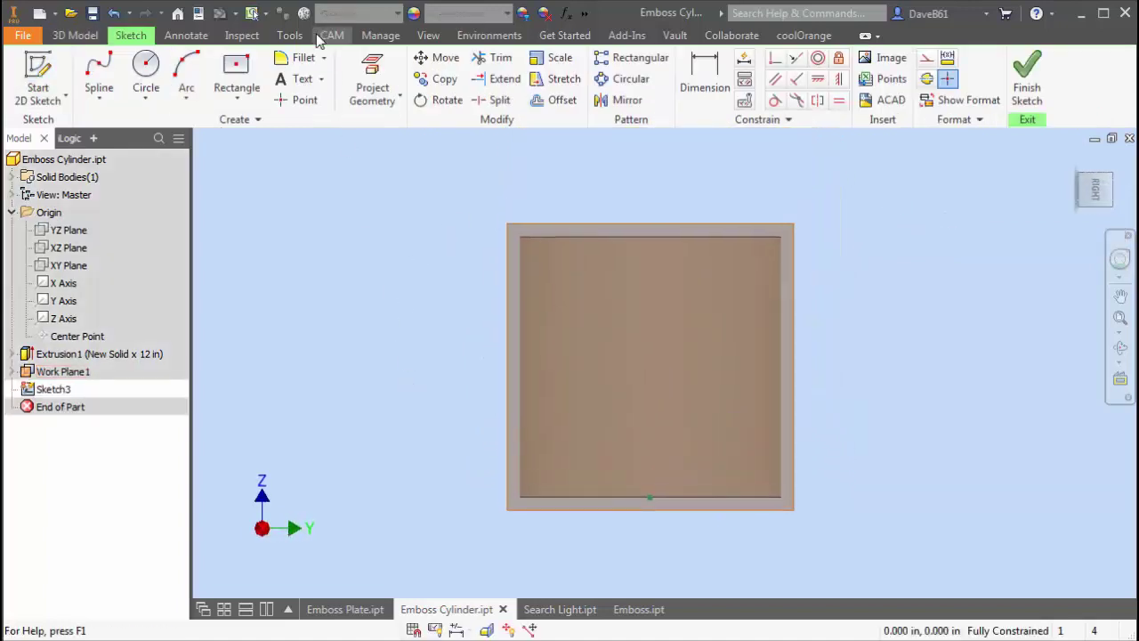
{"action": "left_click", "coordinate": [299, 78]}
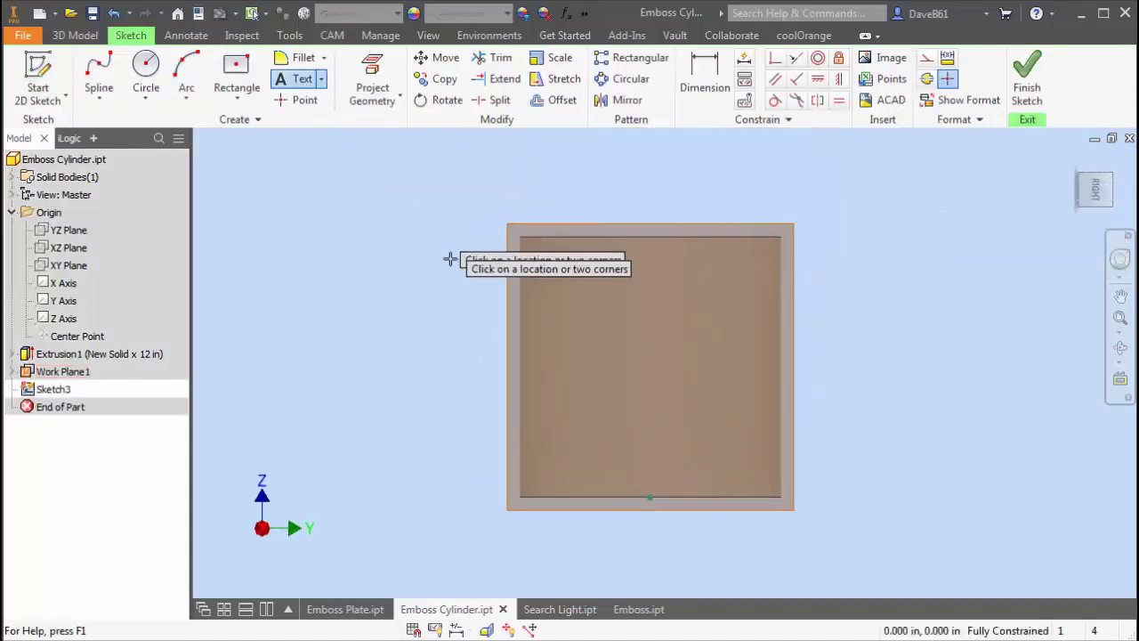
{"action": "left_click", "coordinate": [548, 296]}
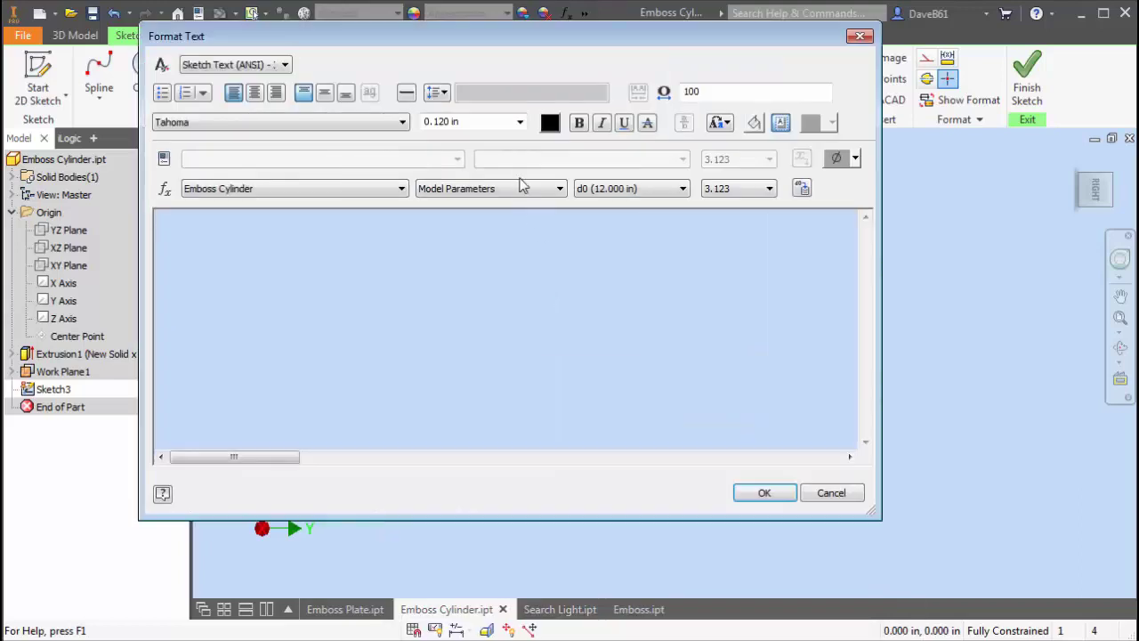
{"action": "left_click", "coordinate": [468, 121]}
{"action": "type", "text": "TE"}
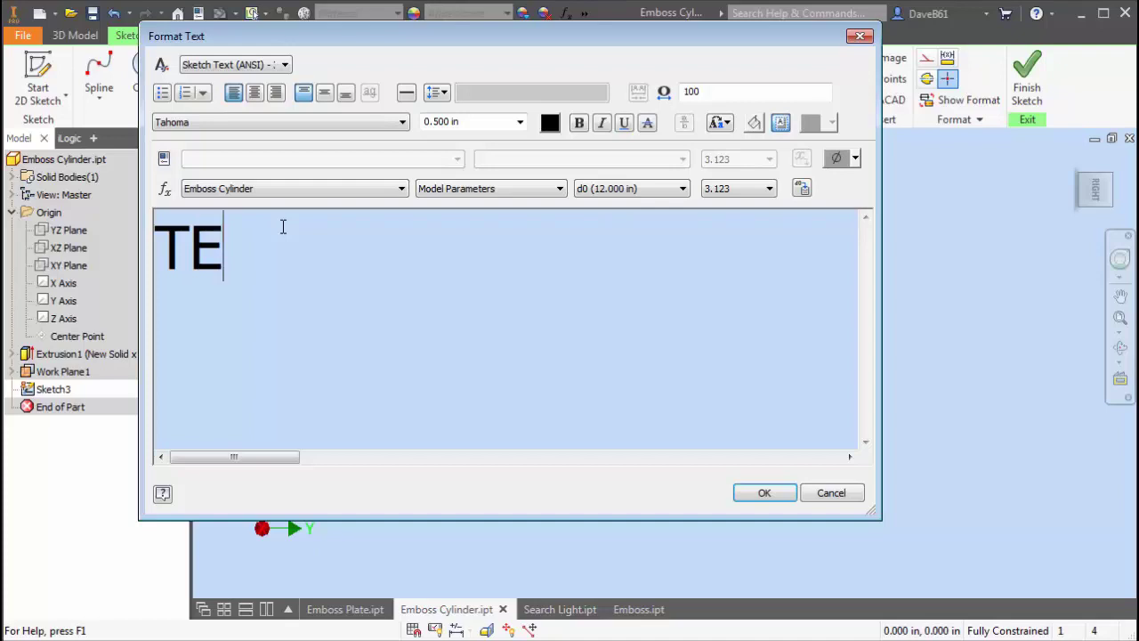
{"action": "type", "text": "XT HERE"}
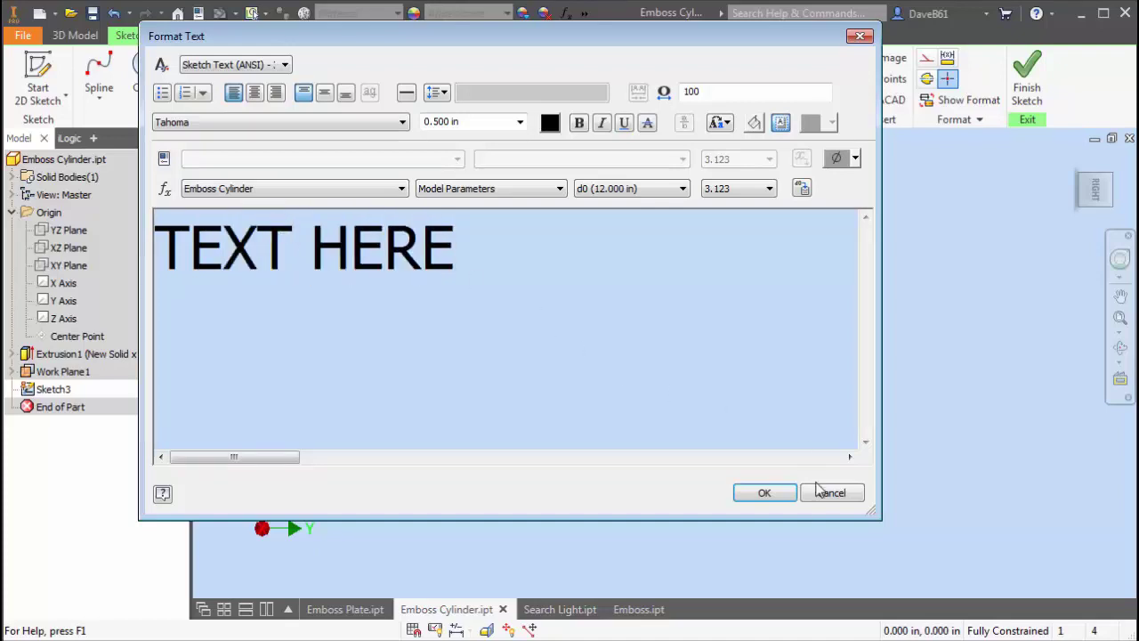
{"action": "left_click", "coordinate": [775, 494]}
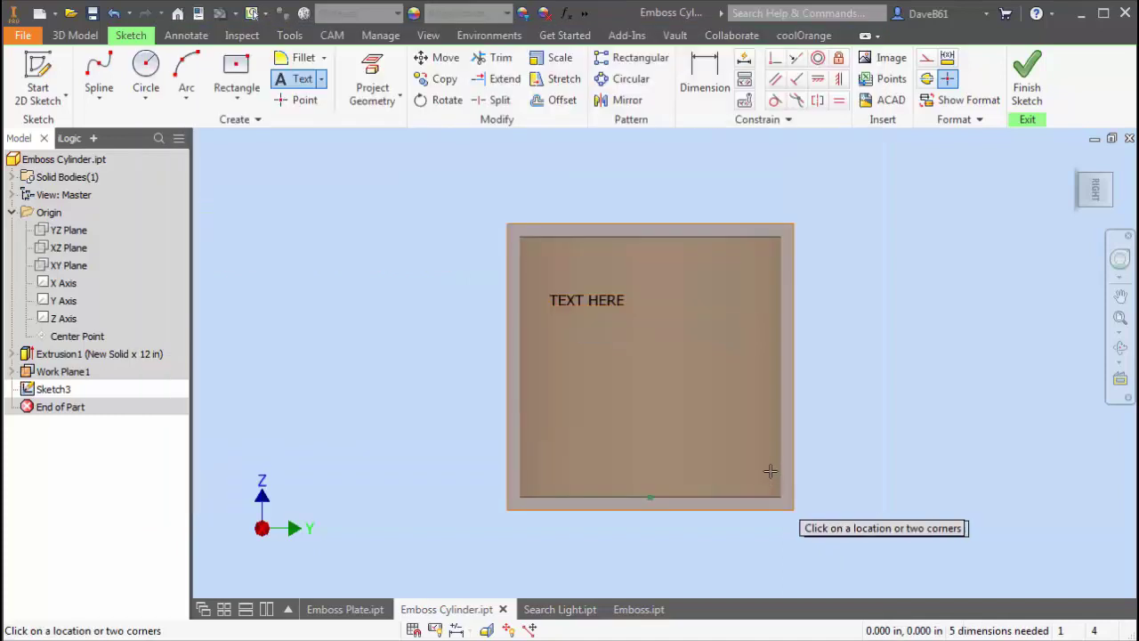
{"action": "left_click", "coordinate": [571, 299]}
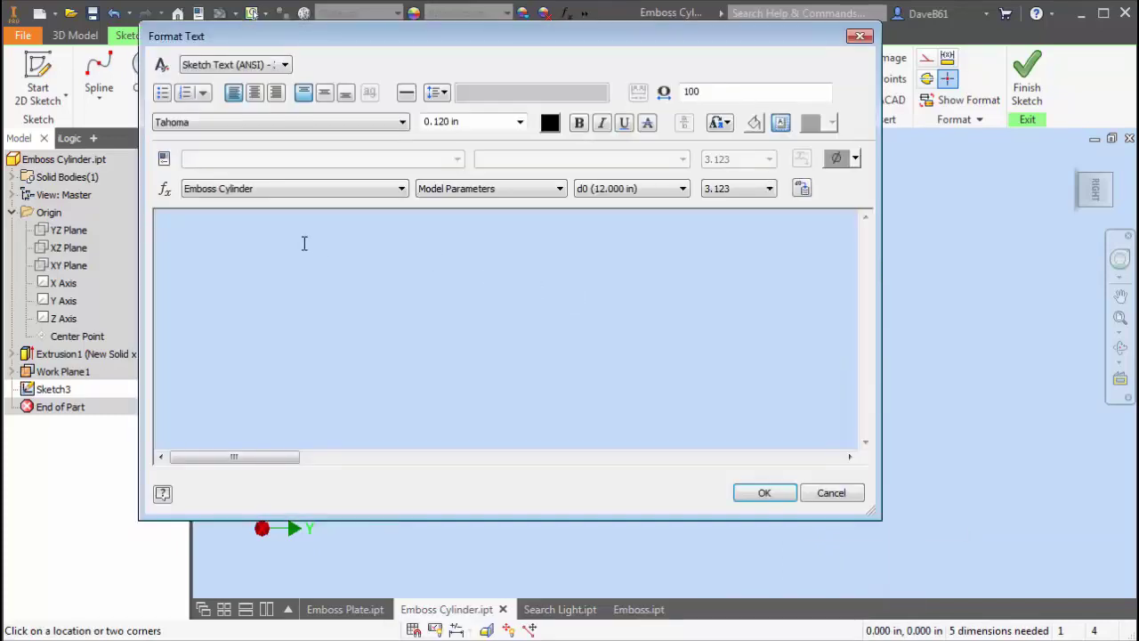
{"action": "left_click", "coordinate": [832, 493]}
{"action": "scroll", "coordinate": [542, 300], "scroll_direction": "up", "scroll_amount": 5}
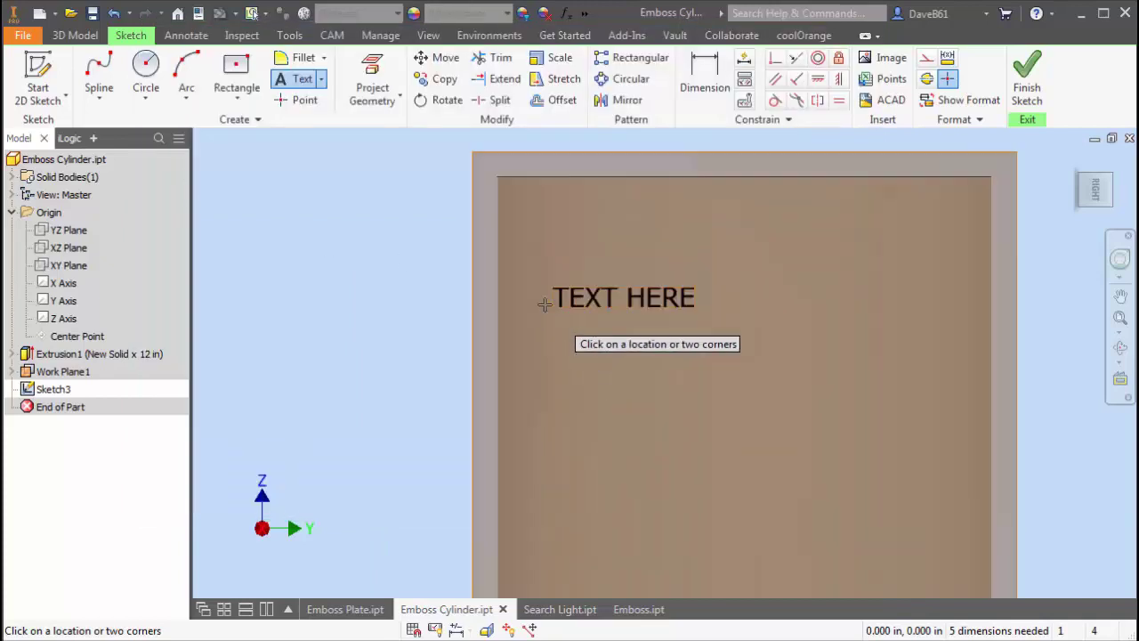
{"action": "key", "text": "Escape"}
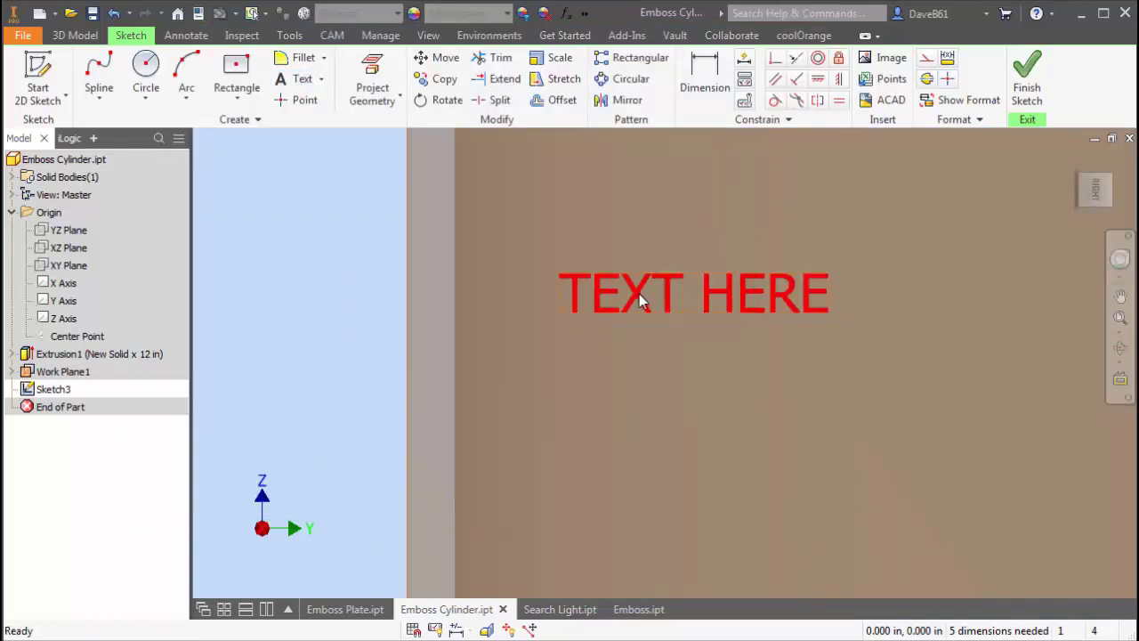
Edit the sketch text and set the height of "TEXT HERE" to 1 in
{"action": "double_click", "coordinate": [642, 297]}
{"action": "left_click_drag", "start_coordinate": [464, 257], "coordinate": [155, 253]}
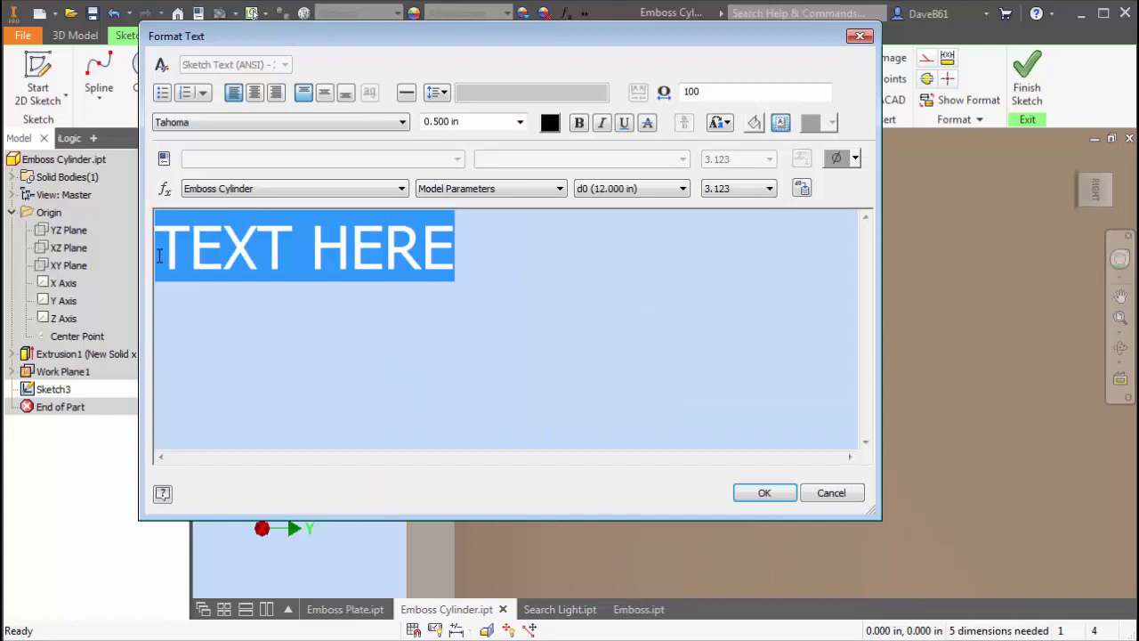
{"action": "left_click", "coordinate": [461, 121]}
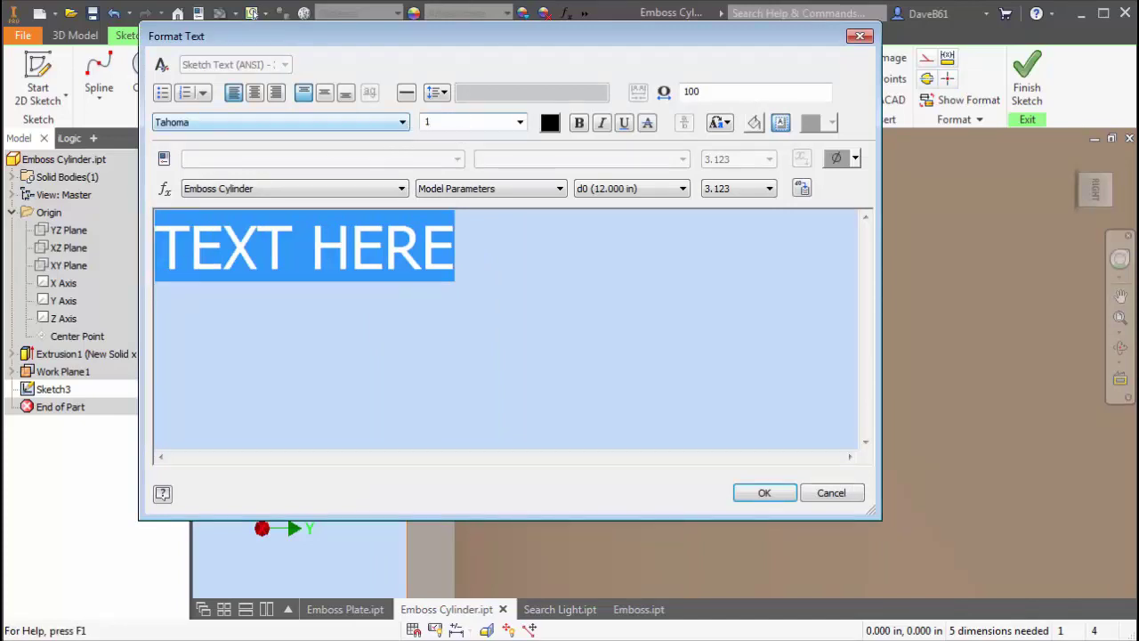
{"action": "key", "text": "Return"}
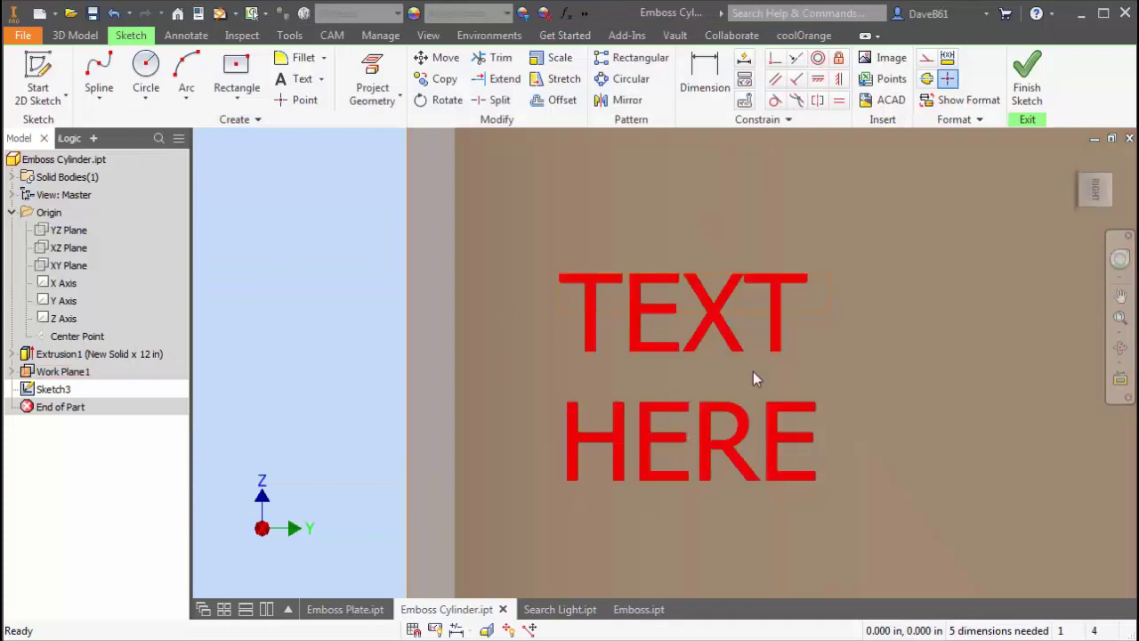
Widen the text box so the words fit on one line, move it toward the plane's centre, and finish the sketch
{"action": "left_click_drag", "start_coordinate": [830, 307], "coordinate": [1108, 343]}
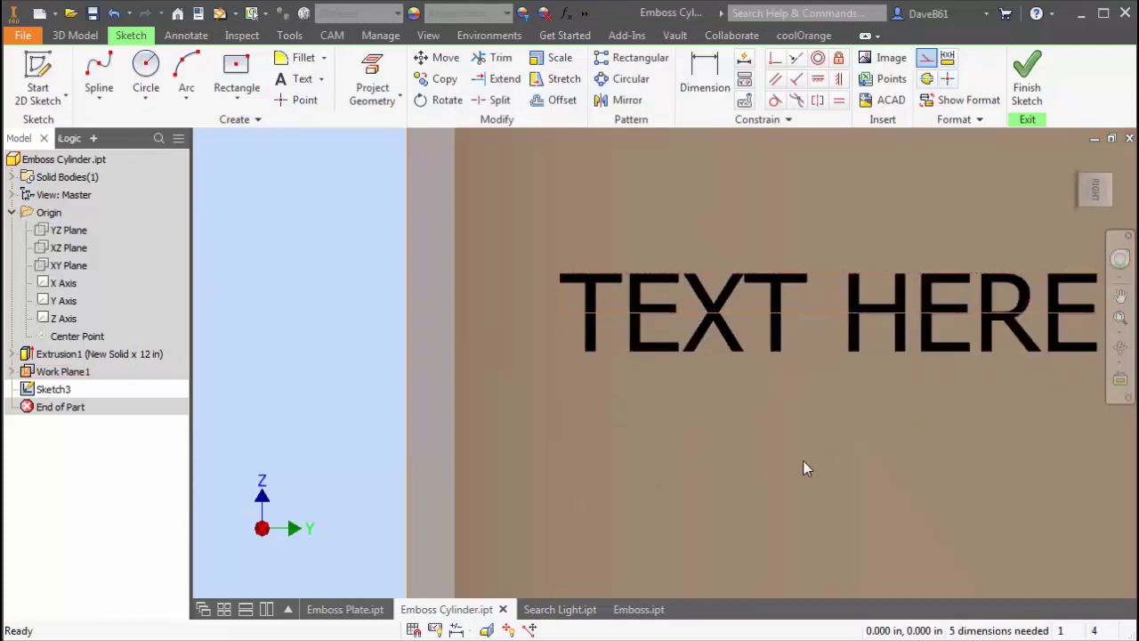
{"action": "scroll", "coordinate": [793, 459], "scroll_direction": "down", "scroll_amount": 3}
{"action": "middle_click_drag", "start_coordinate": [780, 453], "coordinate": [605, 370]}
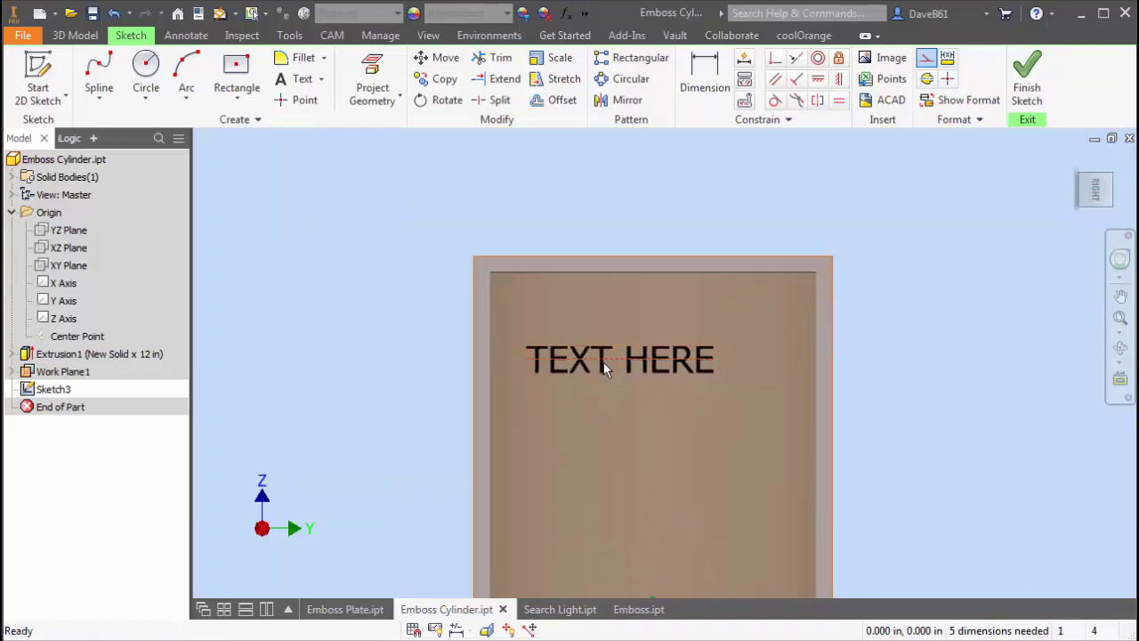
{"action": "left_click_drag", "start_coordinate": [631, 369], "coordinate": [660, 377]}
{"action": "key", "text": "F5"}
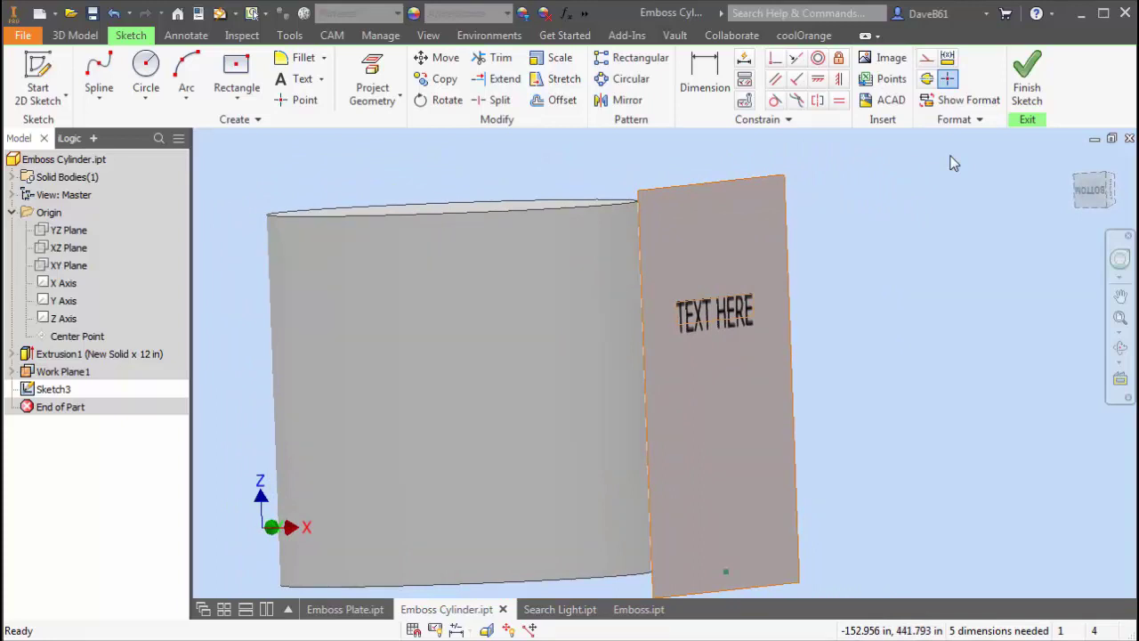
{"action": "left_click", "coordinate": [1027, 82]}
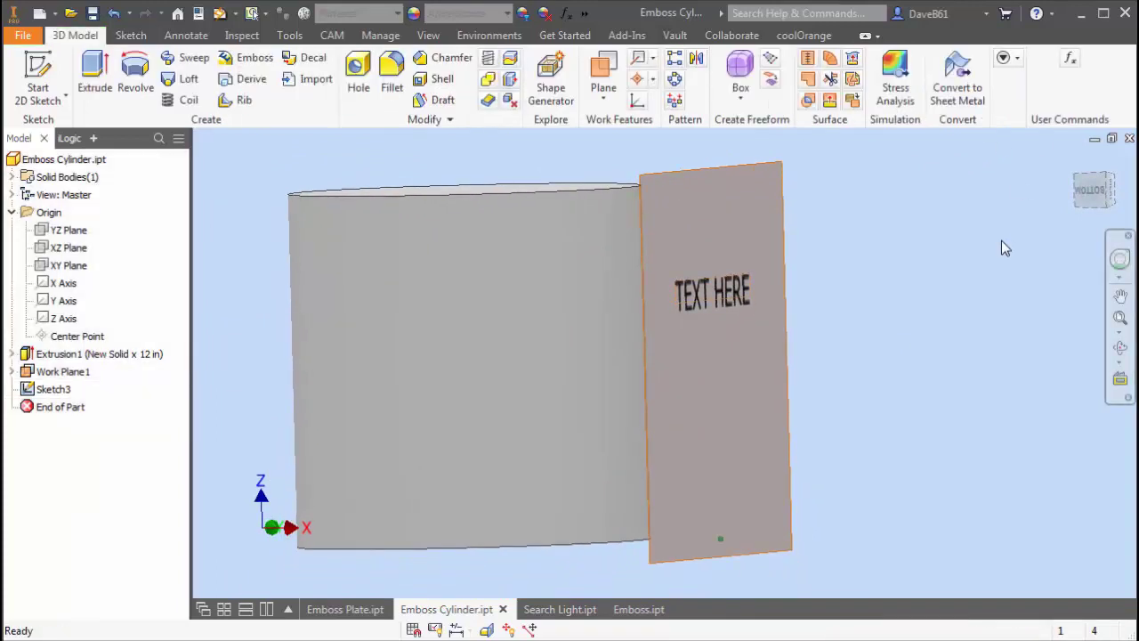
Emboss the text from face with a 0.1 in depth, using Wrap to Face on the cylinder's curved face
{"action": "left_click", "coordinate": [246, 61]}
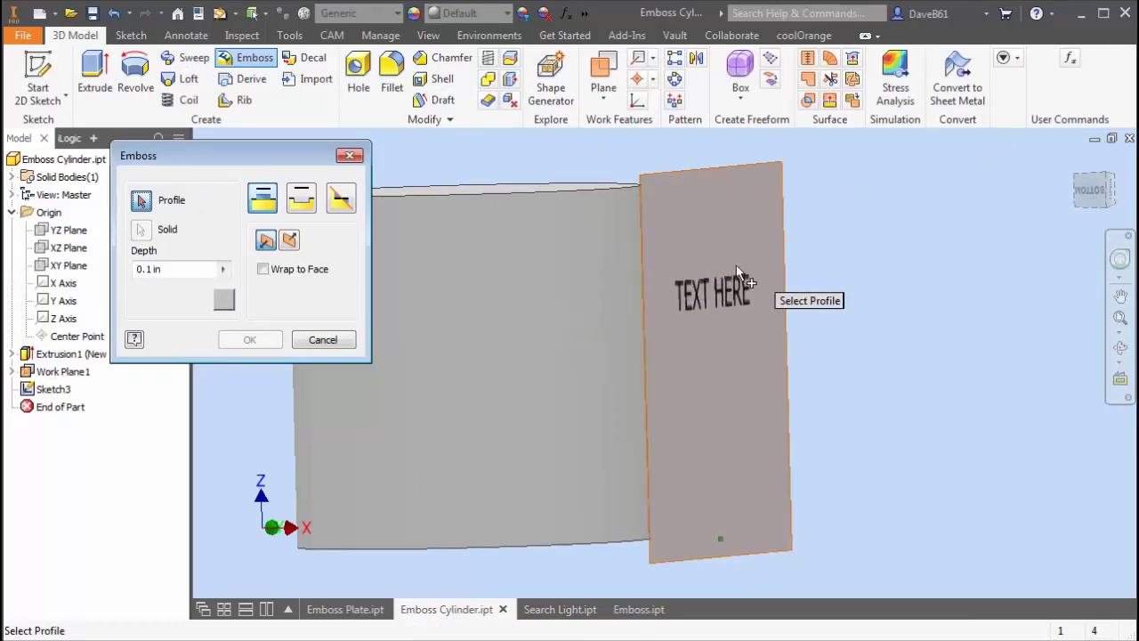
{"action": "left_click", "coordinate": [705, 288]}
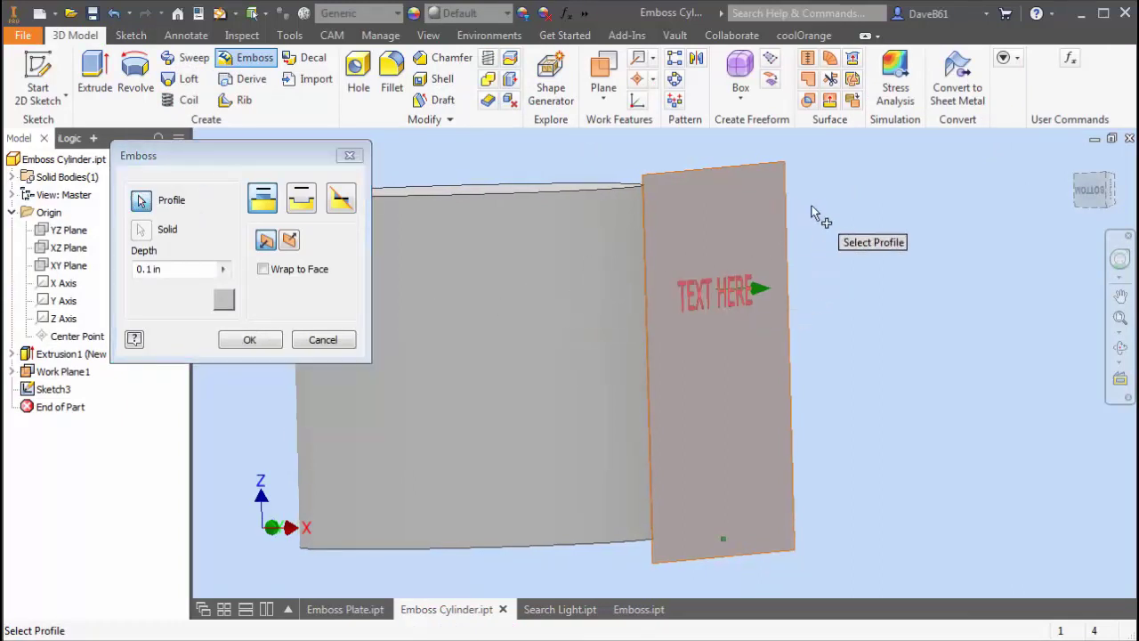
{"action": "left_click", "coordinate": [264, 270]}
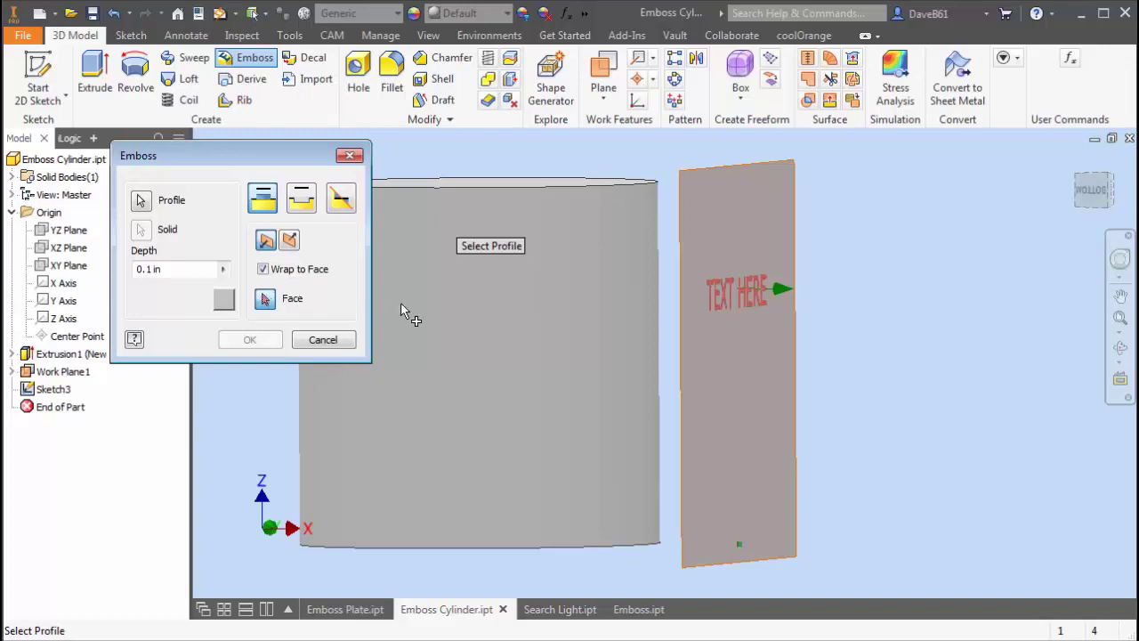
{"action": "left_click", "coordinate": [506, 312]}
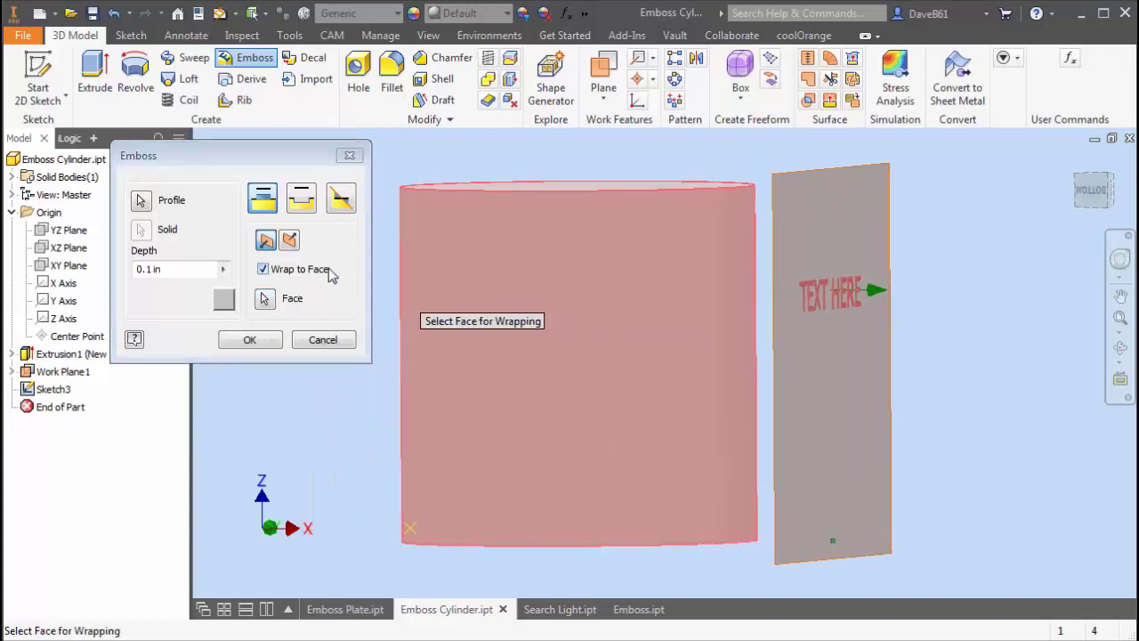
{"action": "left_click", "coordinate": [250, 340]}
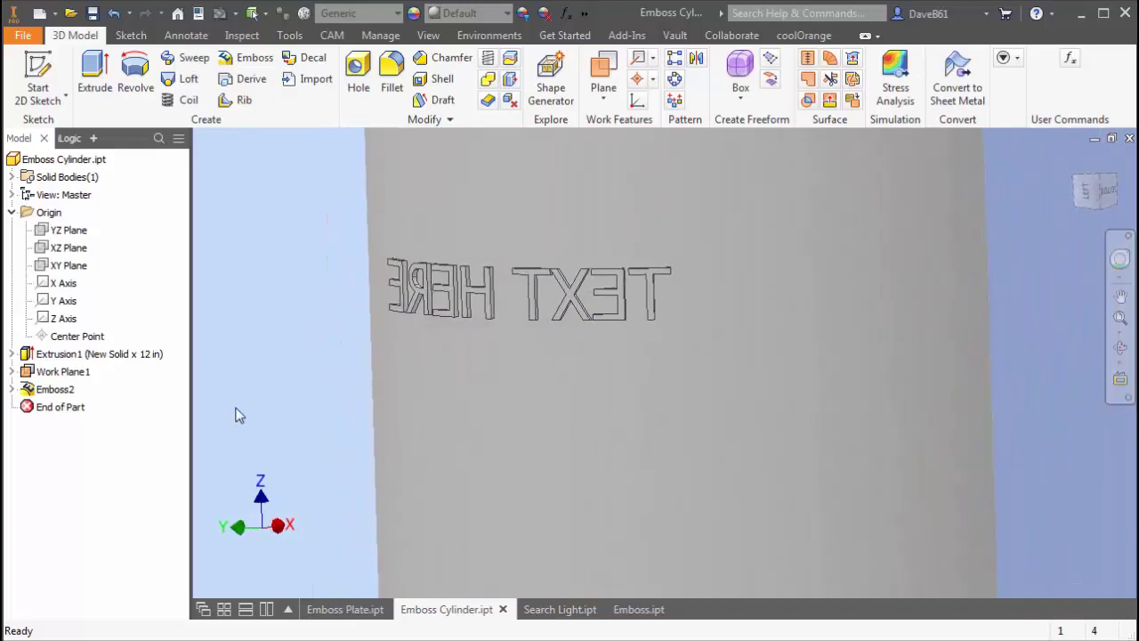
Edit the text emboss to reverse its direction toward the cylinder, and hide the work plane
{"action": "right_click", "coordinate": [40, 389]}
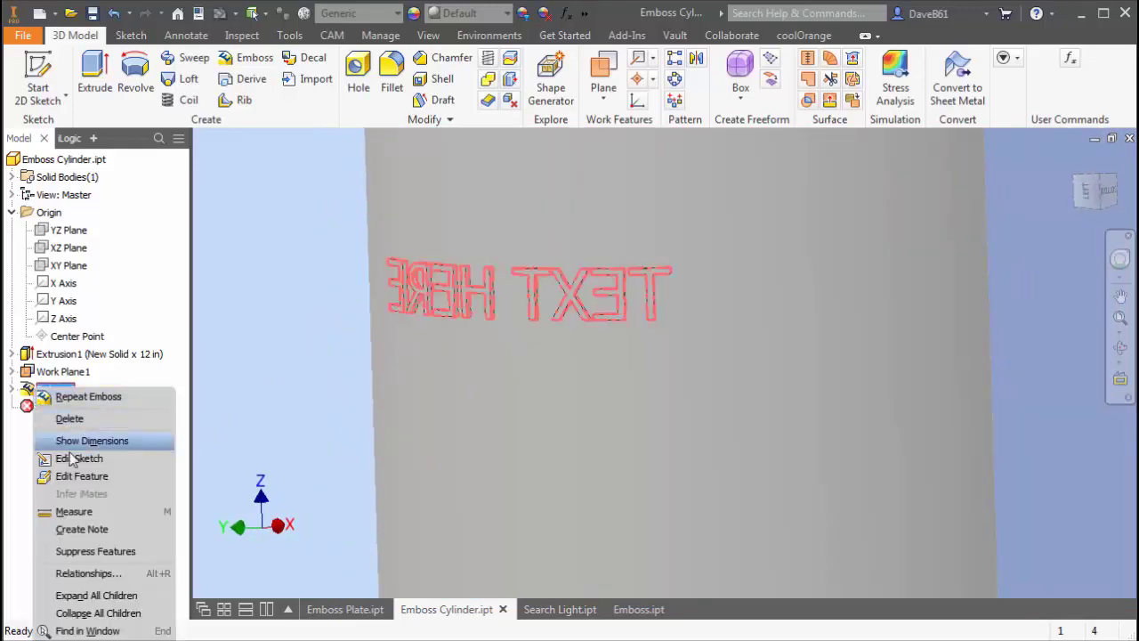
{"action": "left_click", "coordinate": [75, 478]}
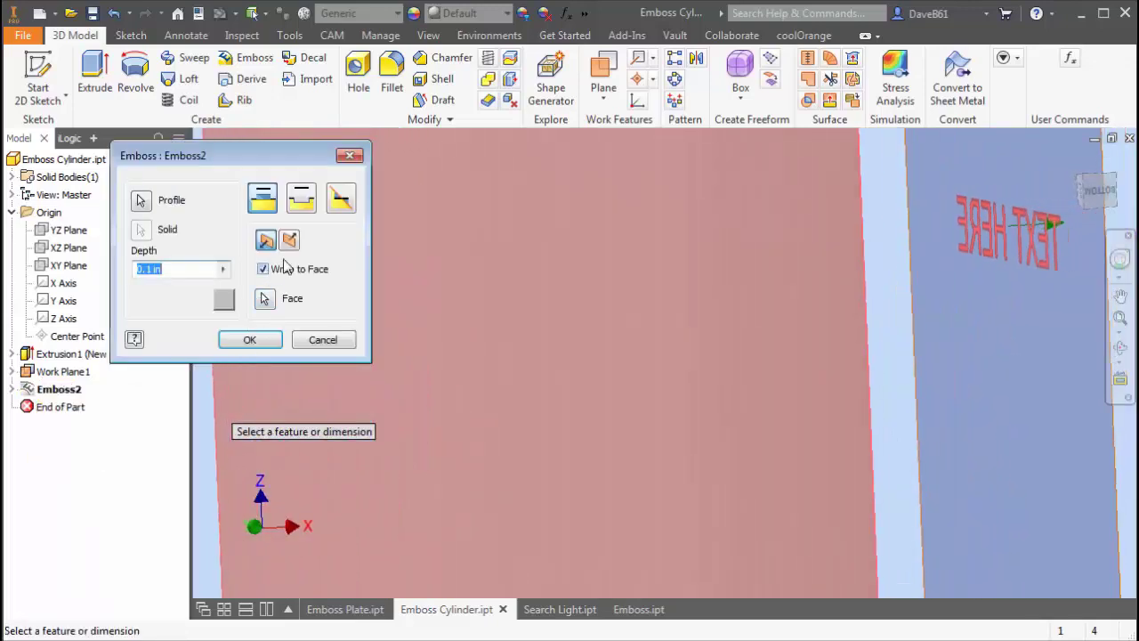
{"action": "left_click", "coordinate": [294, 242]}
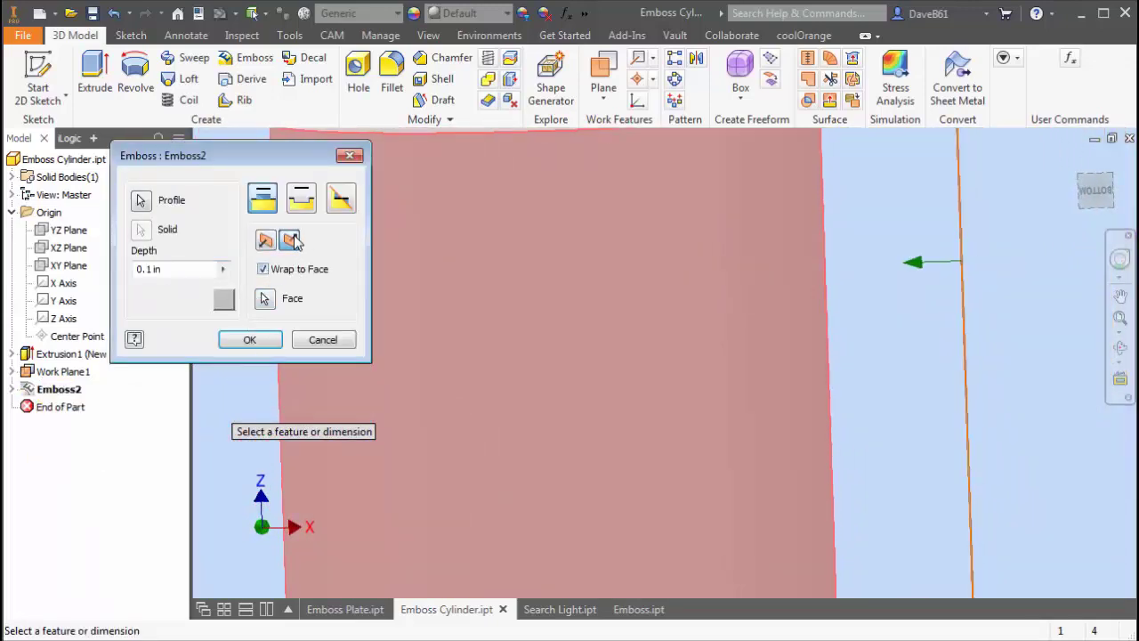
{"action": "left_click", "coordinate": [261, 340]}
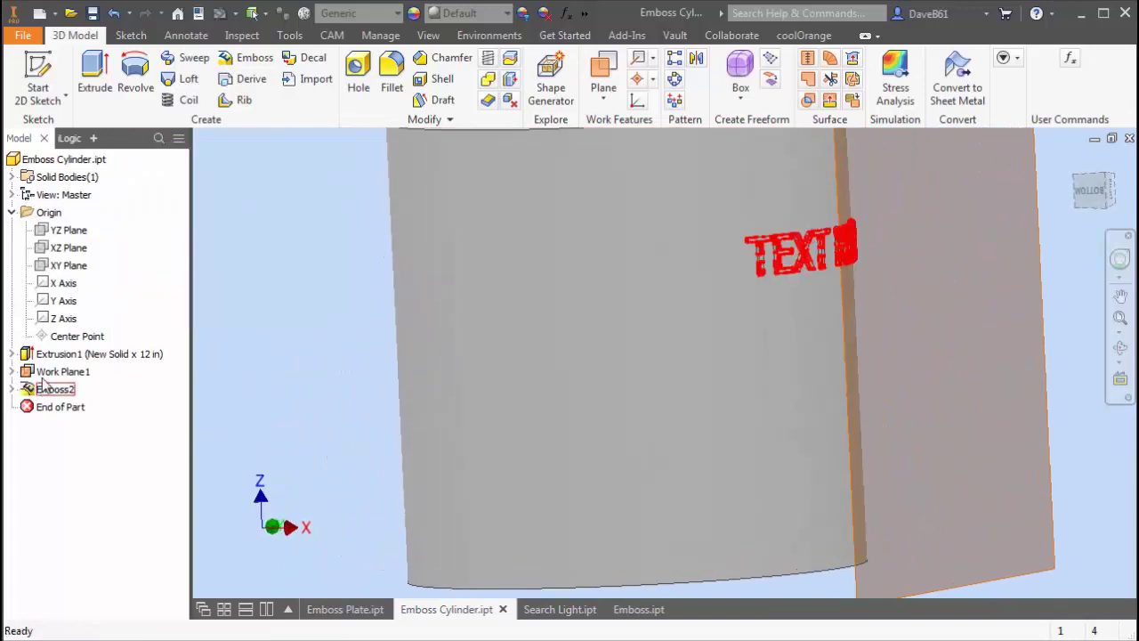
{"action": "right_click", "coordinate": [42, 381]}
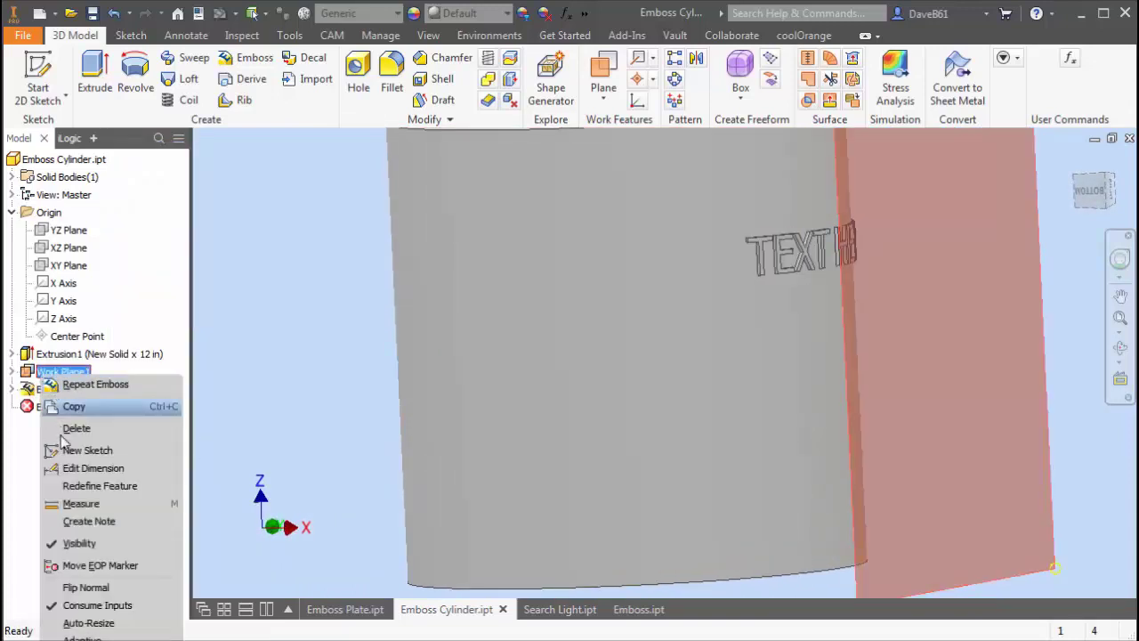
{"action": "left_click", "coordinate": [89, 541]}
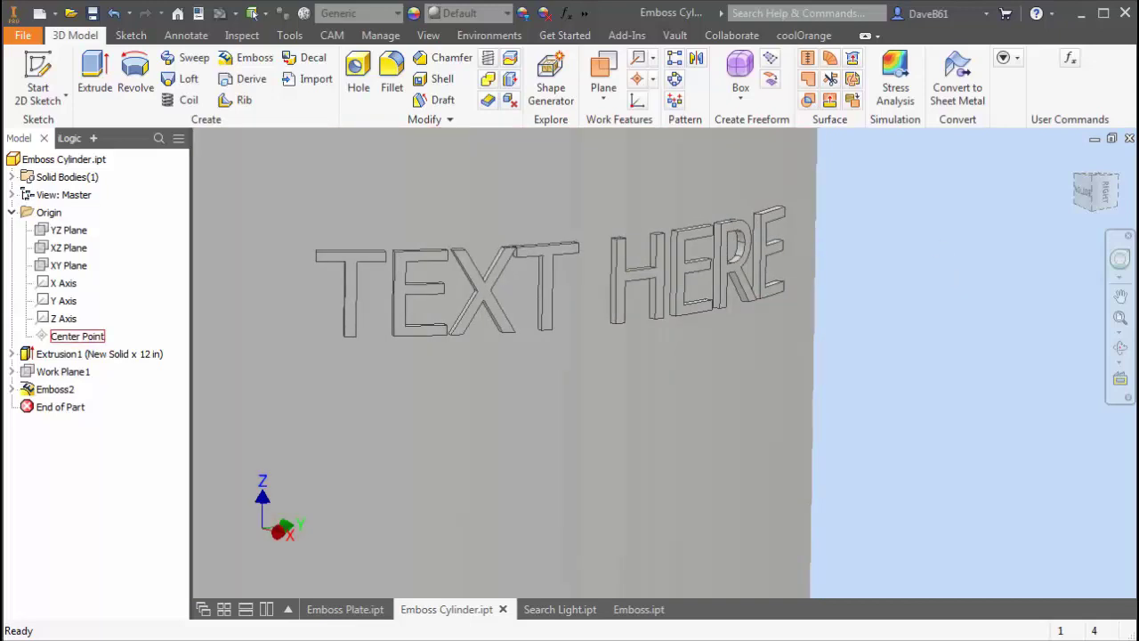
Edit the text emboss feature and set its top face appearance to Cyan
{"action": "right_click", "coordinate": [42, 389]}
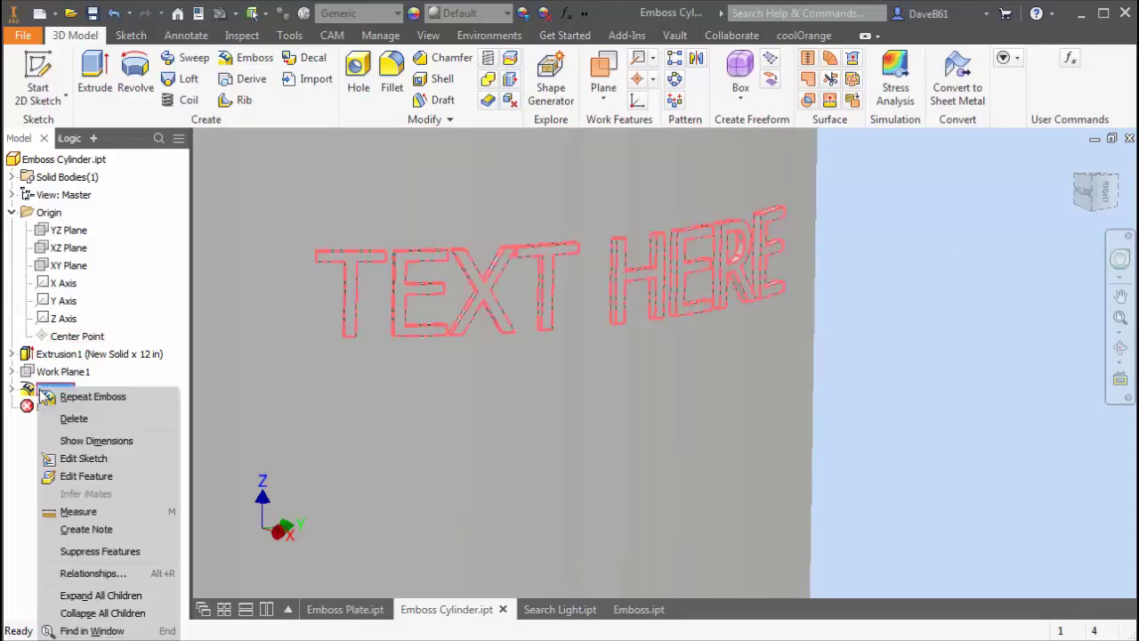
{"action": "left_click", "coordinate": [87, 475]}
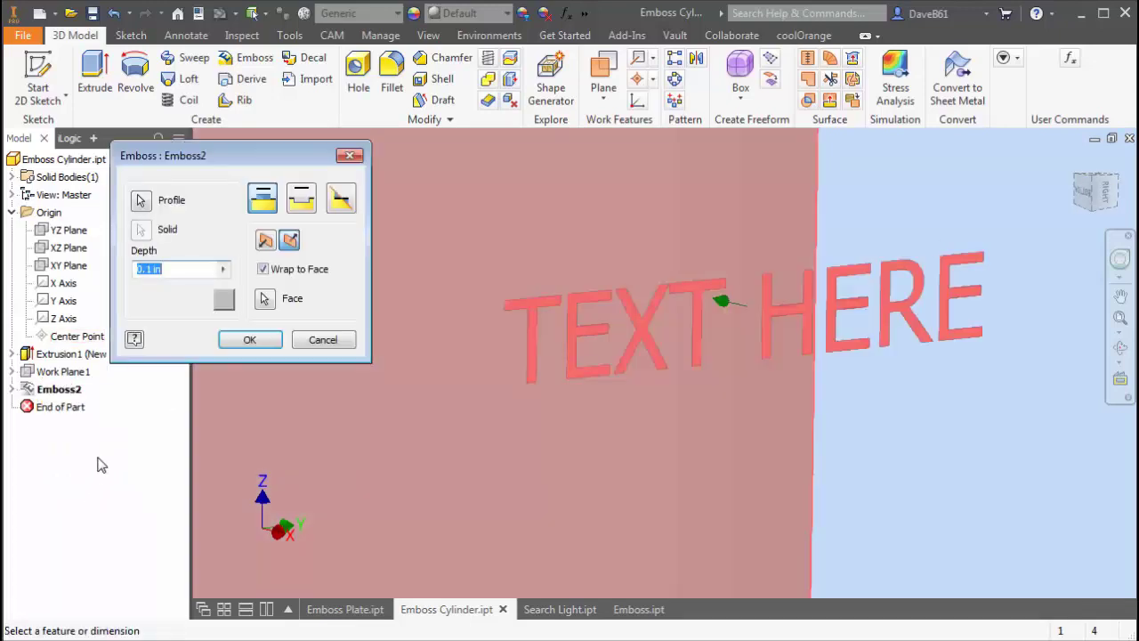
{"action": "left_click", "coordinate": [227, 300]}
{"action": "left_click", "coordinate": [428, 175]}
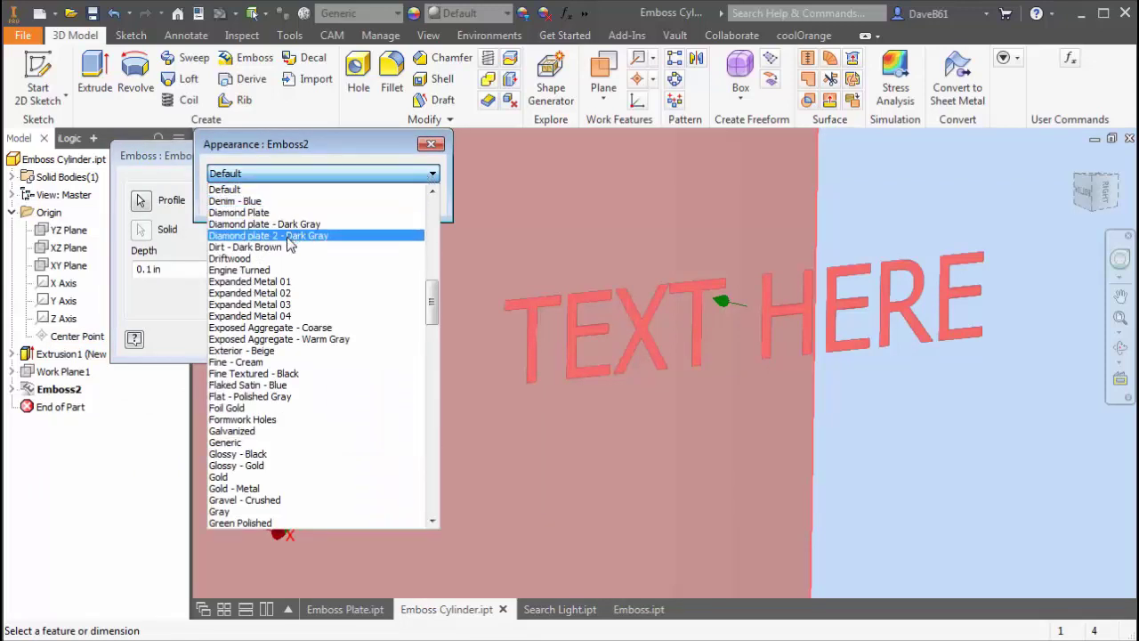
{"action": "scroll", "coordinate": [287, 247], "scroll_direction": "up", "scroll_amount": 3}
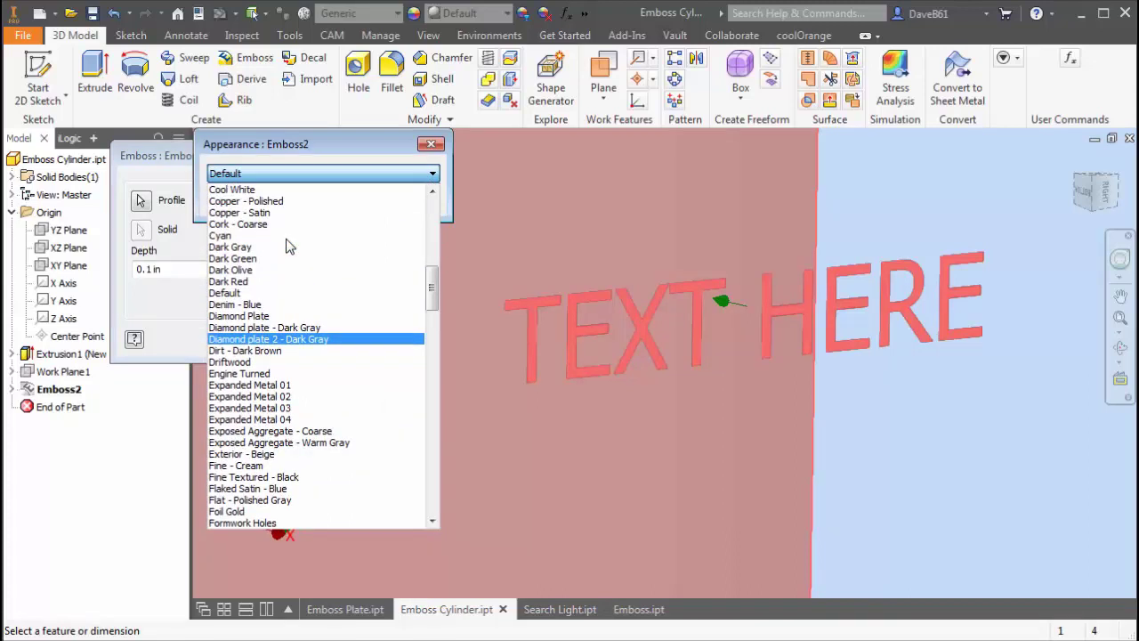
{"action": "left_click", "coordinate": [233, 235]}
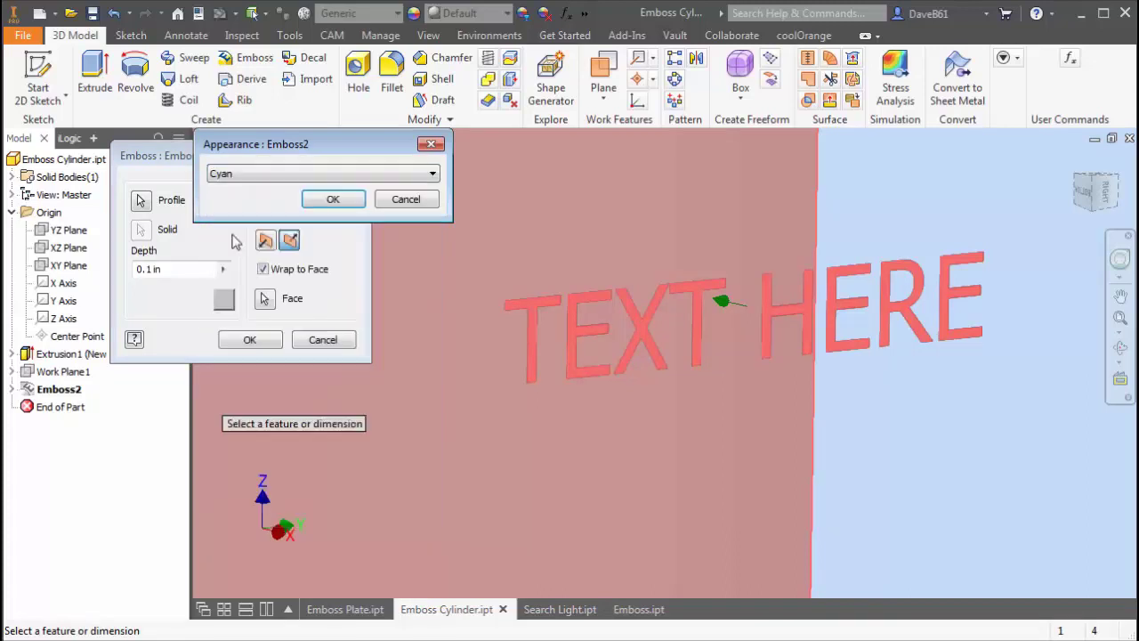
{"action": "left_click", "coordinate": [333, 200]}
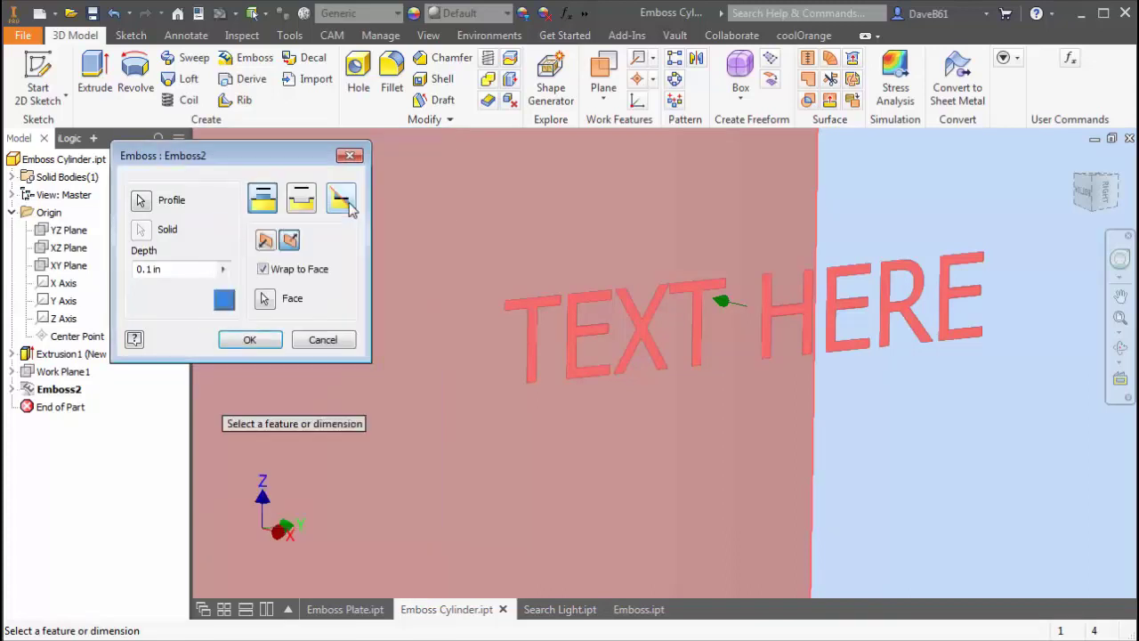
{"action": "left_click", "coordinate": [249, 343]}
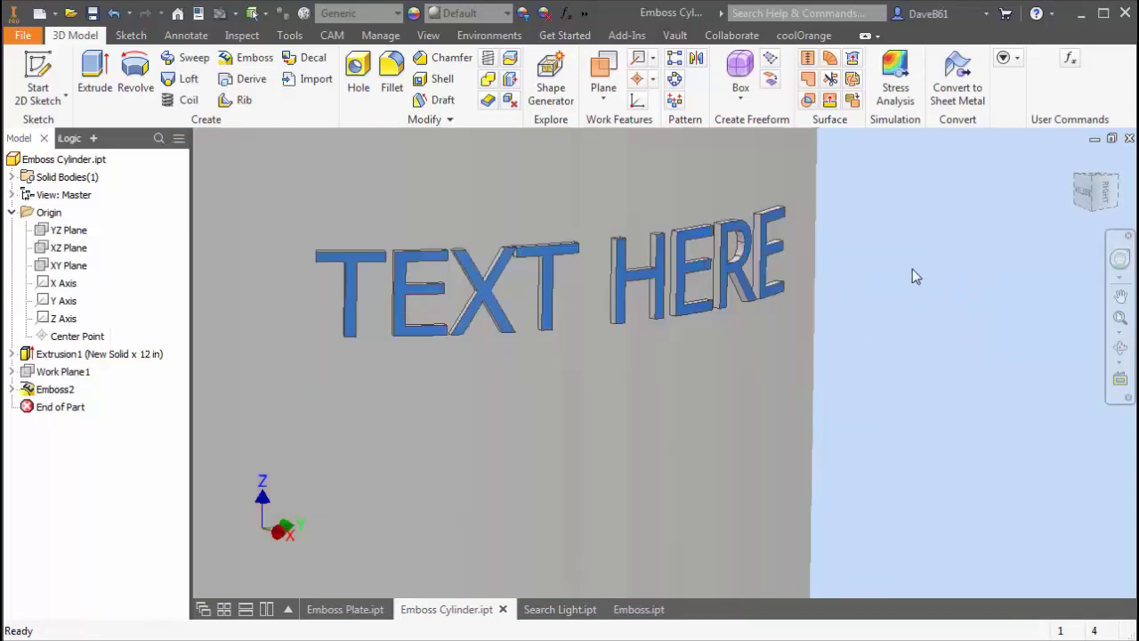
{"action": "middle_click_drag", "start_coordinate": [912, 269], "coordinate": [971, 268], "text": "shift"}
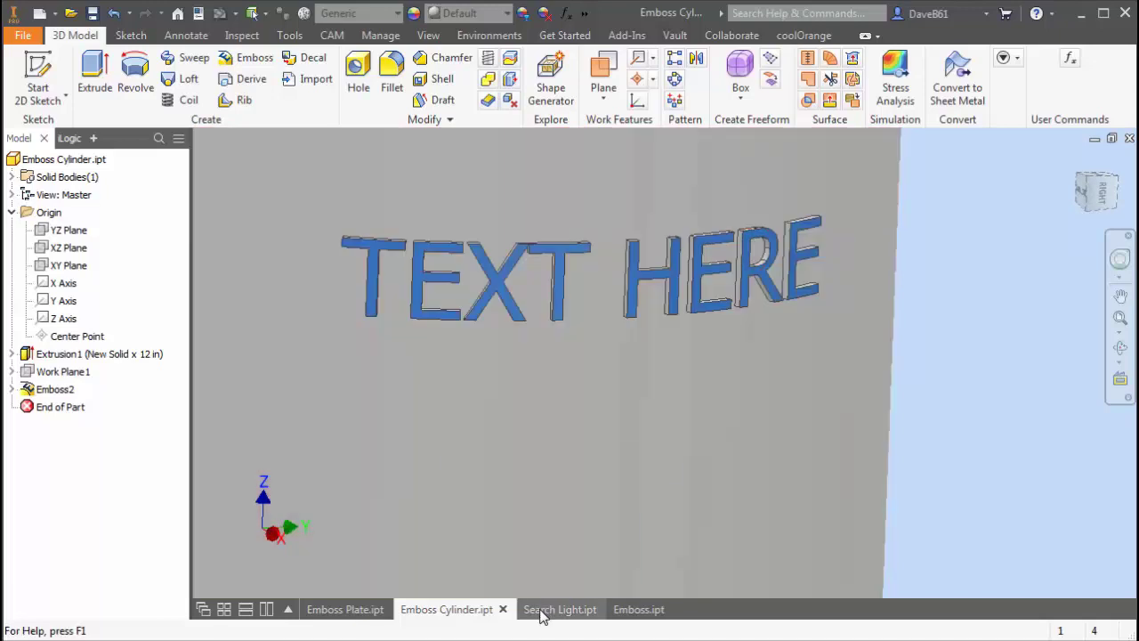
{"action": "mouse_move", "coordinate": [543, 614]}
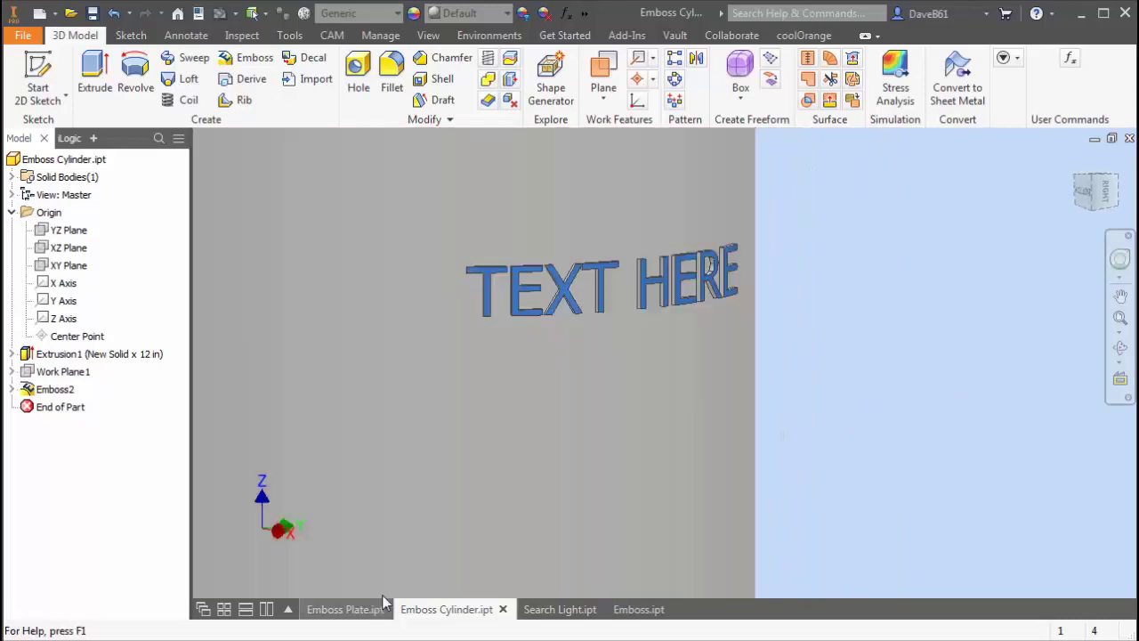
{"action": "left_click", "coordinate": [376, 607]}
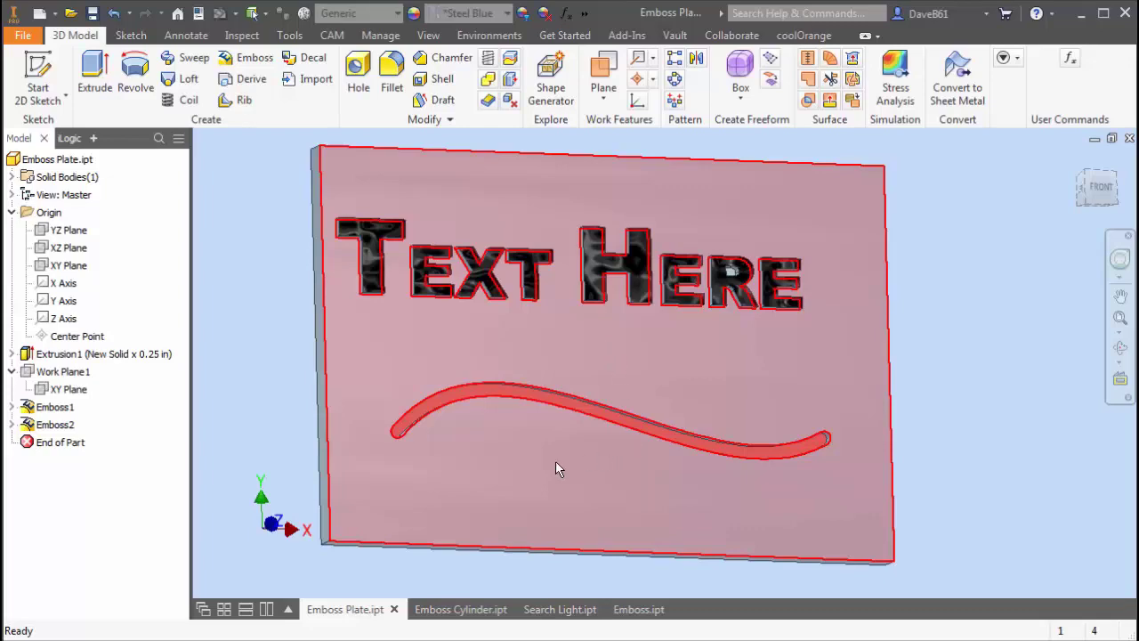
Switch to Search Light.ipt and make Work Plane2 in front of the lamp visible
{"action": "left_click", "coordinate": [559, 609]}
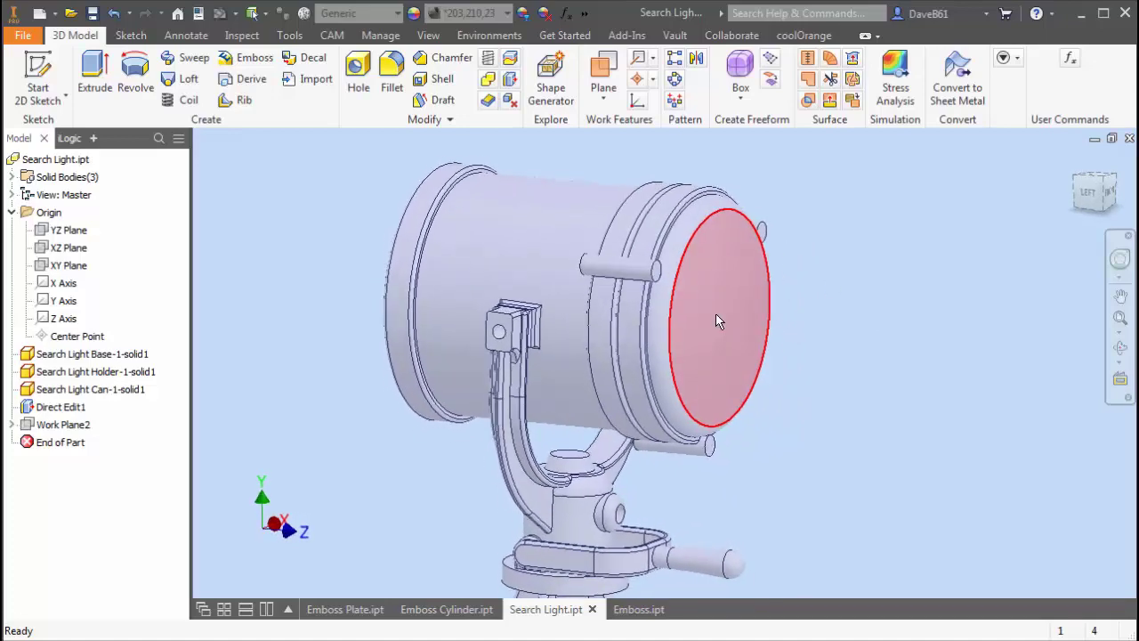
{"action": "scroll", "coordinate": [985, 414], "scroll_direction": "down", "scroll_amount": 5}
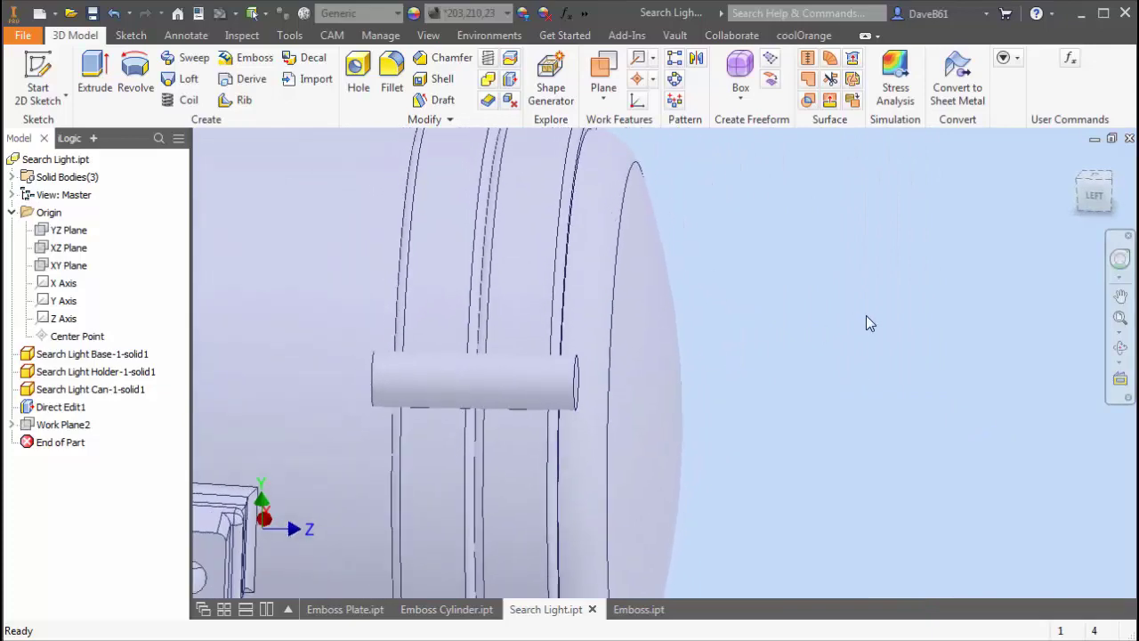
{"action": "scroll", "coordinate": [866, 315], "scroll_direction": "up", "scroll_amount": 5}
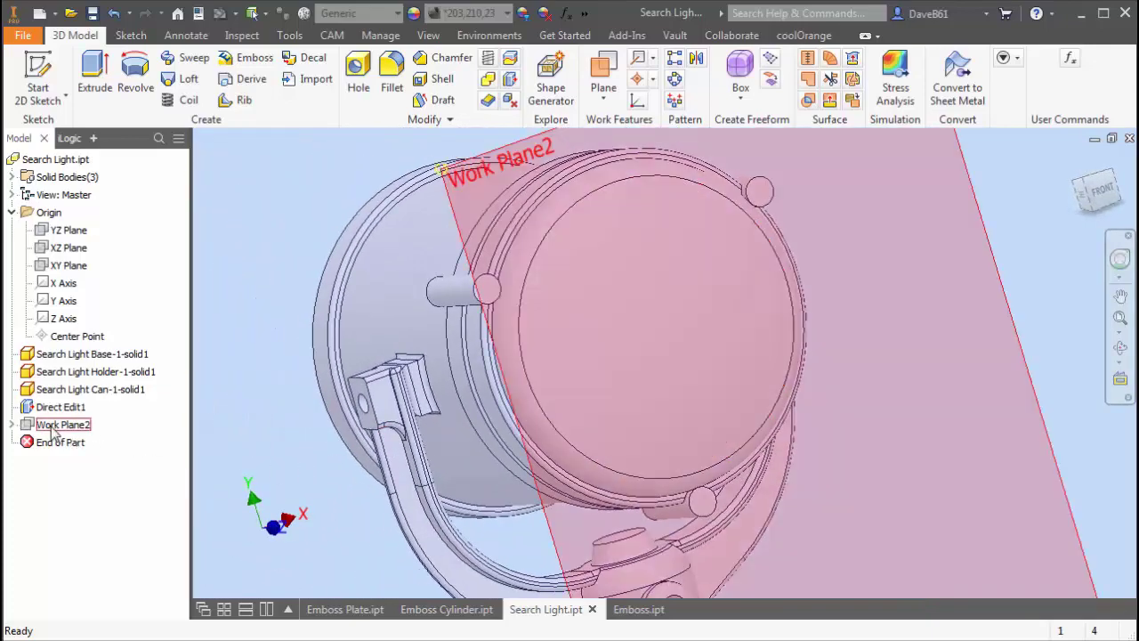
{"action": "right_click", "coordinate": [49, 427]}
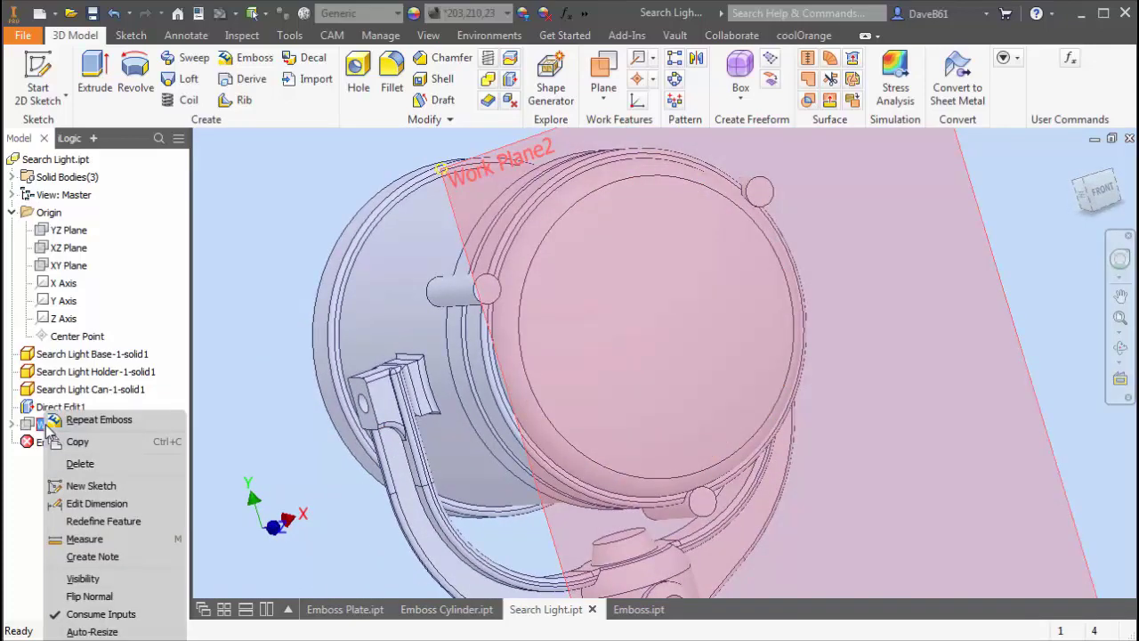
{"action": "left_click", "coordinate": [83, 579]}
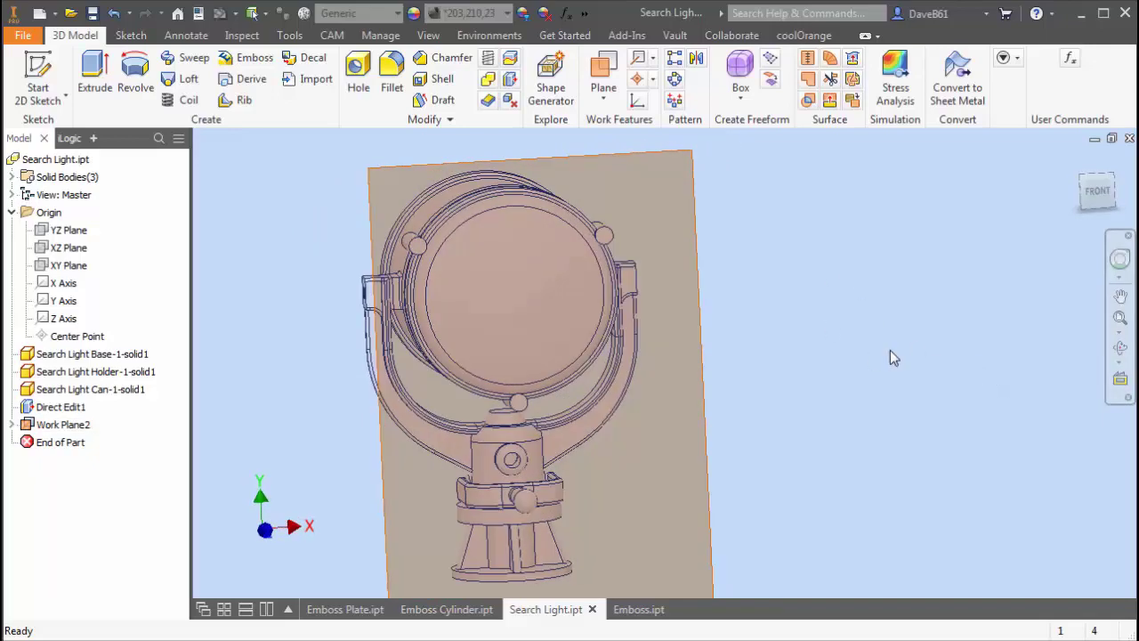
Start a sketch on Work Plane2 and insert one copy of the image BATMAN LOGO.jpg over the search light's lens
{"action": "left_click", "coordinate": [38, 80]}
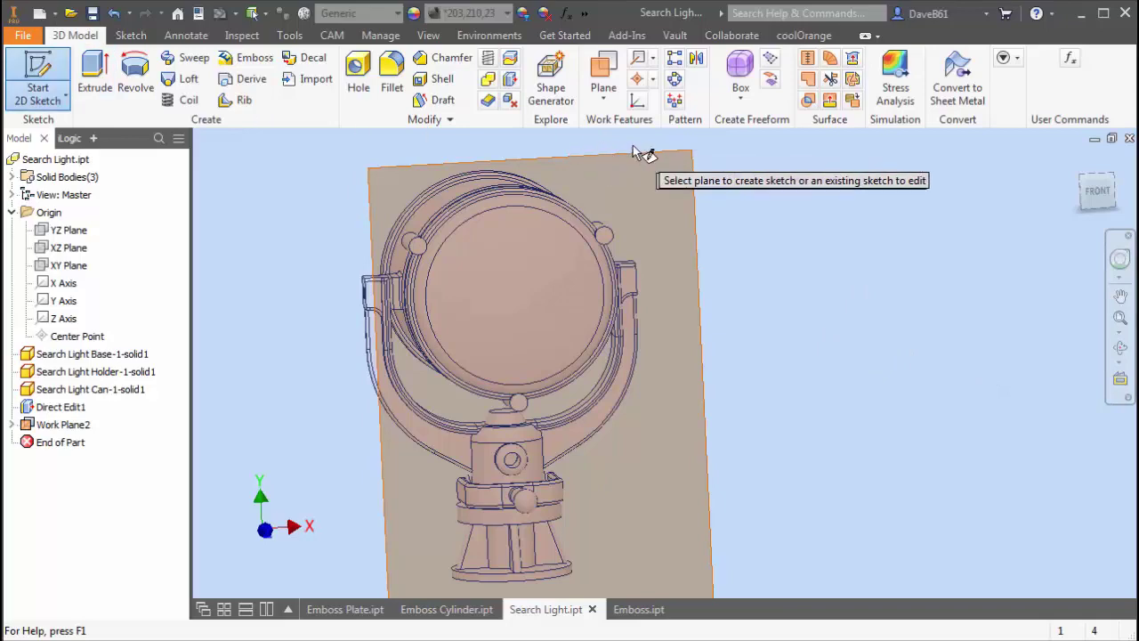
{"action": "left_click", "coordinate": [643, 156]}
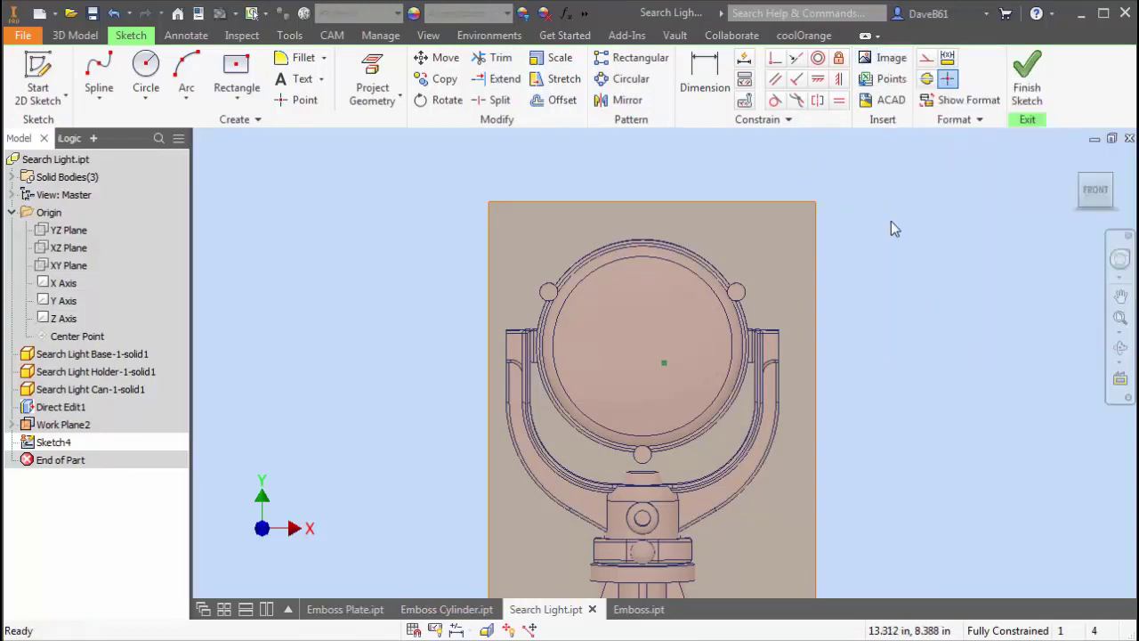
{"action": "left_click", "coordinate": [885, 65]}
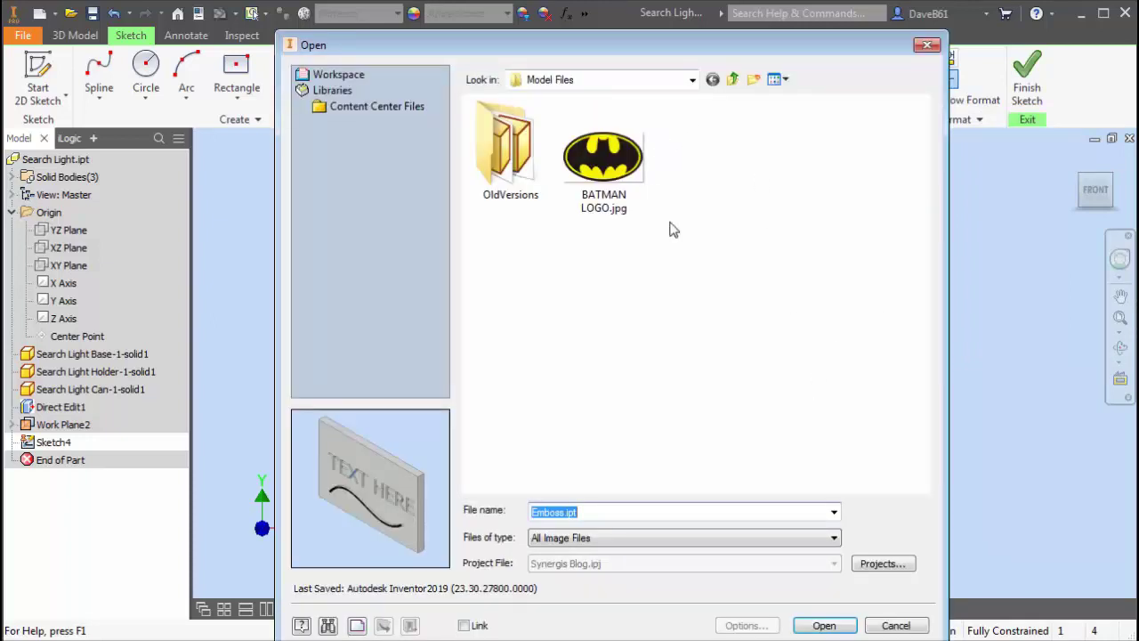
{"action": "left_click", "coordinate": [620, 161]}
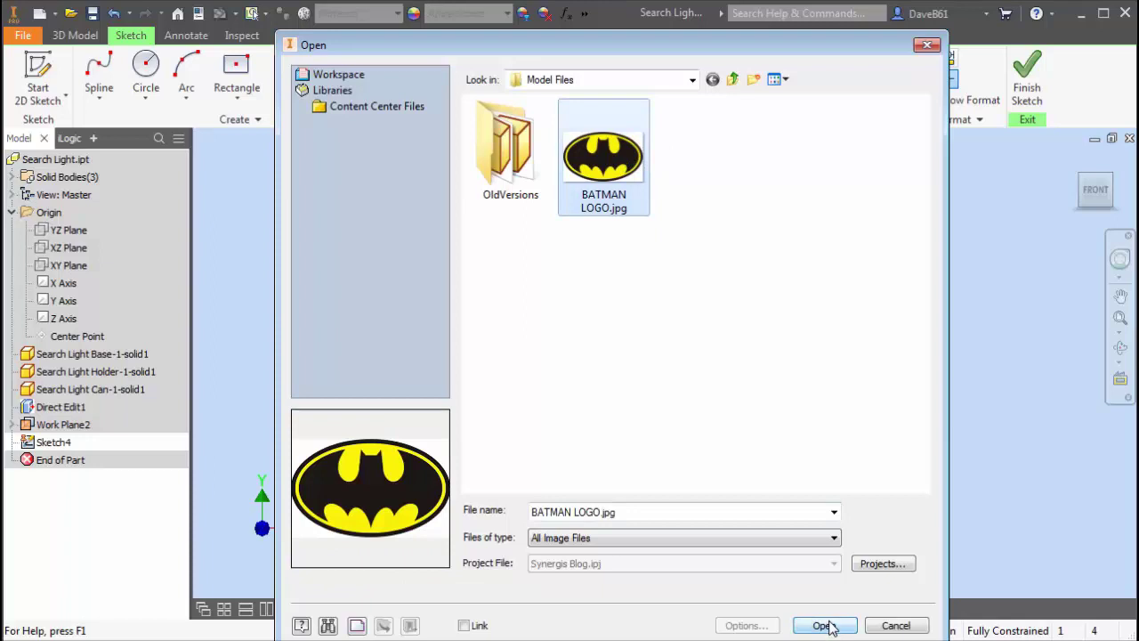
{"action": "left_click", "coordinate": [825, 626]}
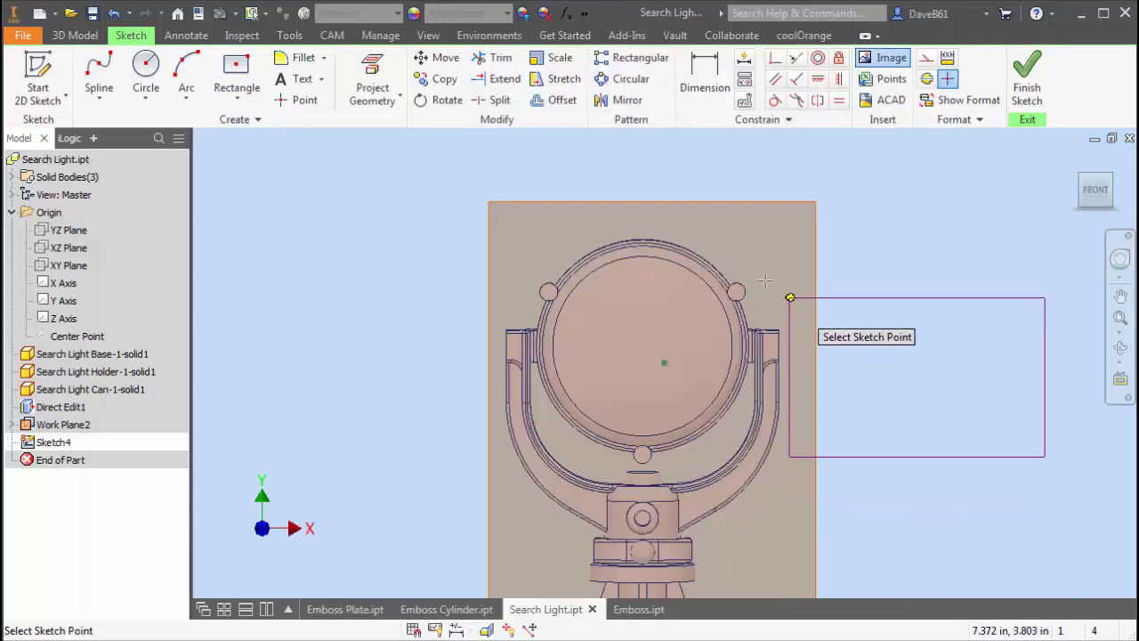
{"action": "left_click", "coordinate": [526, 269]}
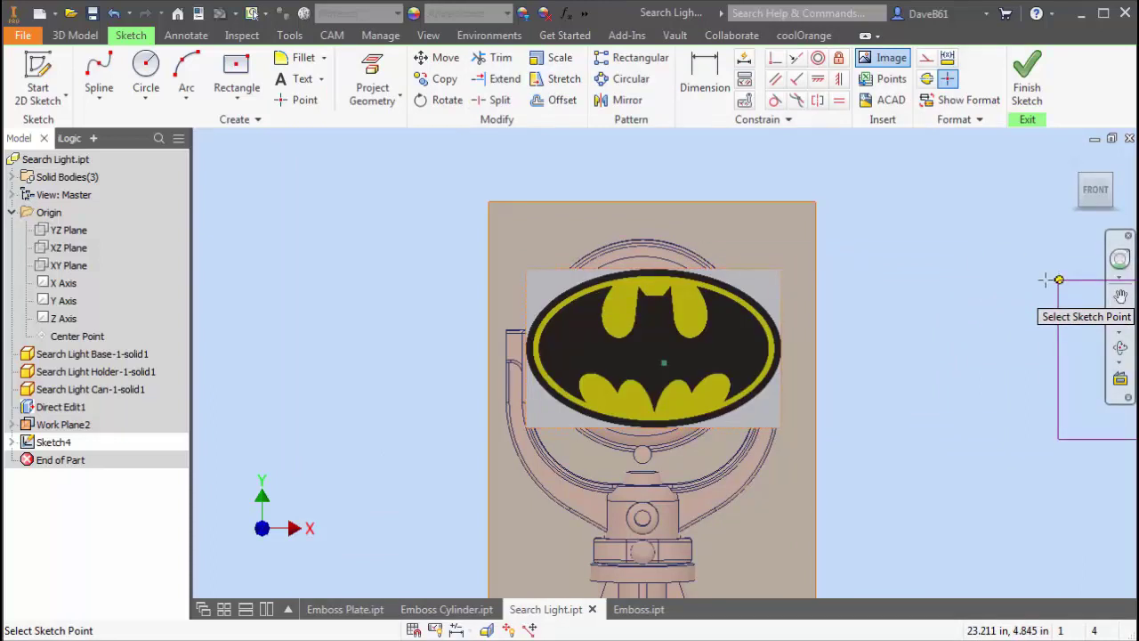
{"action": "right_click", "coordinate": [851, 191]}
{"action": "left_click", "coordinate": [906, 196]}
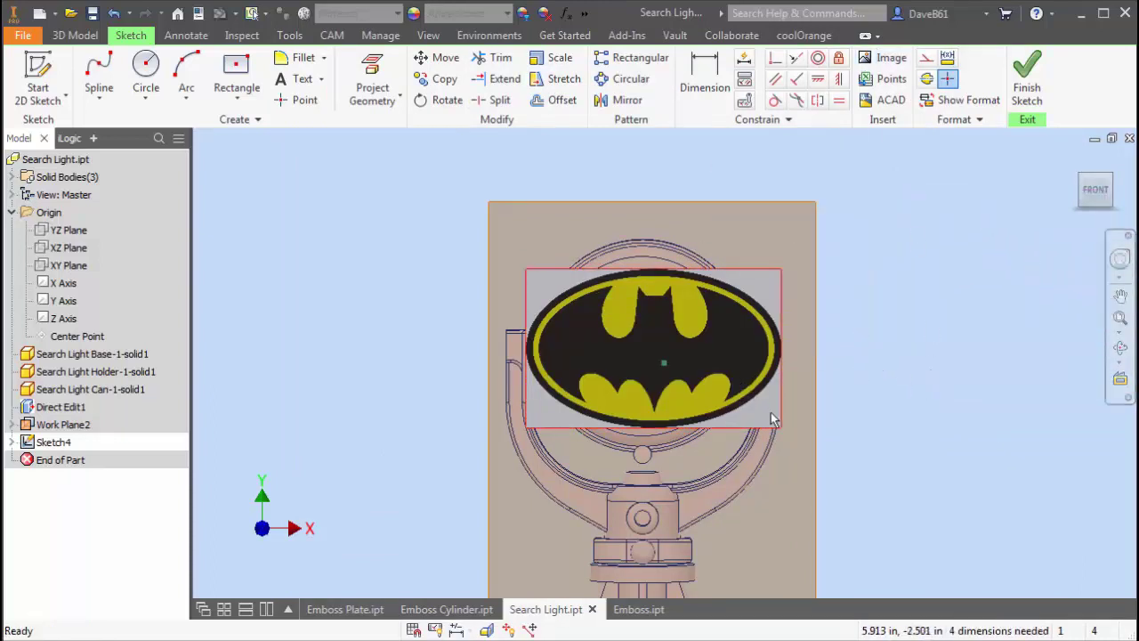
Shrink the logo image to fit within the lens circle and center it on the lens
{"action": "left_click_drag", "start_coordinate": [780, 426], "coordinate": [665, 427]}
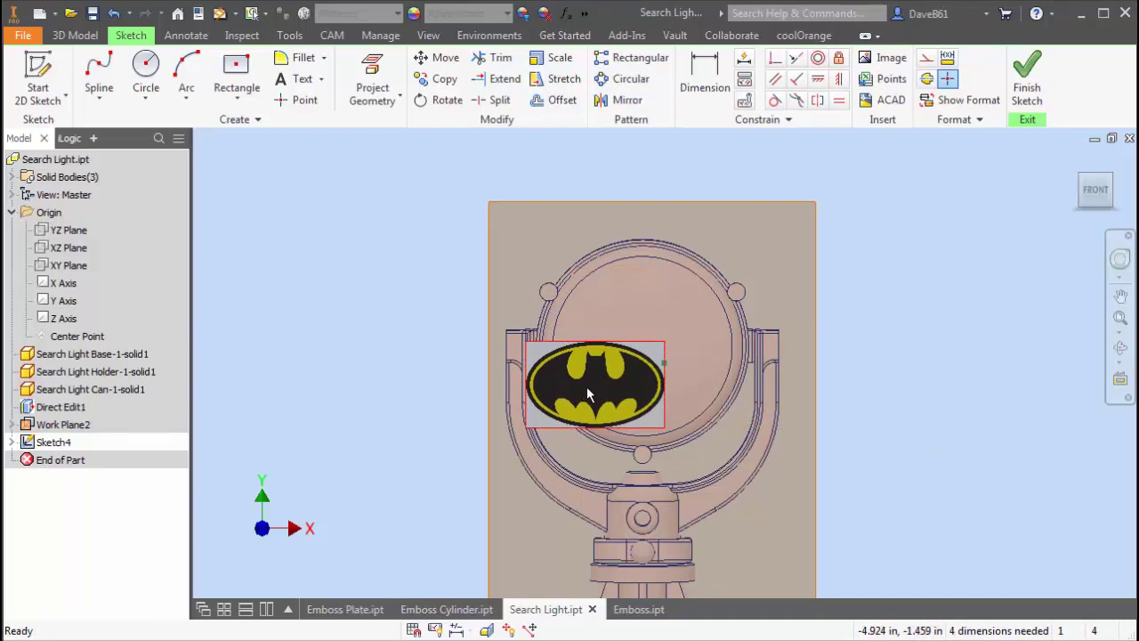
{"action": "mouse_move", "coordinate": [587, 394]}
{"action": "left_mouse_down"}
{"action": "mouse_move", "coordinate": [606, 356]}
{"action": "mouse_move", "coordinate": [636, 336]}
{"action": "mouse_move", "coordinate": [629, 348]}
{"action": "left_mouse_up"}
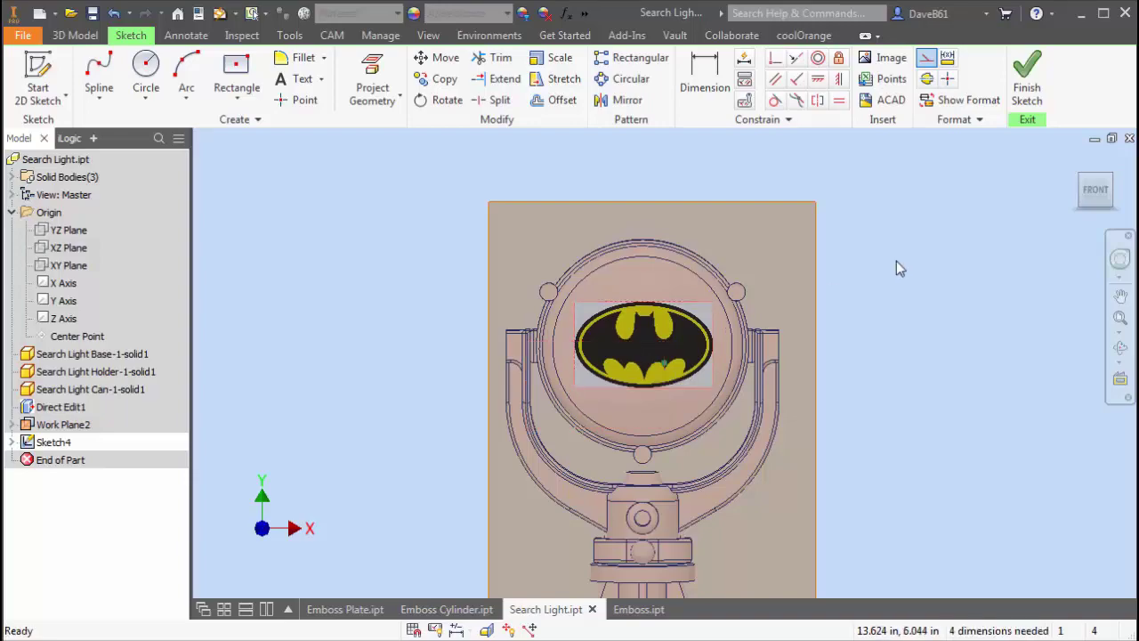
Hide Work Plane2, leaving the logo image displayed in front of the search light in an angled view
{"action": "mouse_move", "coordinate": [928, 260]}
{"action": "middle_mouse_down", "text": "shift"}
{"action": "mouse_move", "coordinate": [1040, 319]}
{"action": "mouse_move", "coordinate": [1002, 341]}
{"action": "middle_mouse_up", "text": "shift"}
{"action": "key", "text": "F5"}
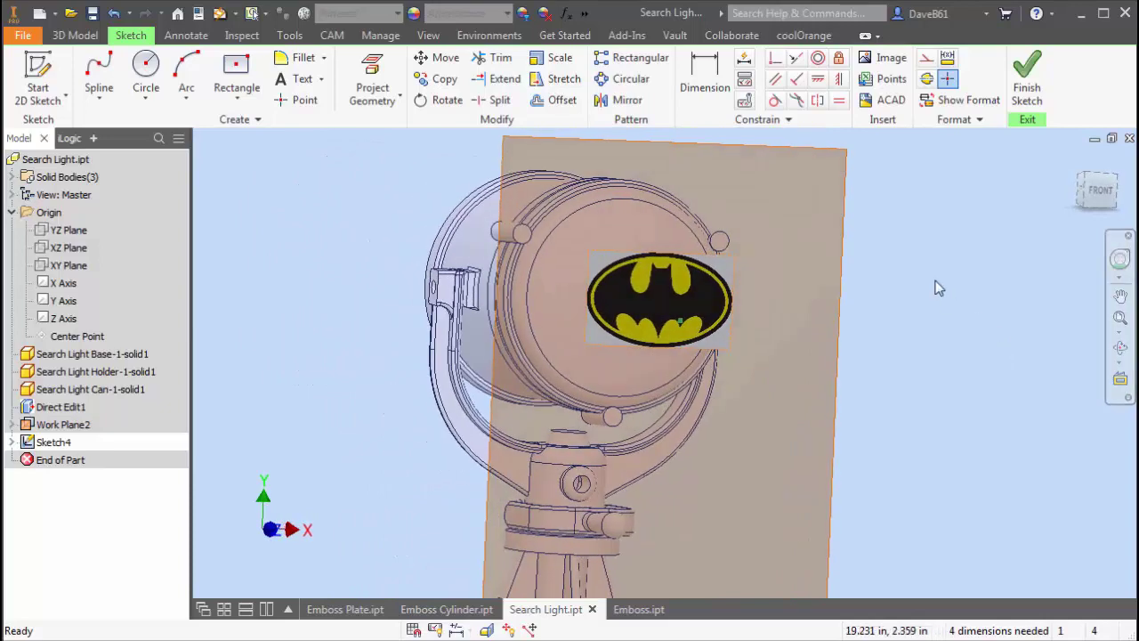
{"action": "key", "text": "F5"}
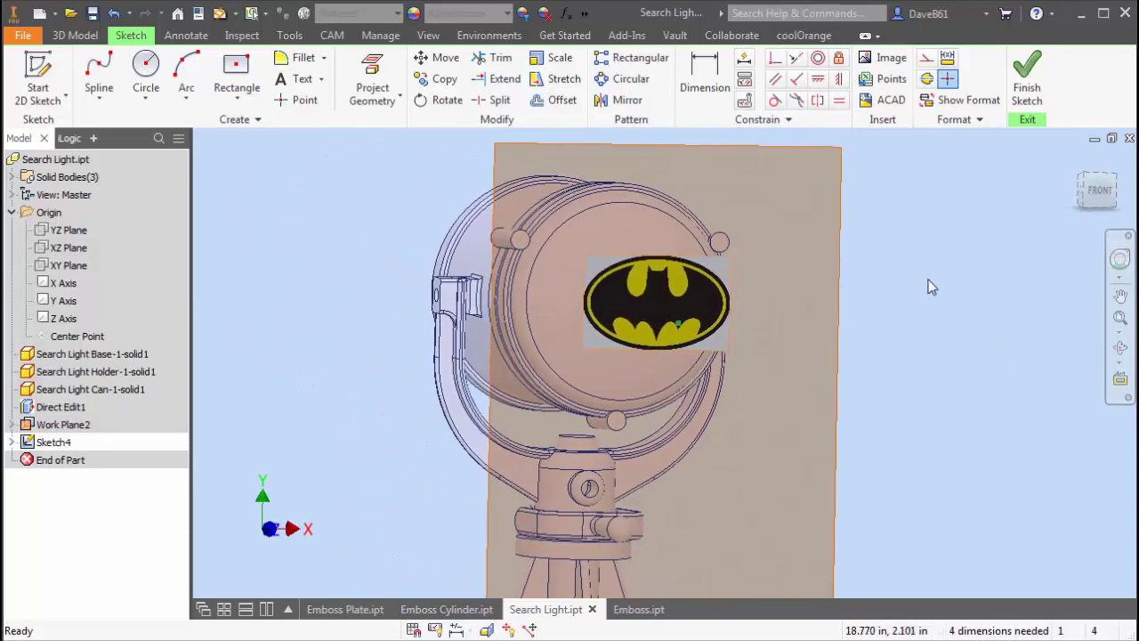
{"action": "right_click", "coordinate": [53, 425]}
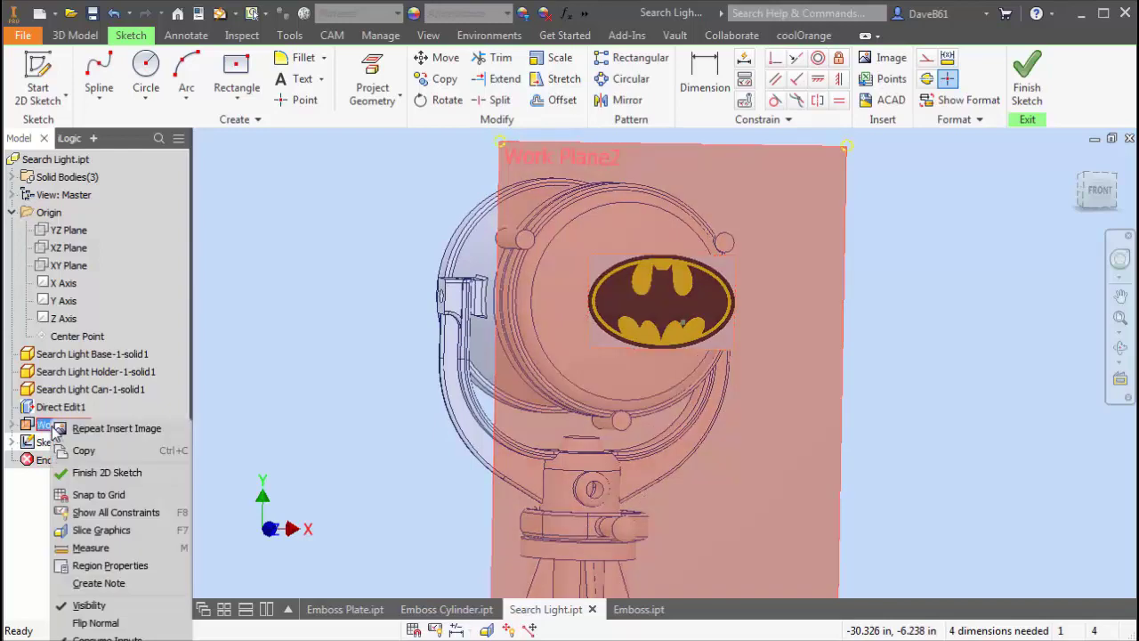
{"action": "left_click", "coordinate": [87, 604]}
{"action": "key", "text": "F6"}
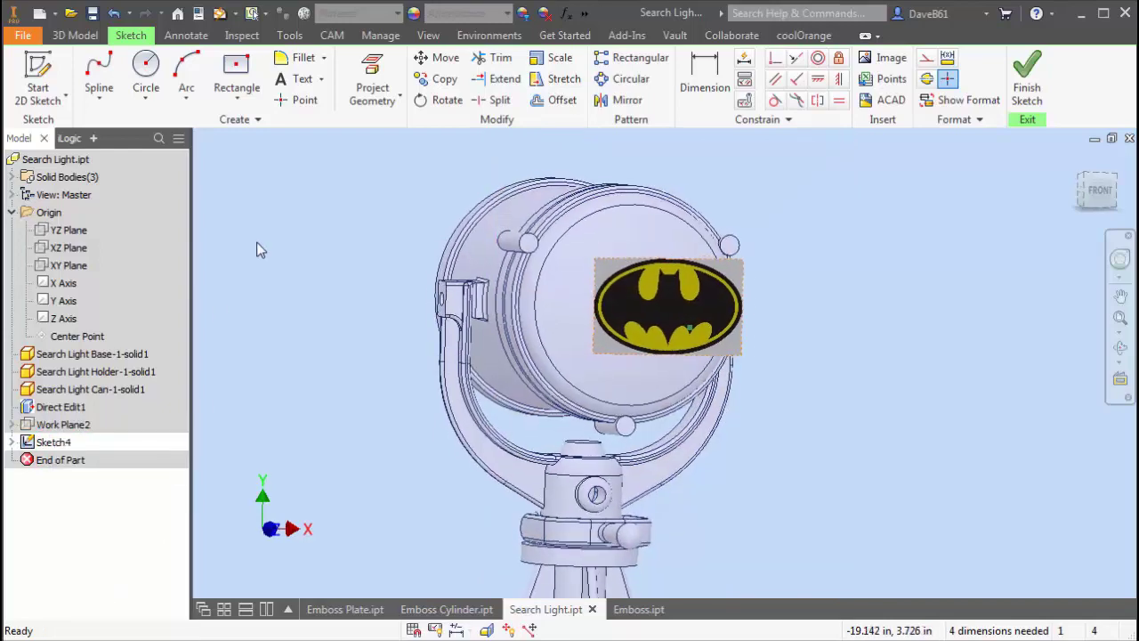